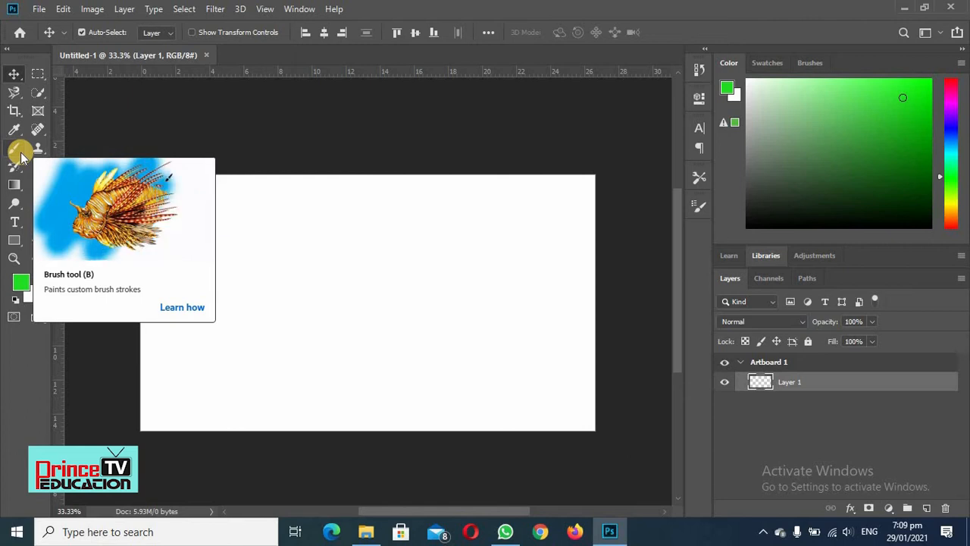
# - Paint two thick parallel diagonal green strokes with the Brush tool in the upper-left corner of the artboard
pyautogui.click(21, 156)
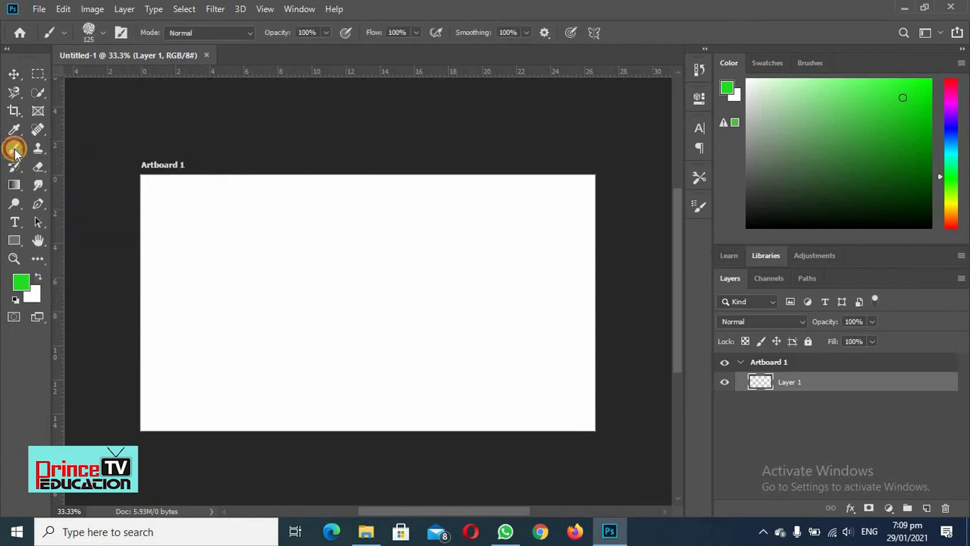
pyautogui.rightClick(12, 147)
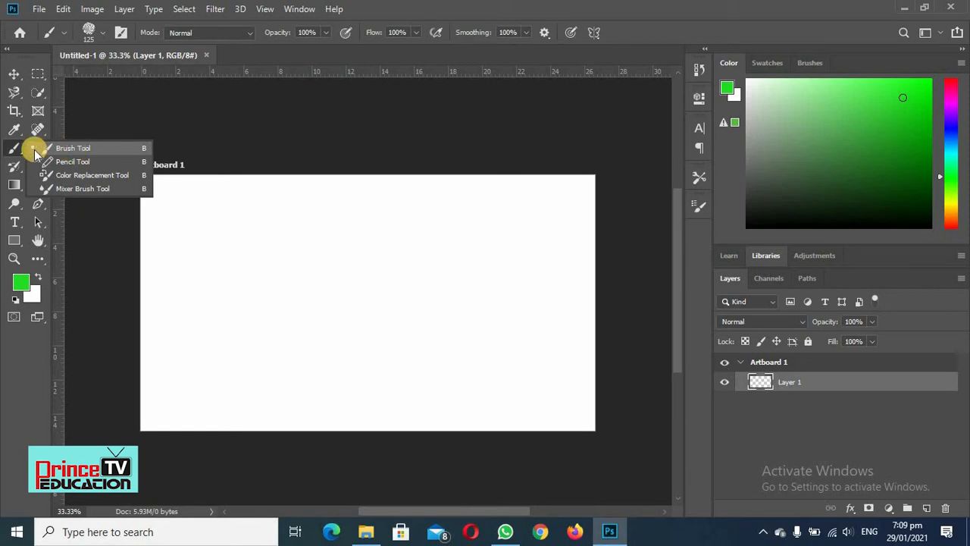
pyautogui.click(59, 149)
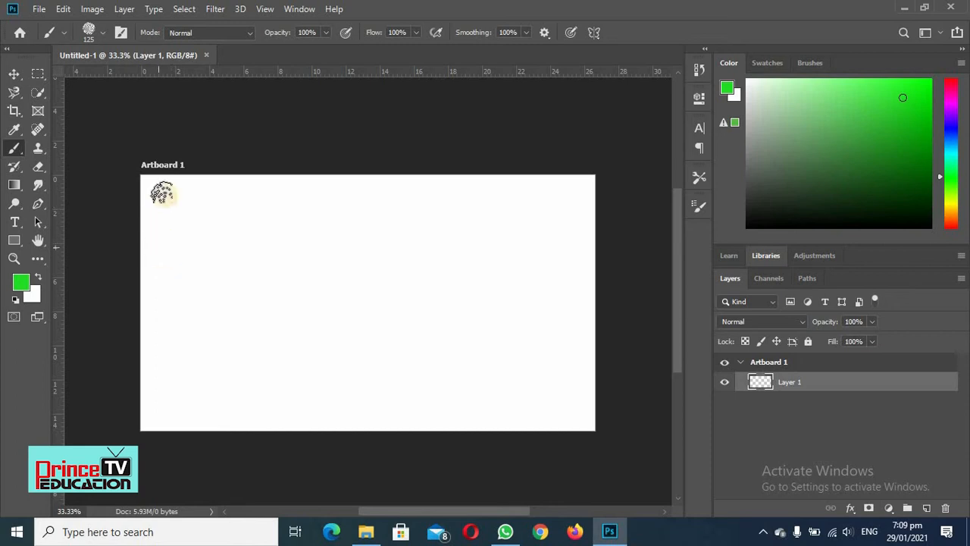
pyautogui.moveTo(142, 240)
pyautogui.mouseDown()
pyautogui.moveTo(155, 206)
pyautogui.moveTo(188, 186)
pyautogui.moveTo(217, 187)
pyautogui.mouseUp()
pyautogui.click(262, 193)
pyautogui.moveTo(220, 223); pyautogui.dragTo(141, 278)
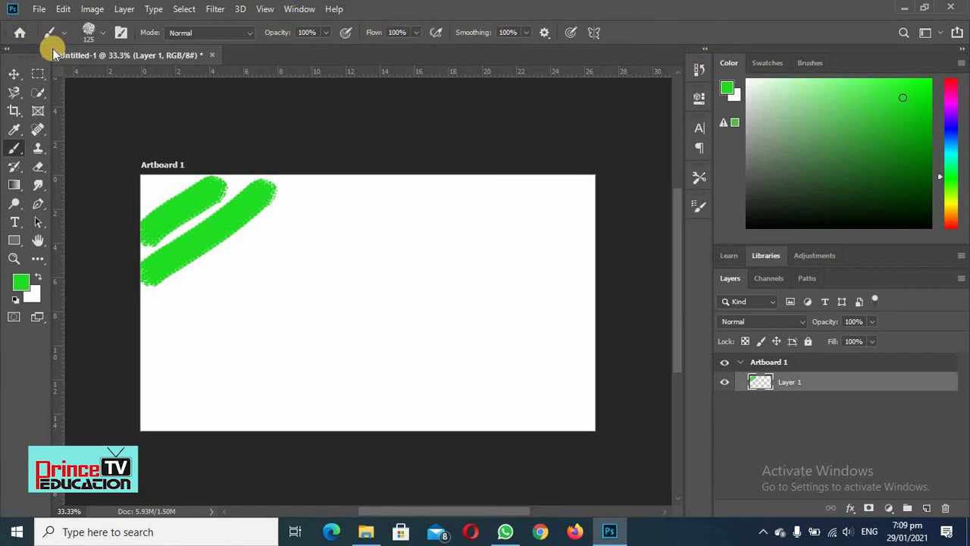
pyautogui.click(14, 73)
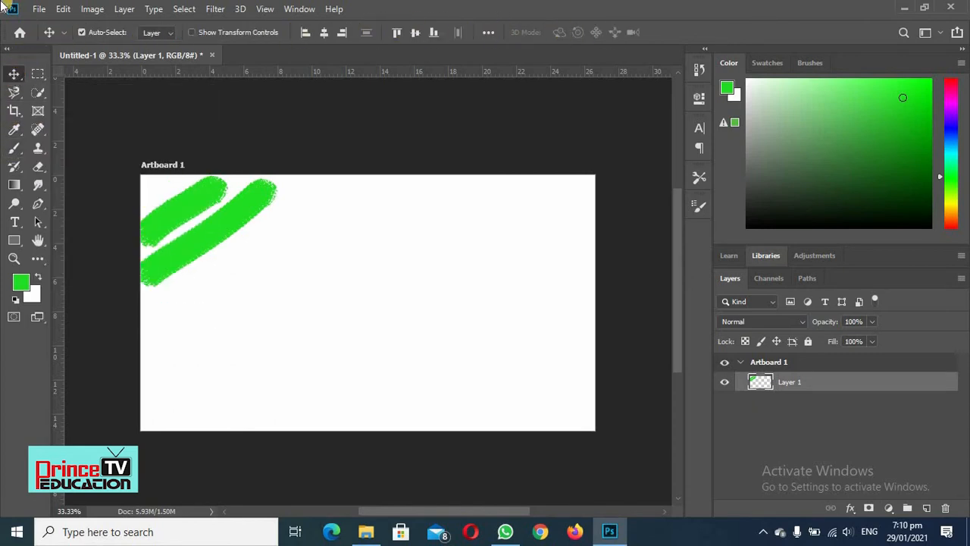
pyautogui.click(15, 148)
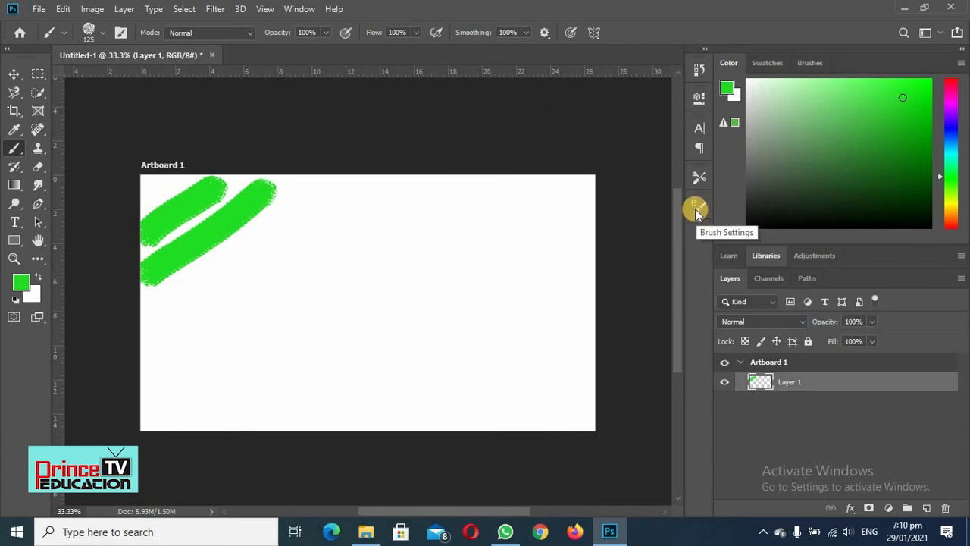
pyautogui.click(309, 11)
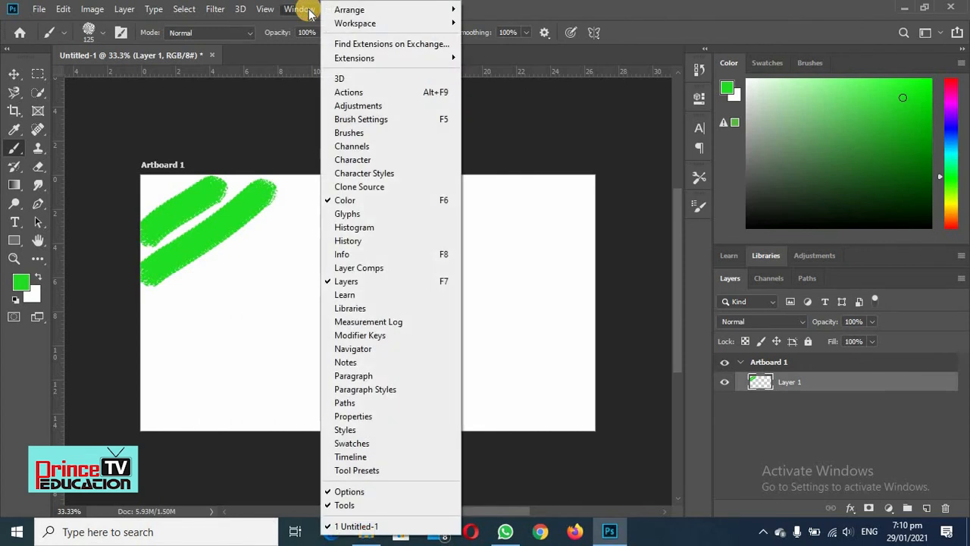
pyautogui.click(309, 13)
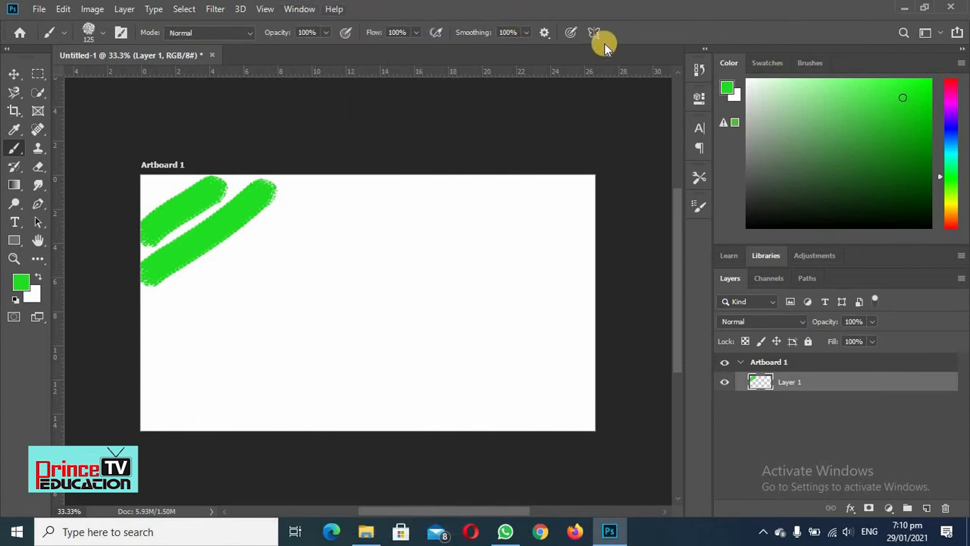
# - Turn off Shape Dynamics, Scattering, Texture and Smoothing in the brush settings
pyautogui.click(699, 205)
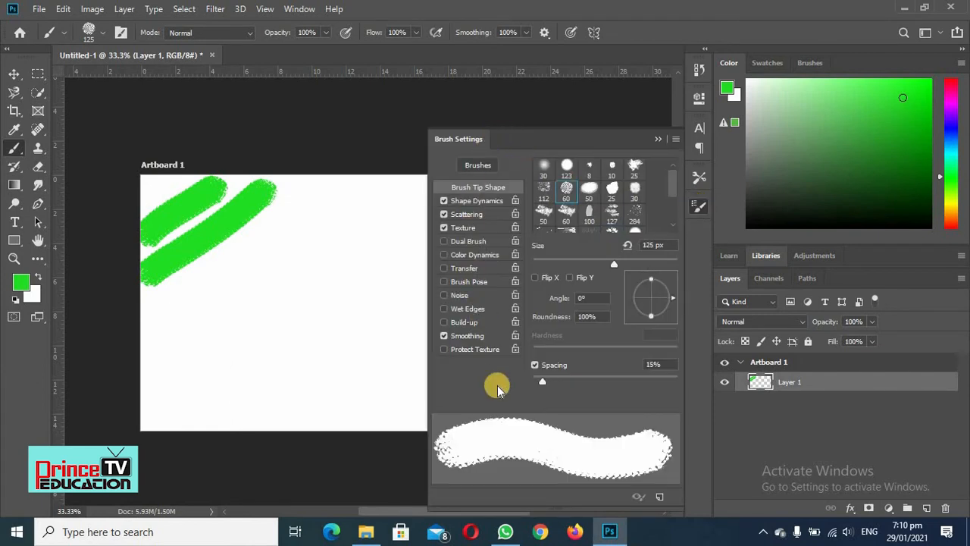
pyautogui.click(444, 214)
pyautogui.click(444, 201)
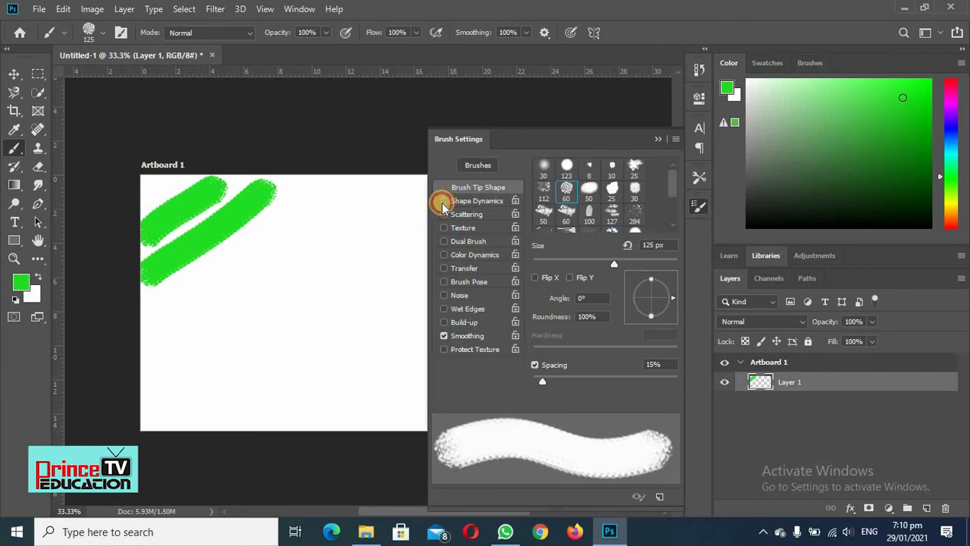
pyautogui.click(445, 336)
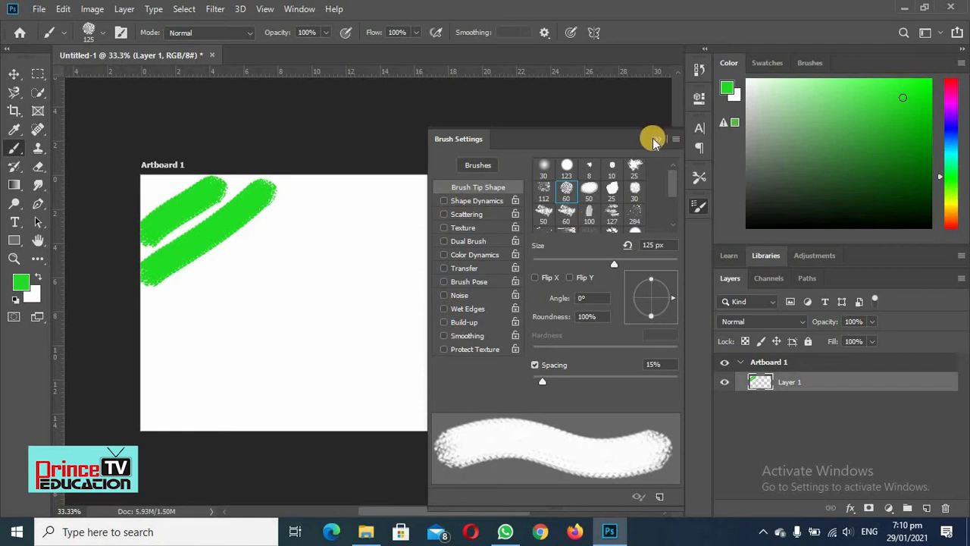
pyautogui.click(657, 139)
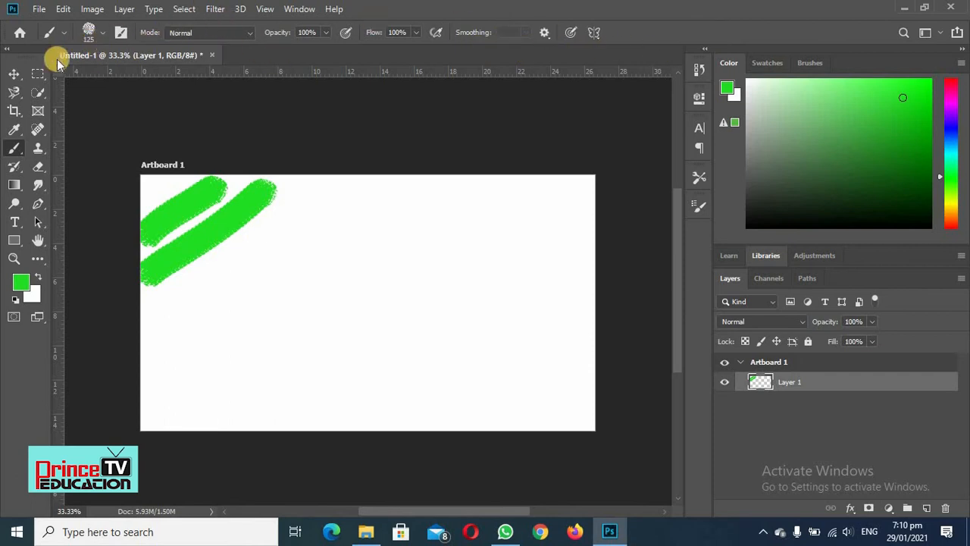
# - Set the brush size to 69 px and paint a thinner slanted stroke beside the two thick ones
pyautogui.click(99, 33)
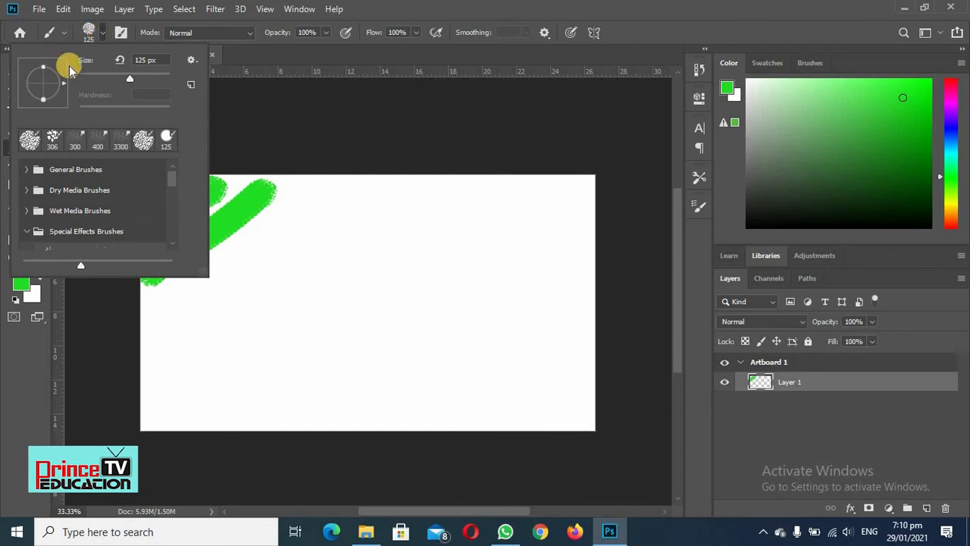
pyautogui.moveTo(129, 76); pyautogui.dragTo(111, 80)
pyautogui.moveTo(309, 190); pyautogui.dragTo(263, 290)
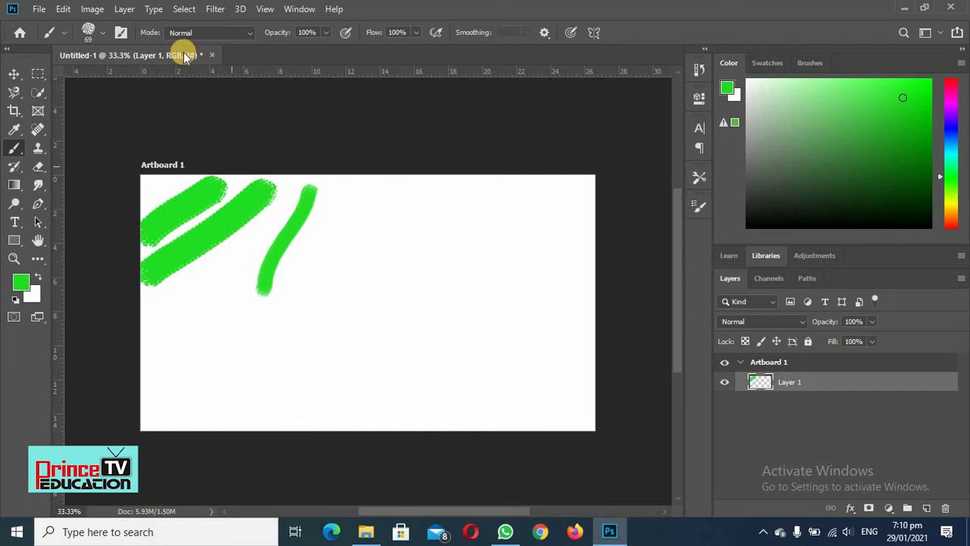
# - Set the brush size to 117 px and collapse the Special Effects Brushes group
pyautogui.click(103, 31)
pyautogui.moveTo(103, 80); pyautogui.dragTo(130, 82)
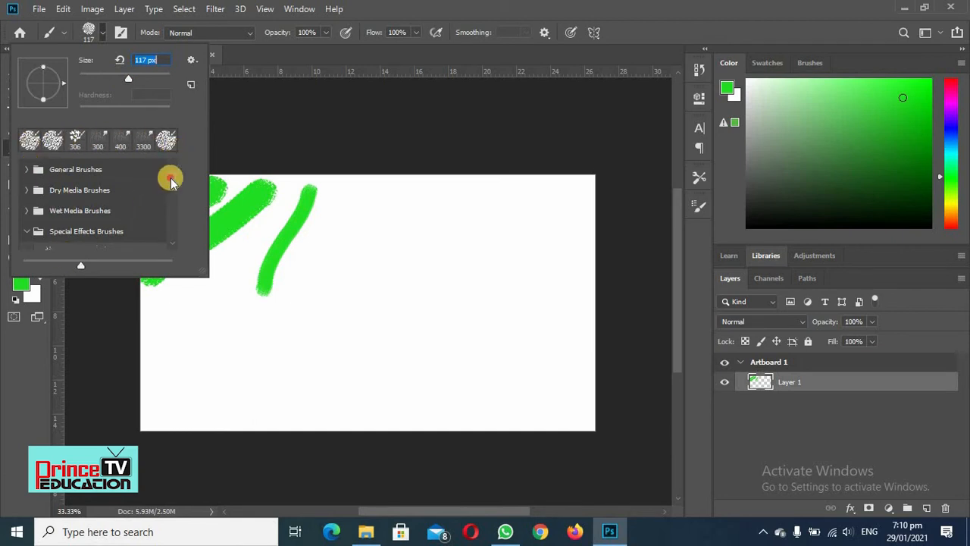
pyautogui.scroll(-5, 169, 182)
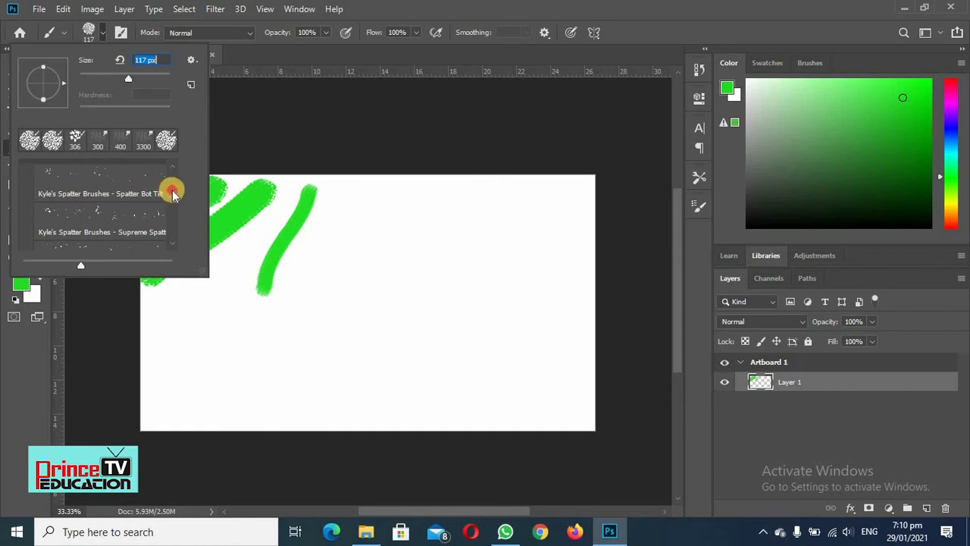
pyautogui.moveTo(172, 191); pyautogui.dragTo(176, 167)
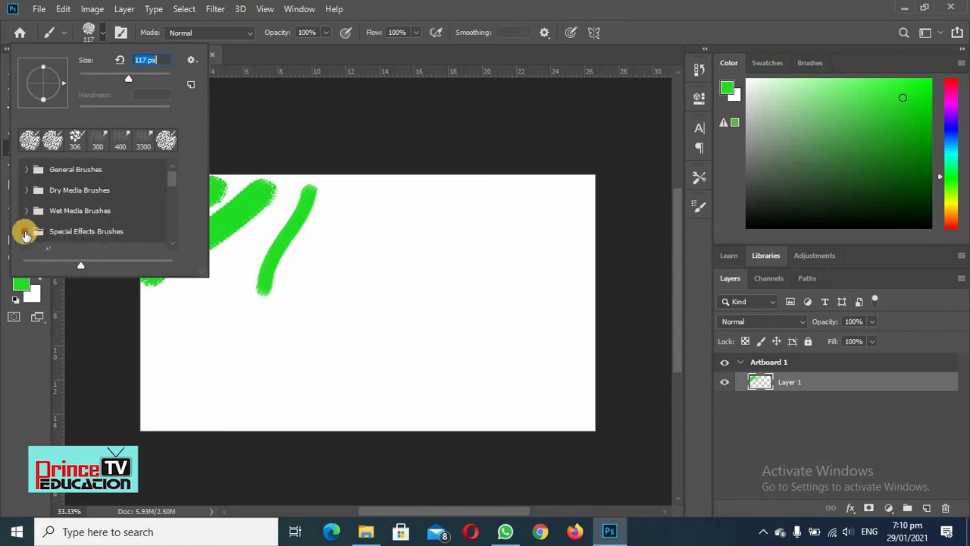
pyautogui.click(25, 233)
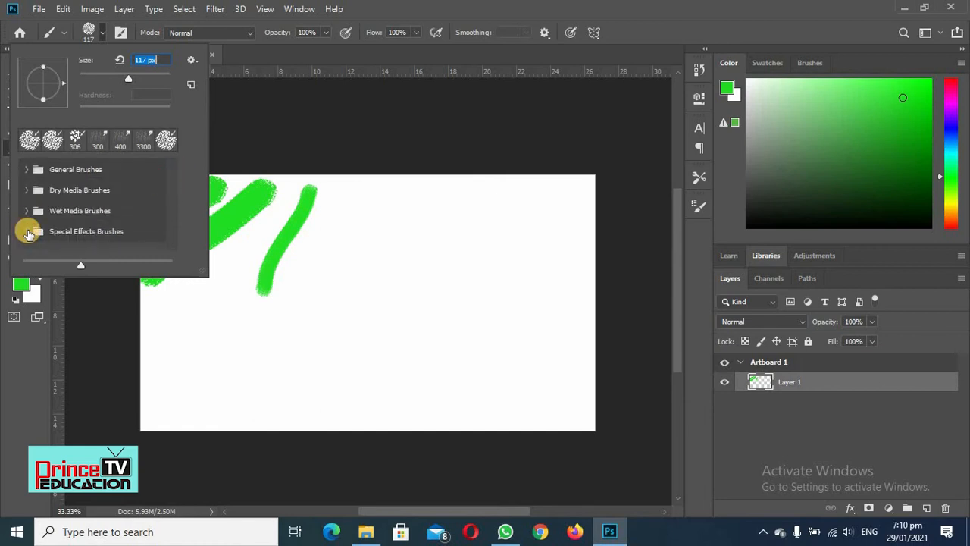
# - Choose the Soft Round brush from General Brushes and paint a long diagonal stroke beside the thin one
pyautogui.click(26, 170)
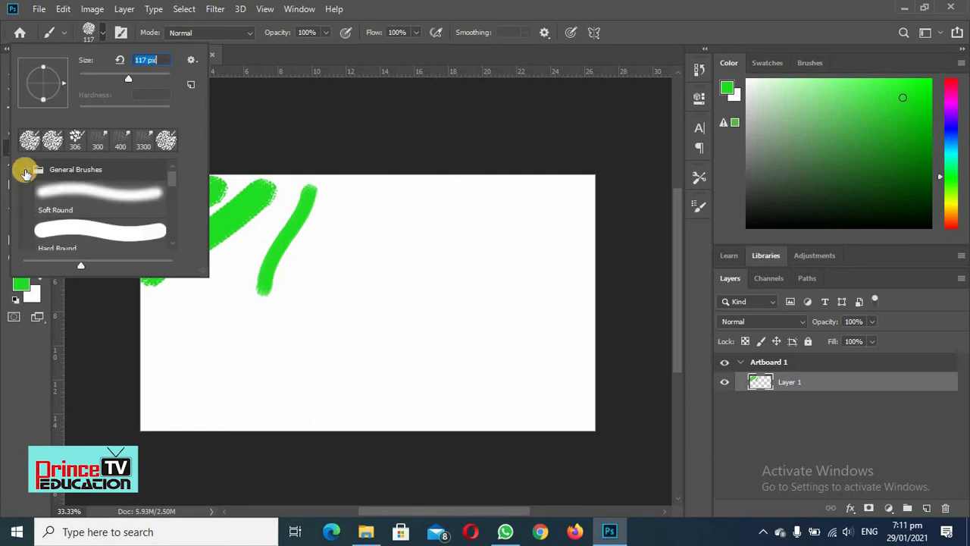
pyautogui.click(67, 198)
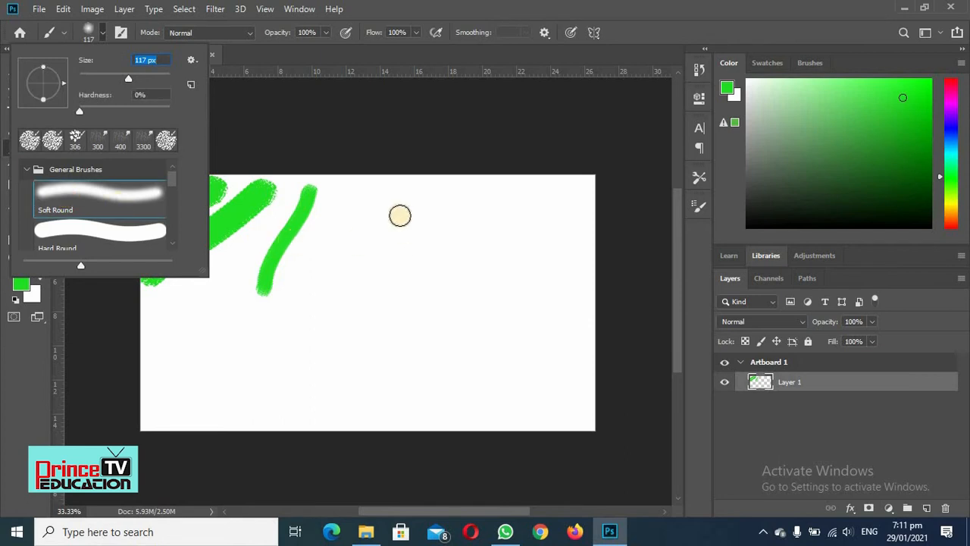
pyautogui.click(386, 193)
pyautogui.moveTo(310, 279); pyautogui.dragTo(273, 333)
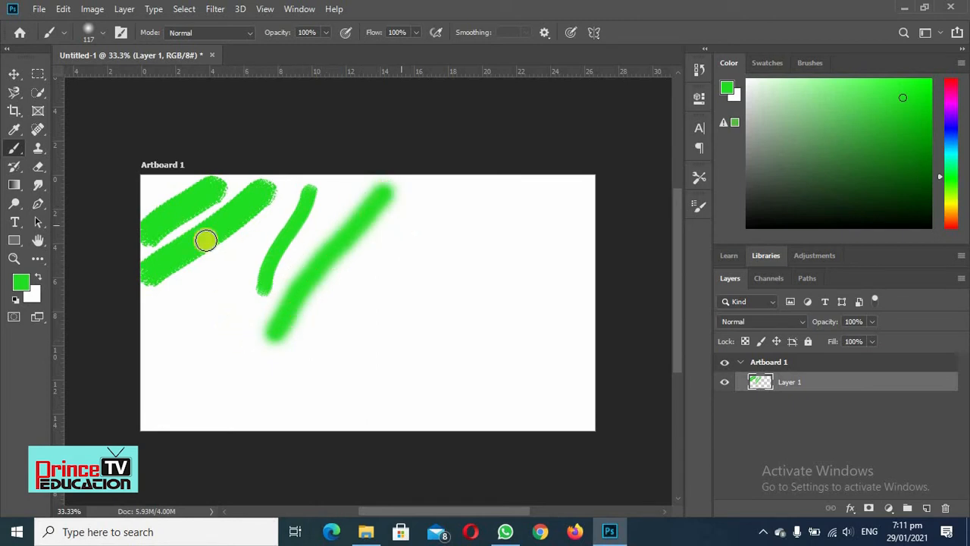
# - Choose the Hard Round brush and paint a long diagonal stroke alongside the soft-edged one
pyautogui.click(102, 34)
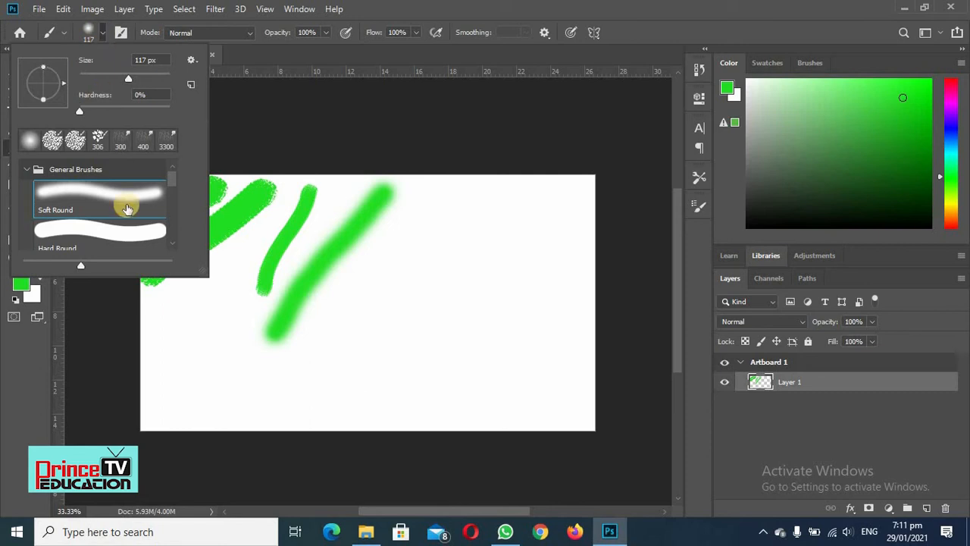
pyautogui.click(119, 234)
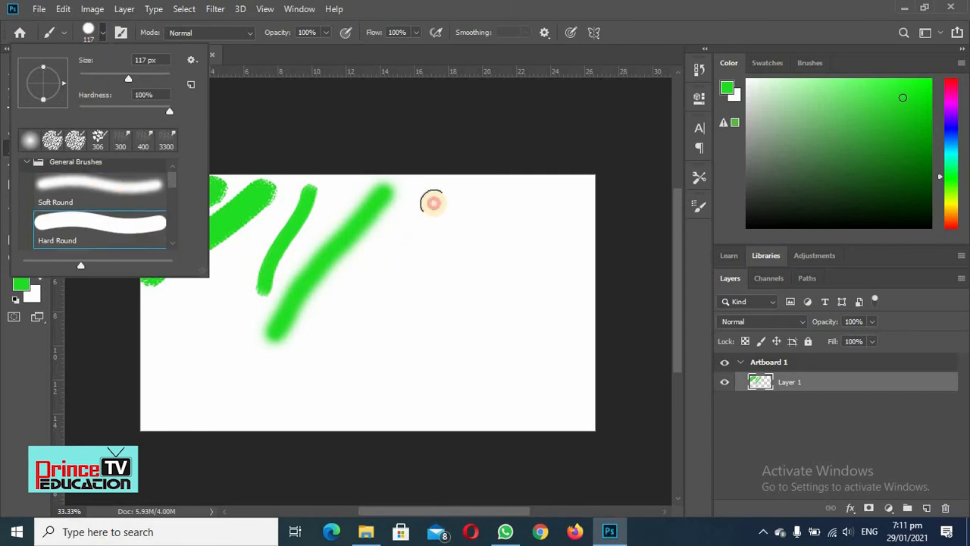
pyautogui.moveTo(433, 201)
pyautogui.mouseDown()
pyautogui.moveTo(343, 300)
pyautogui.moveTo(311, 363)
pyautogui.mouseUp()
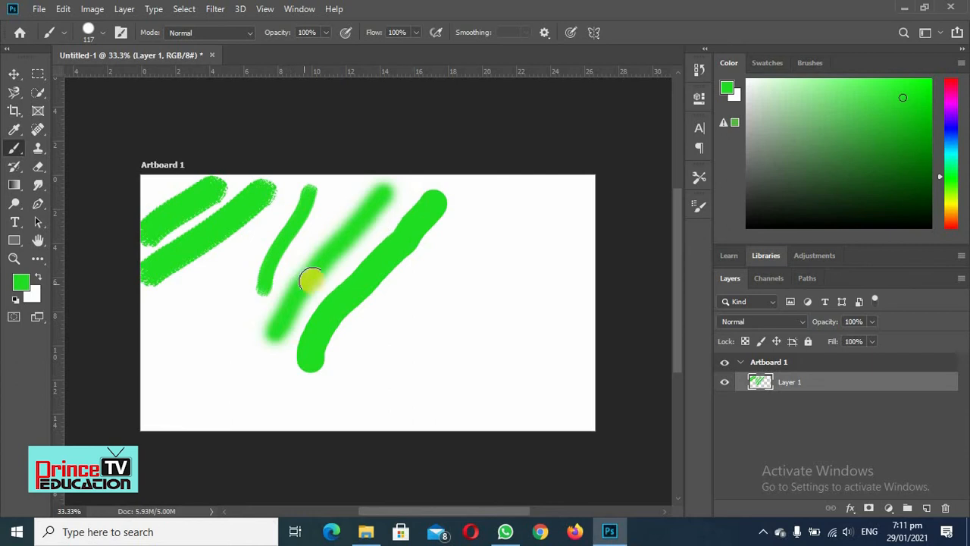
# - Set the brush size to 95 px and stamp a single dot to the right of the hard-edged stroke
pyautogui.click(89, 32)
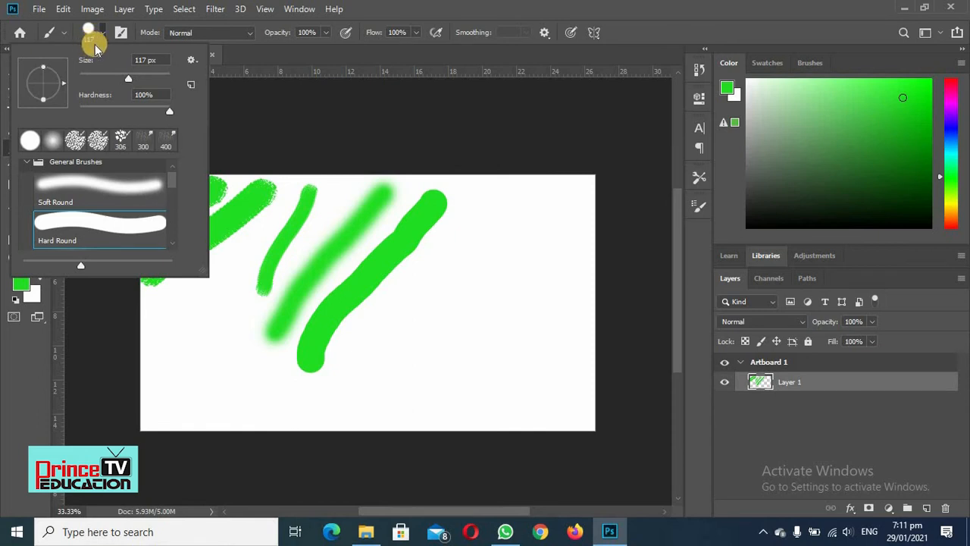
pyautogui.moveTo(126, 81)
pyautogui.mouseDown()
pyautogui.moveTo(157, 83)
pyautogui.moveTo(125, 78)
pyautogui.mouseUp()
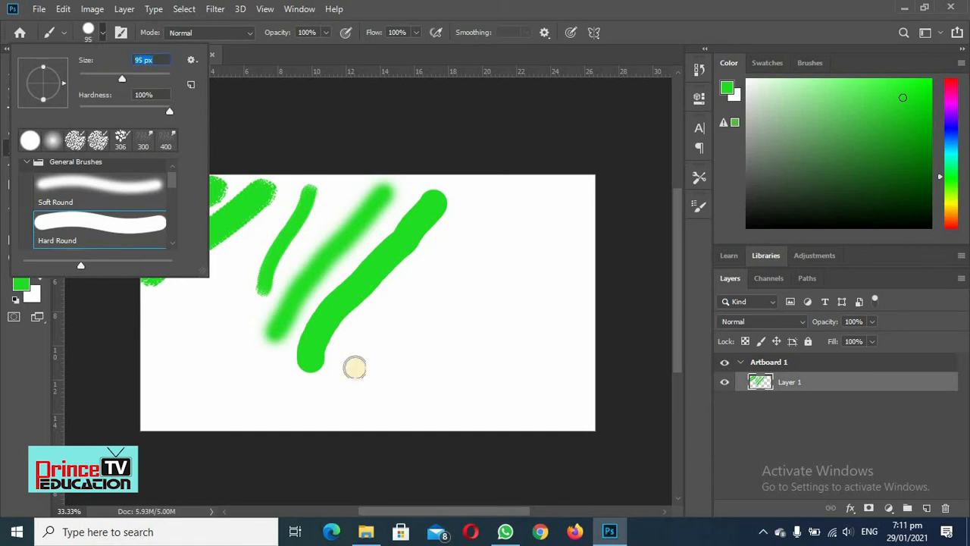
pyautogui.click(444, 281)
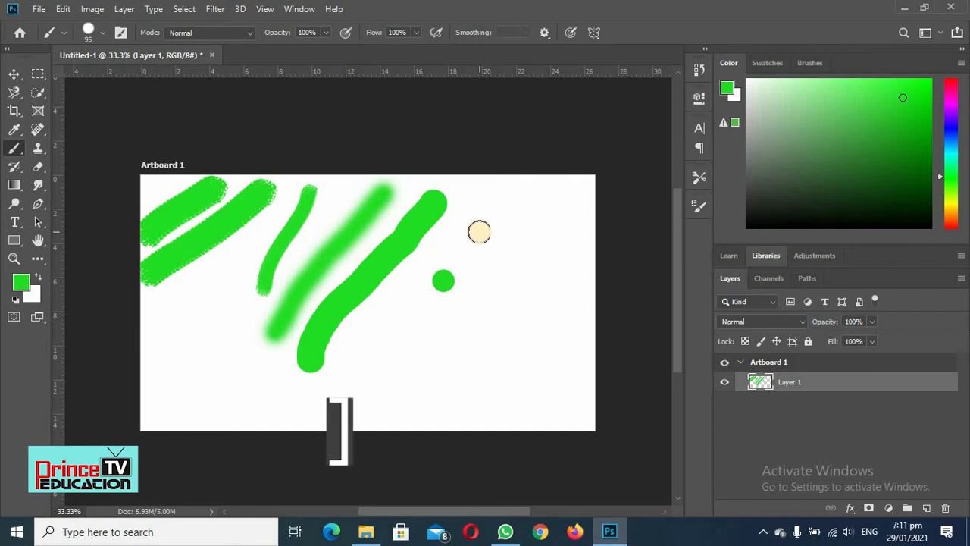
# - Step the brush size up to 200 px, down to 90 px, and back up to 250 px
pyautogui.press(']')
pyautogui.press(']')
pyautogui.press('[')
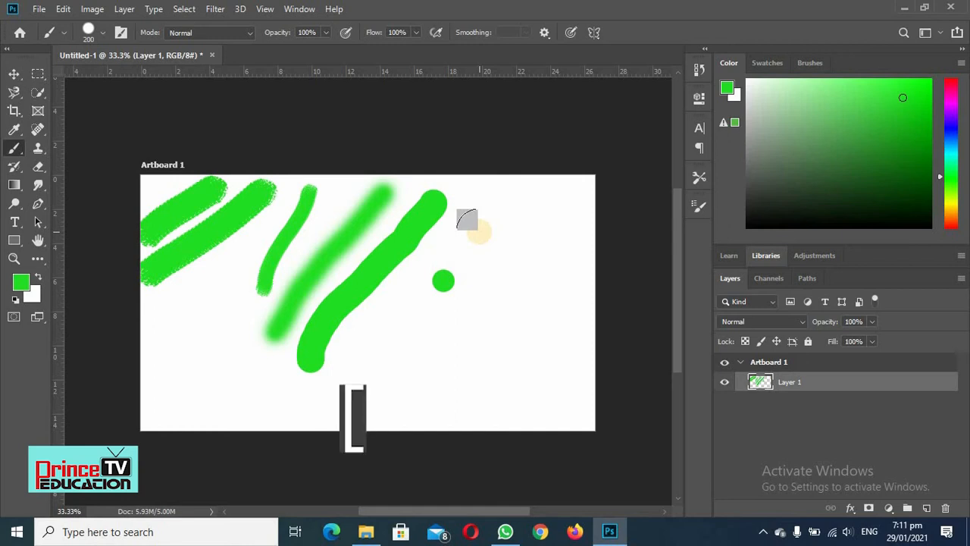
pyautogui.press('[')
pyautogui.press('[')
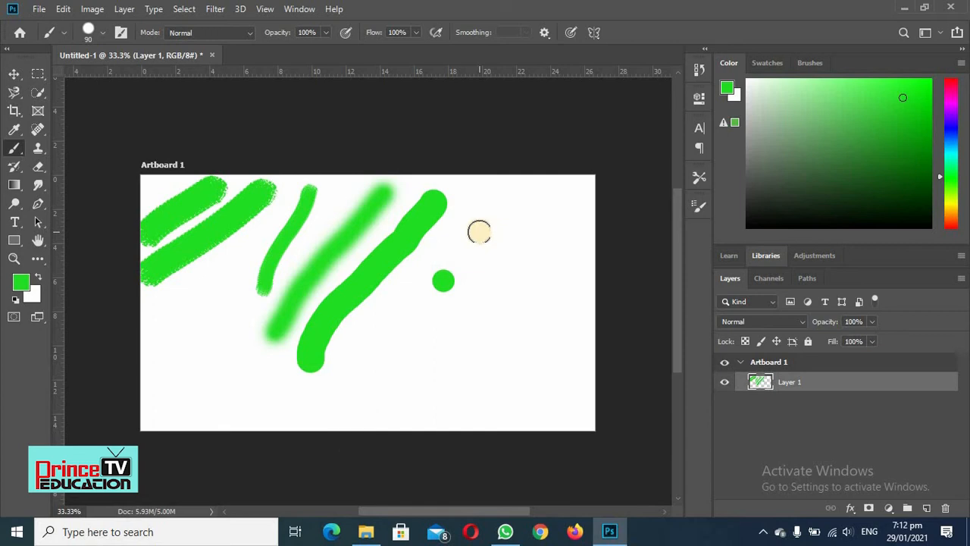
pyautogui.press(']')
pyautogui.press(']')
pyautogui.press(']')
pyautogui.press(']')
pyautogui.press(']')
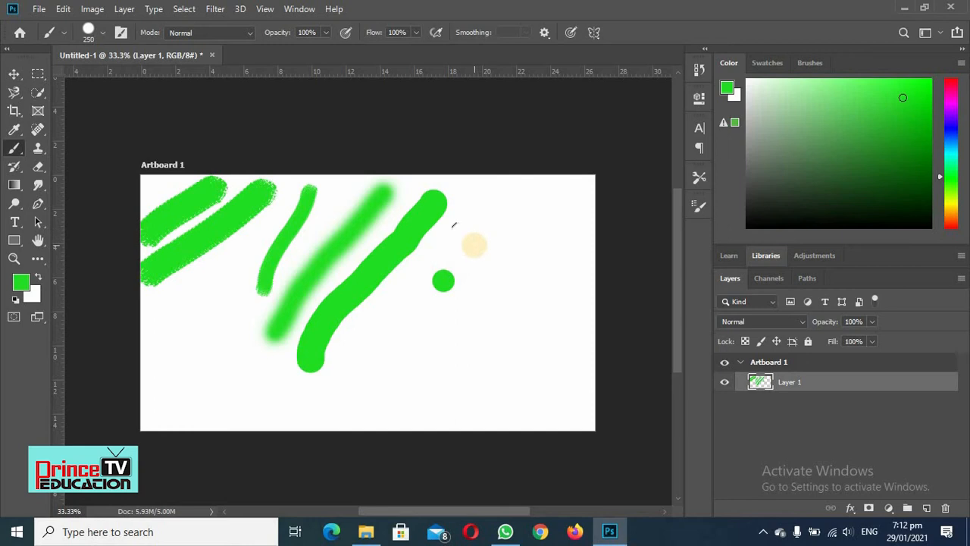
# - Set the brush size to 149 px and its hardness to 35%
pyautogui.click(105, 32)
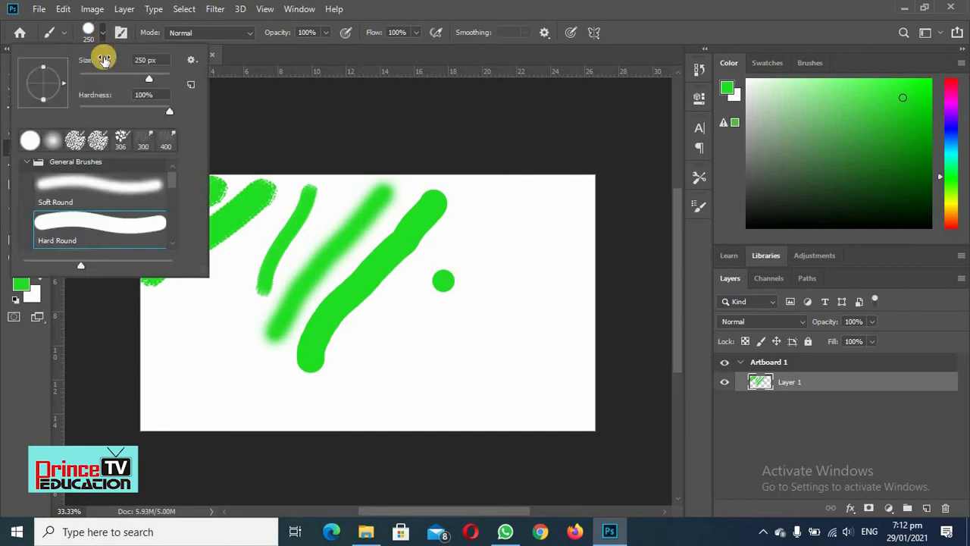
pyautogui.moveTo(149, 82); pyautogui.dragTo(115, 78)
pyautogui.click(136, 77)
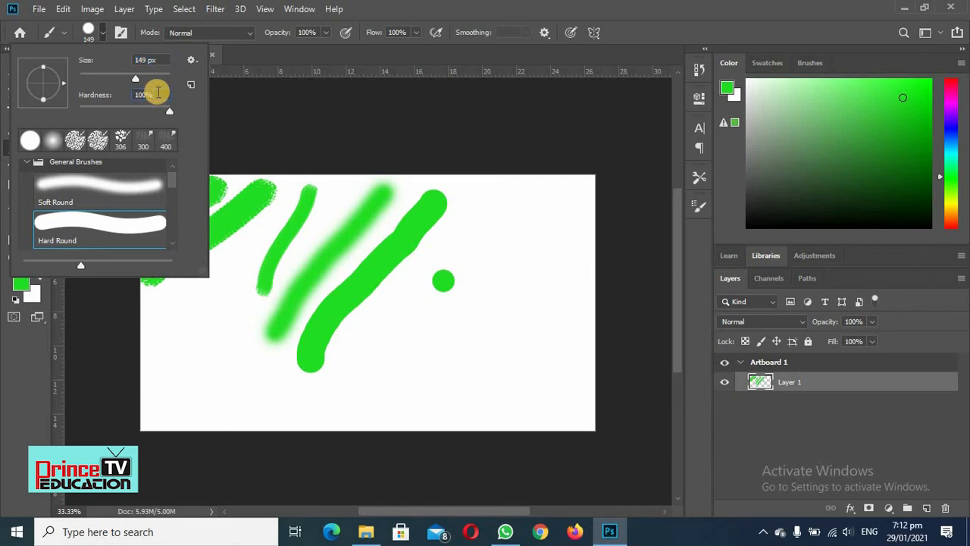
pyautogui.click(157, 93)
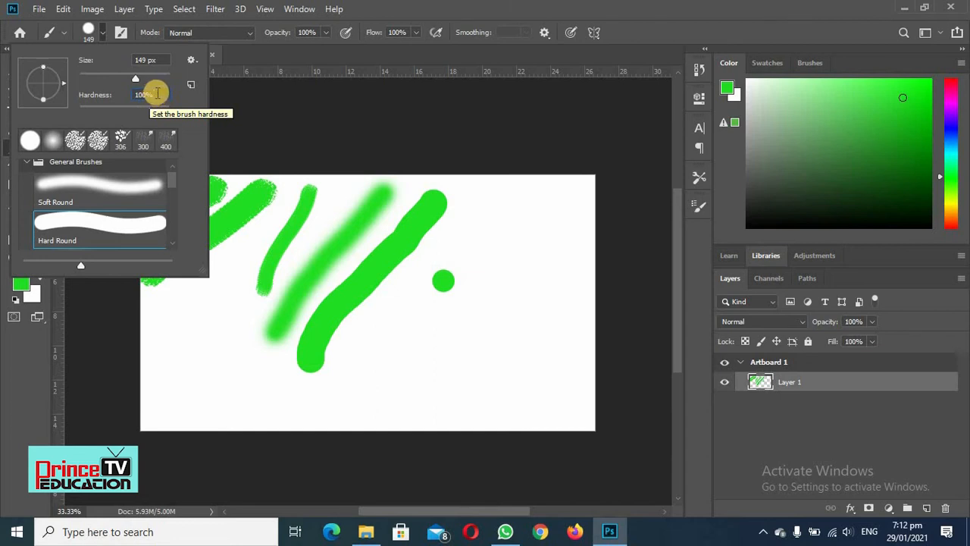
pyautogui.press('BackSpace')
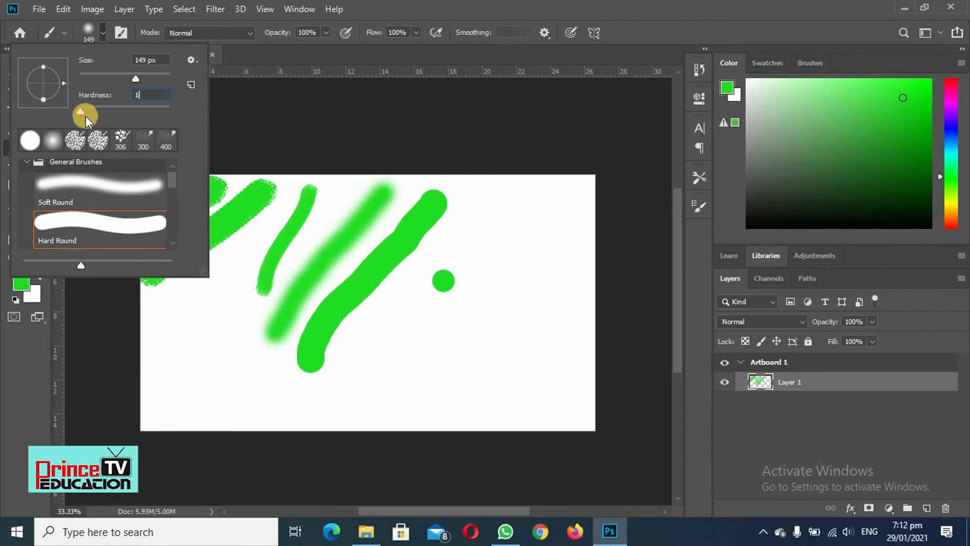
pyautogui.moveTo(76, 112); pyautogui.dragTo(108, 111)
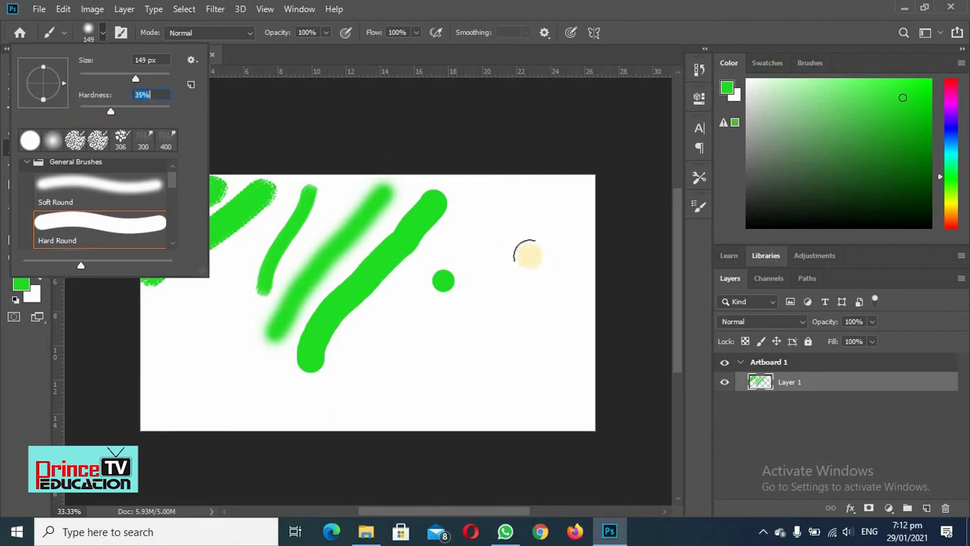
# - Paint a J-shaped stroke near the artboard's right edge, and a wide U-shaped stroke across its lower left at 18% hardness
pyautogui.click(511, 231)
pyautogui.moveTo(529, 314); pyautogui.dragTo(477, 375)
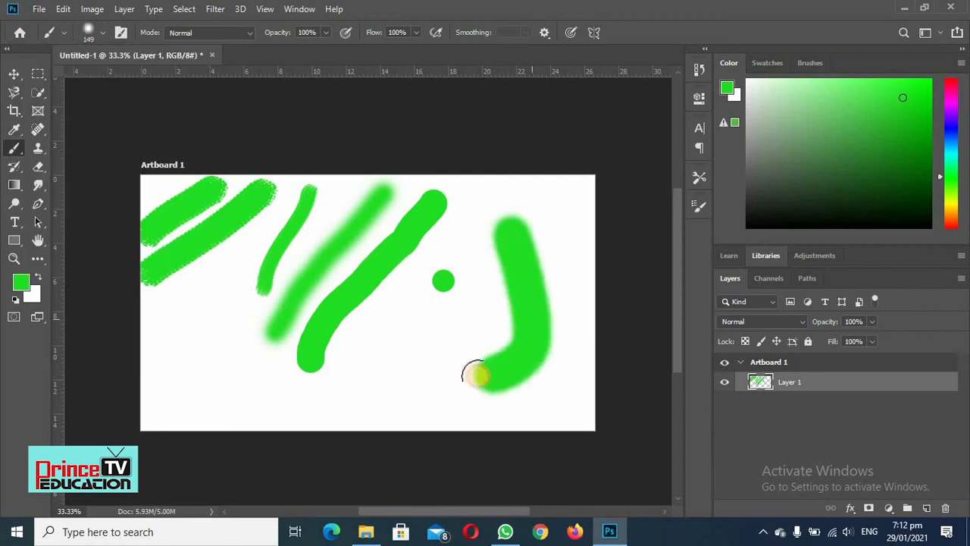
pyautogui.click(103, 35)
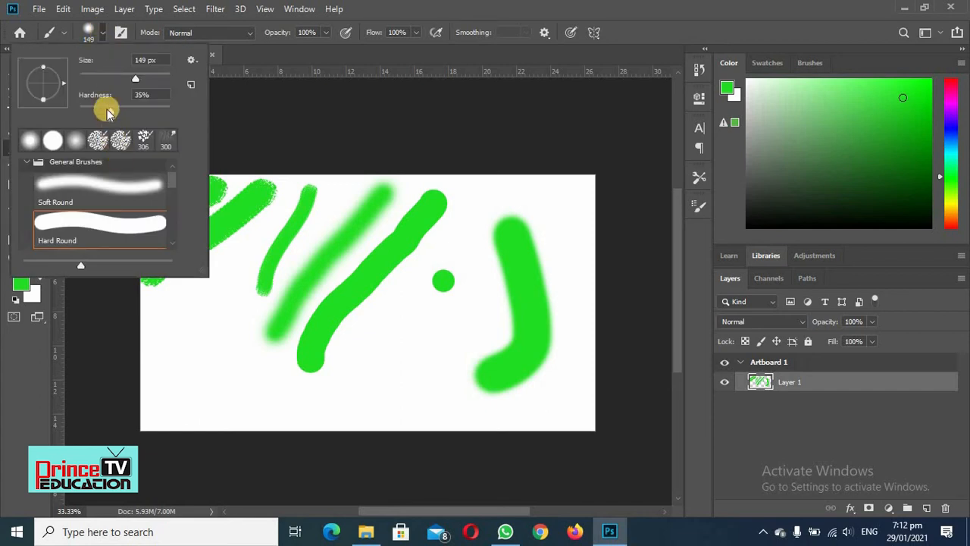
pyautogui.moveTo(108, 110); pyautogui.dragTo(95, 106)
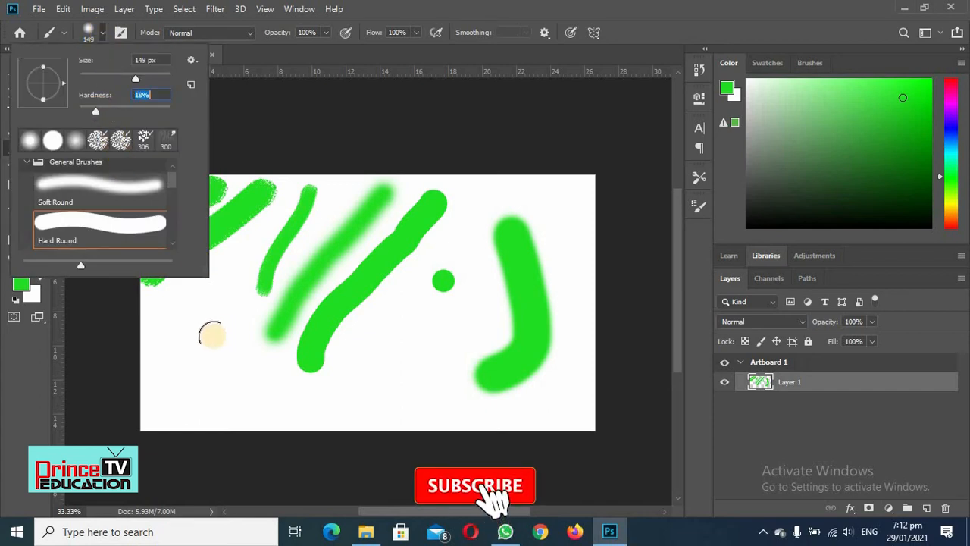
pyautogui.click(199, 321)
pyautogui.moveTo(196, 316); pyautogui.dragTo(390, 348)
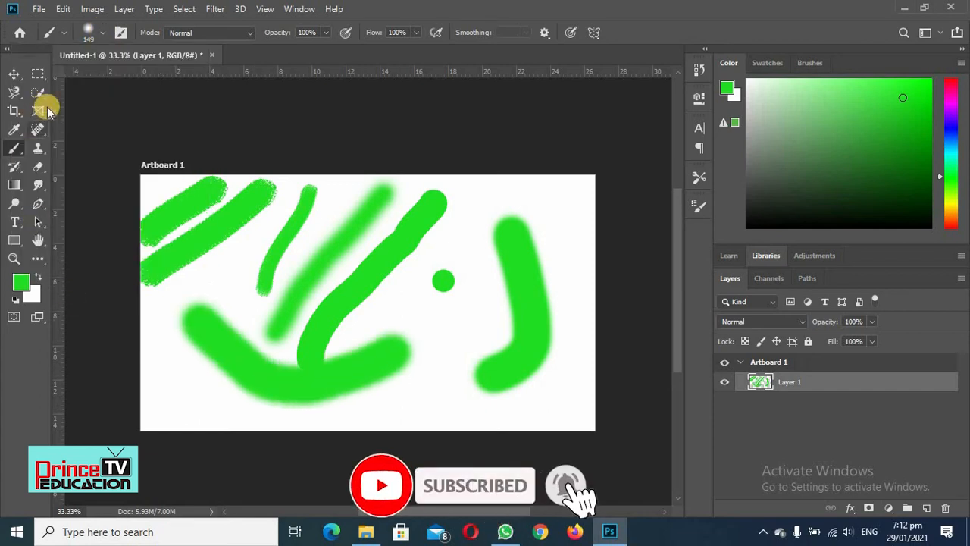
# - Set the brush hardness to 100% and paint a short downward stroke between the dot and the J-shaped stroke
pyautogui.click(104, 35)
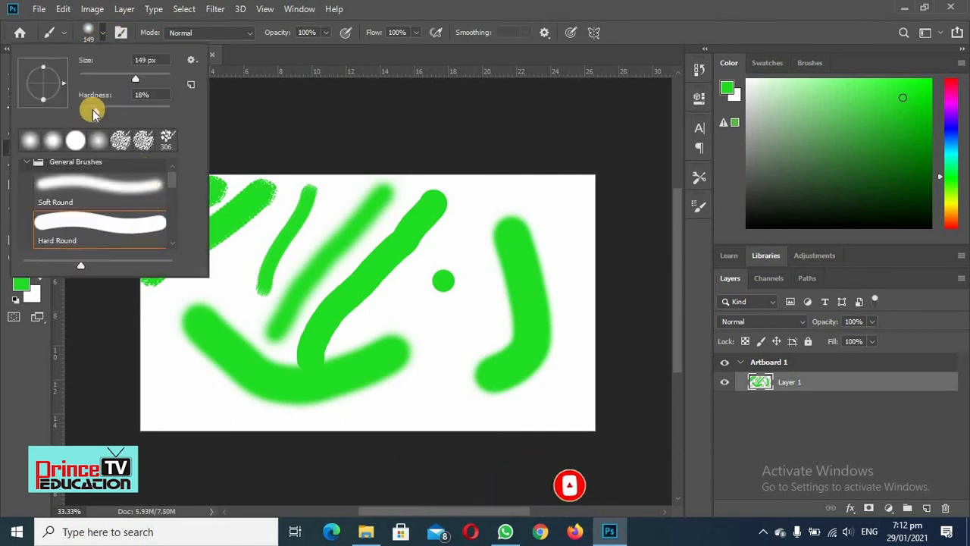
pyautogui.moveTo(96, 111); pyautogui.dragTo(173, 114)
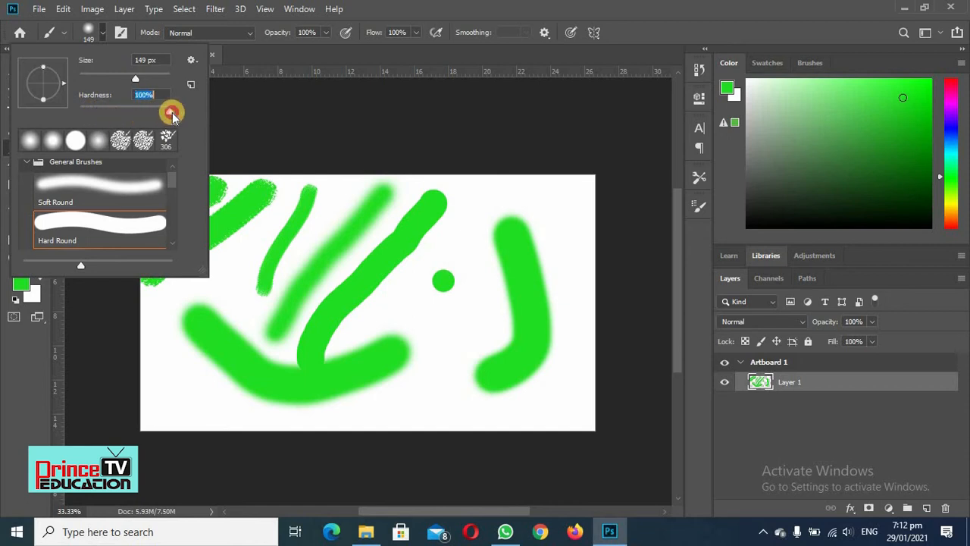
pyautogui.moveTo(471, 210); pyautogui.dragTo(488, 319)
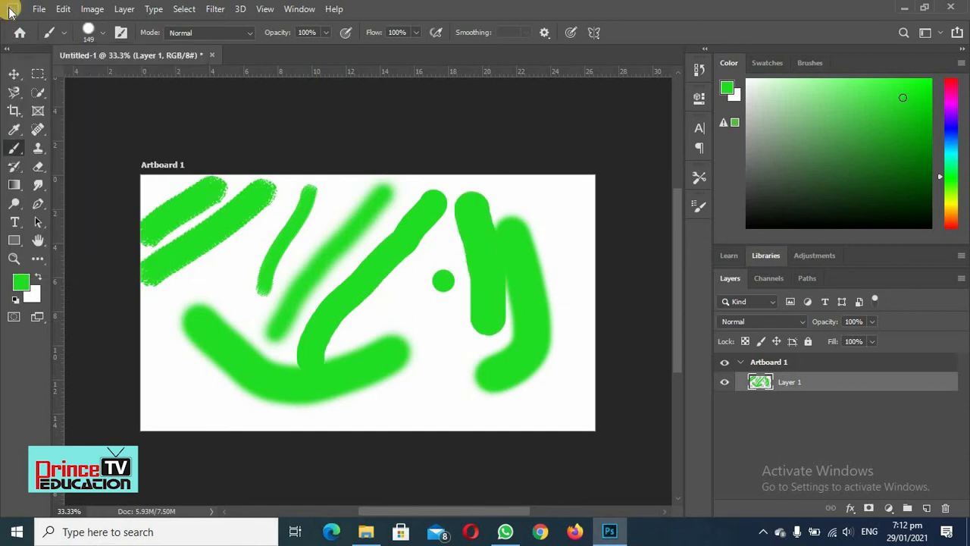
# - Collapse the General Brushes group and choose Kyle's Ultimate Pastel Palooza from the Dry Media Brushes
pyautogui.click(102, 33)
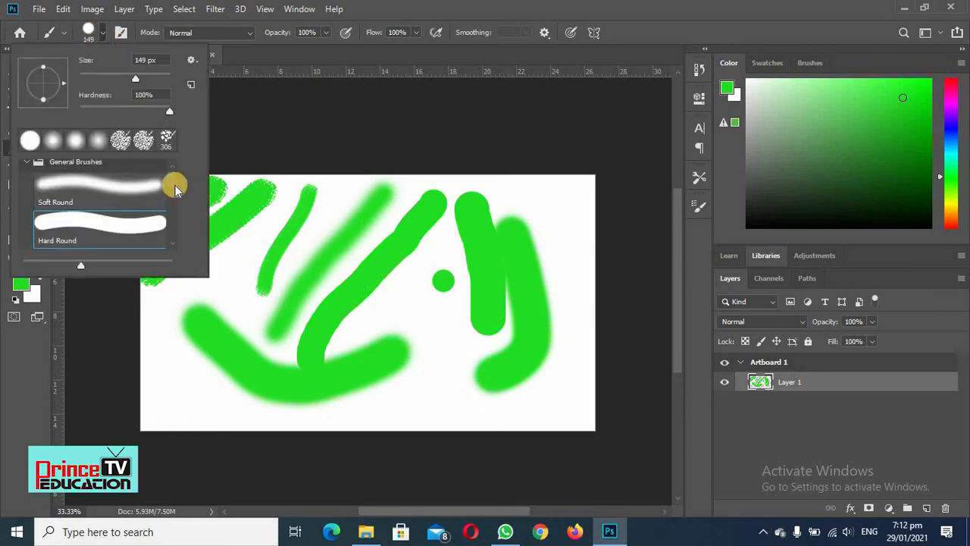
pyautogui.moveTo(174, 187)
pyautogui.mouseDown()
pyautogui.moveTo(178, 230)
pyautogui.moveTo(174, 162)
pyautogui.mouseUp()
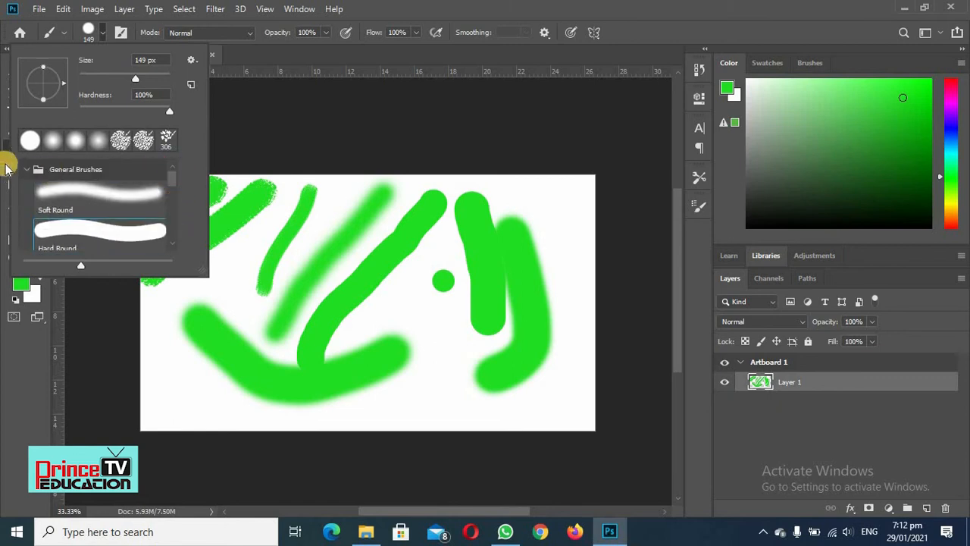
pyautogui.click(25, 170)
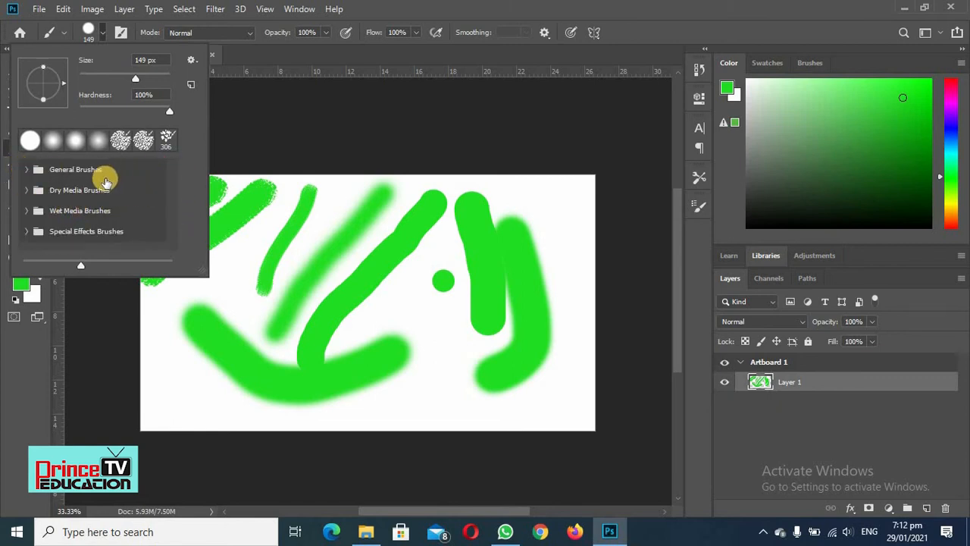
pyautogui.click(27, 189)
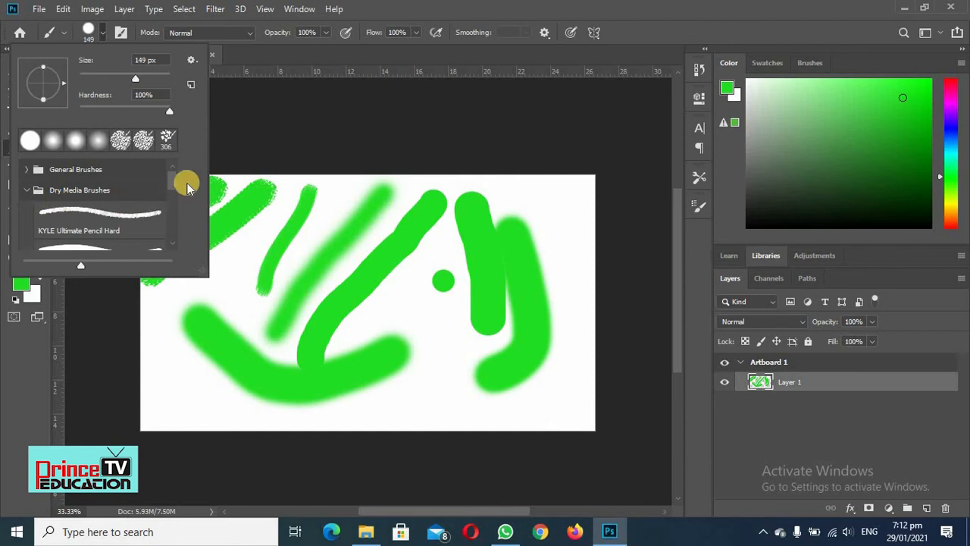
pyautogui.moveTo(171, 185); pyautogui.dragTo(171, 212)
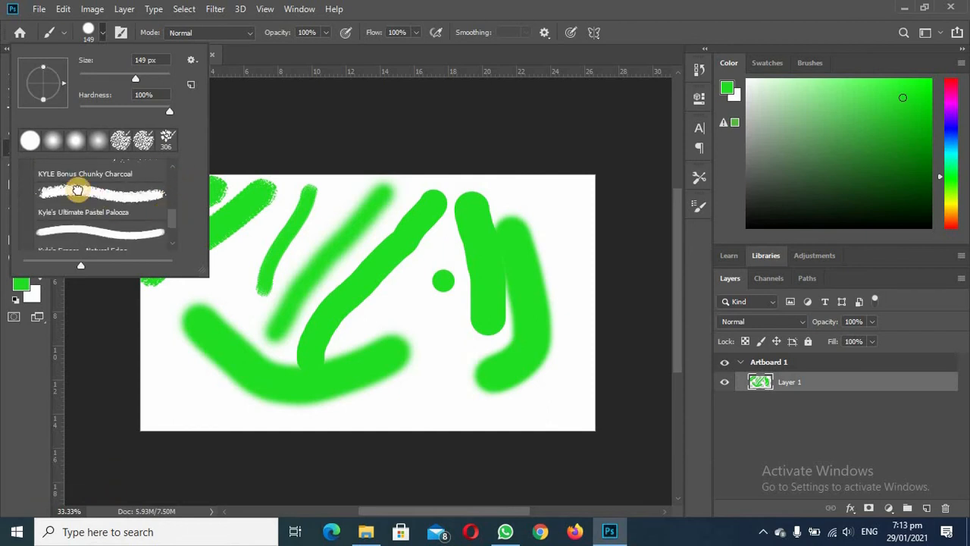
pyautogui.click(76, 189)
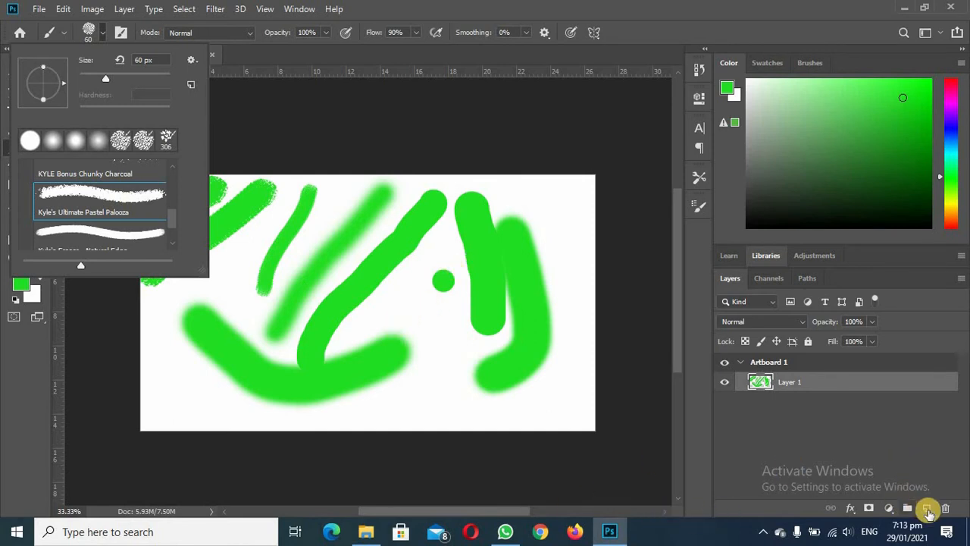
# - Add a new layer above Layer 1 and hide Layer 1
pyautogui.click(927, 509)
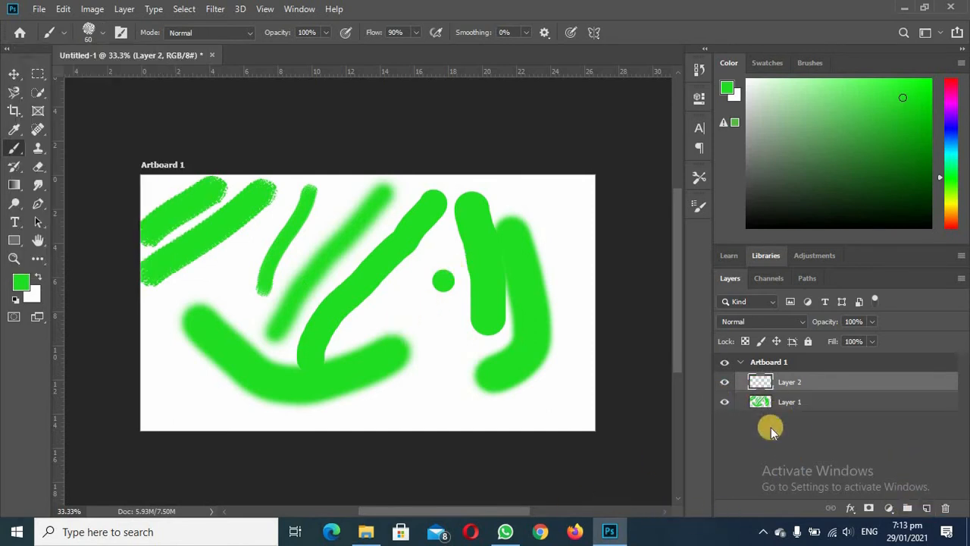
pyautogui.click(725, 404)
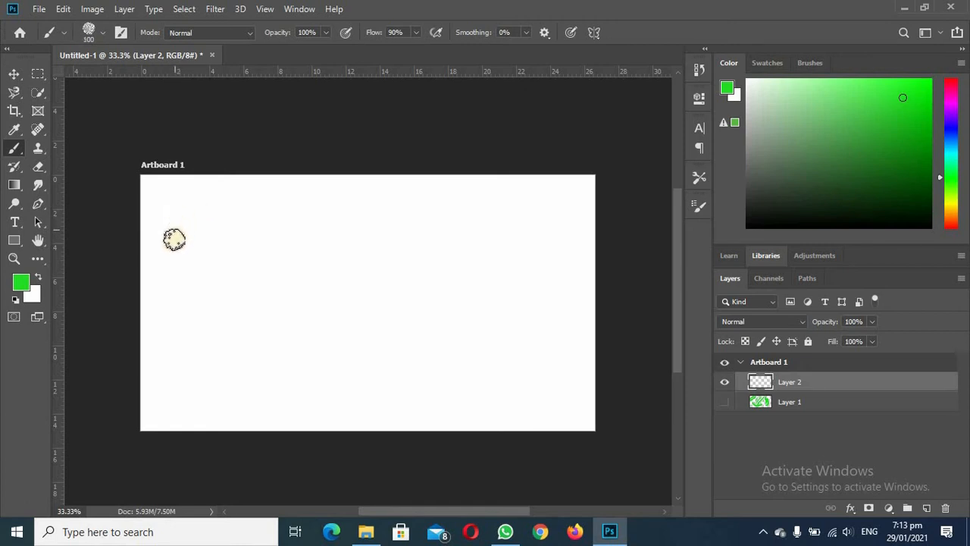
# - Enlarge the pastel brush to 150 px and paint diagonal strokes that fill the artboard's upper-left corner on Layer 2
pyautogui.press(']')
pyautogui.press(']')
pyautogui.press(']')
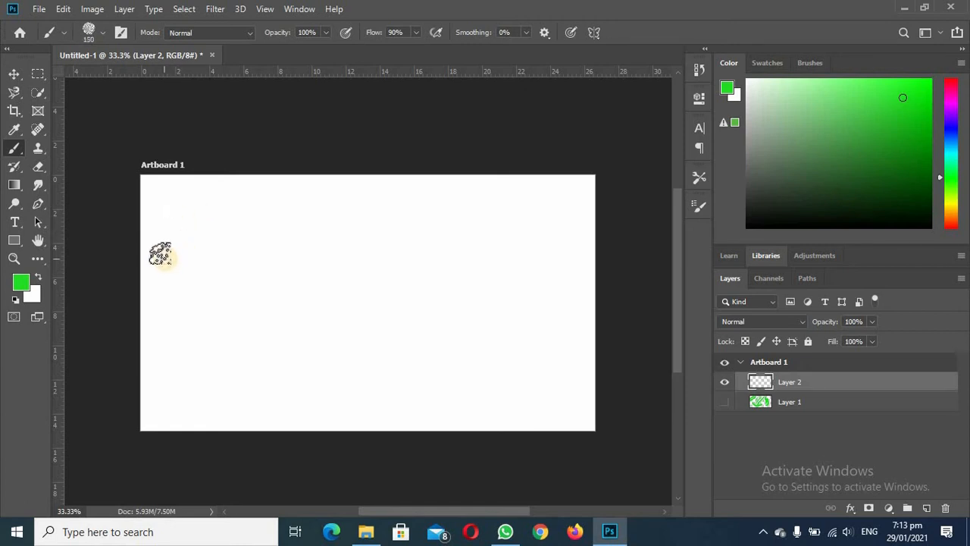
pyautogui.click(103, 38)
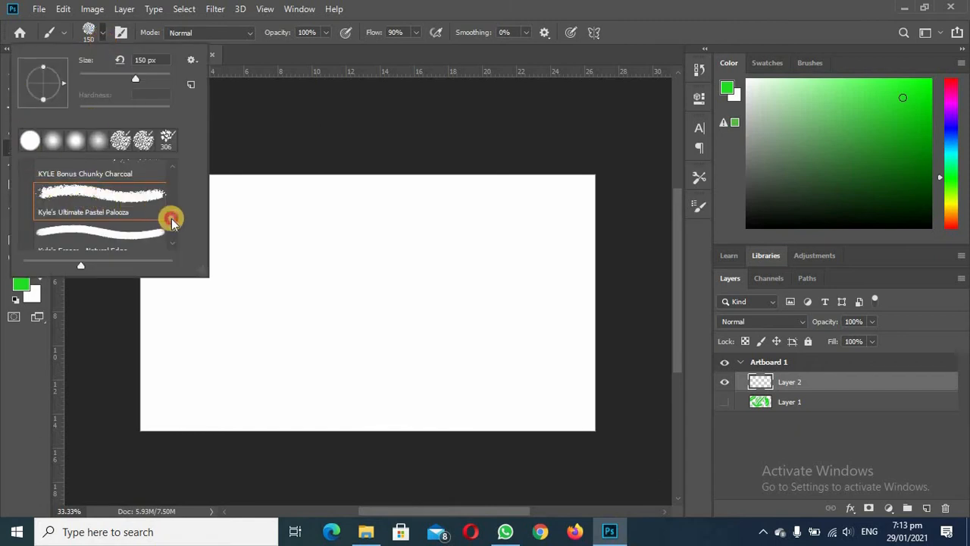
pyautogui.moveTo(171, 219)
pyautogui.mouseDown()
pyautogui.moveTo(176, 180)
pyautogui.moveTo(182, 232)
pyautogui.mouseUp()
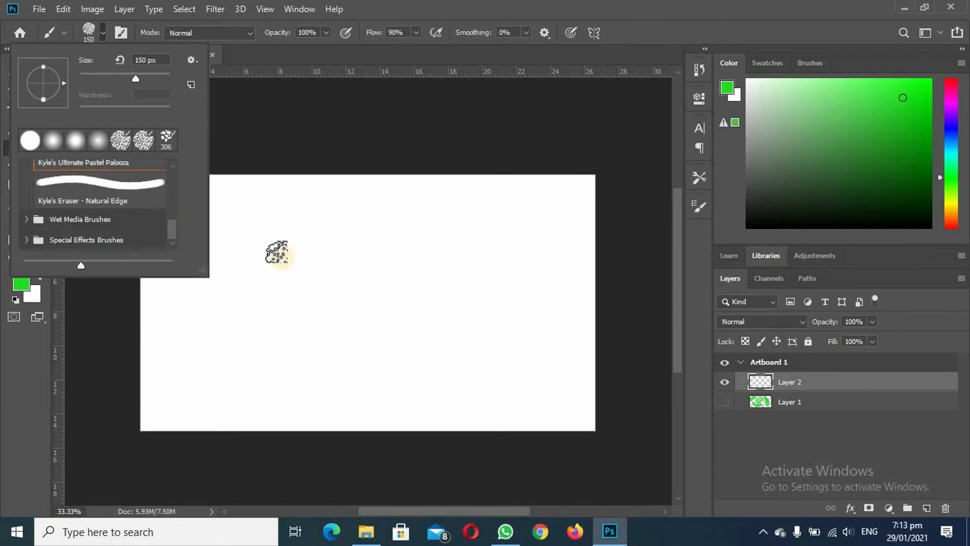
pyautogui.click(590, 13)
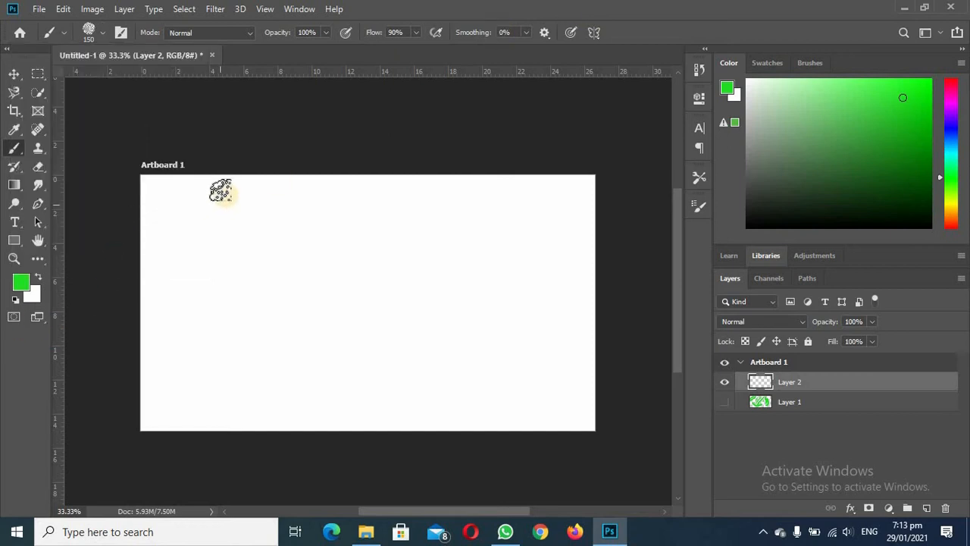
pyautogui.moveTo(204, 199)
pyautogui.mouseDown()
pyautogui.moveTo(152, 245)
pyautogui.moveTo(143, 270)
pyautogui.mouseUp()
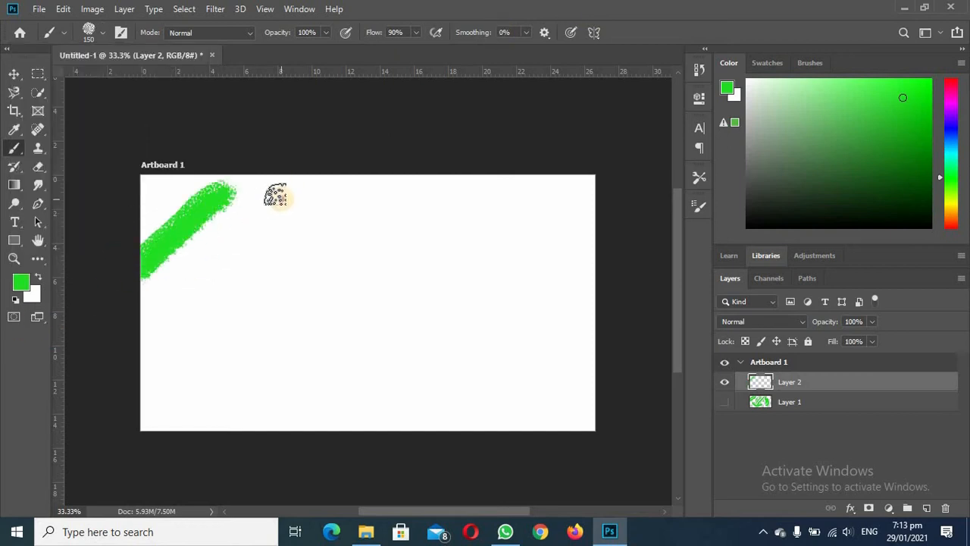
pyautogui.moveTo(281, 193)
pyautogui.mouseDown()
pyautogui.moveTo(235, 246)
pyautogui.moveTo(150, 308)
pyautogui.mouseUp()
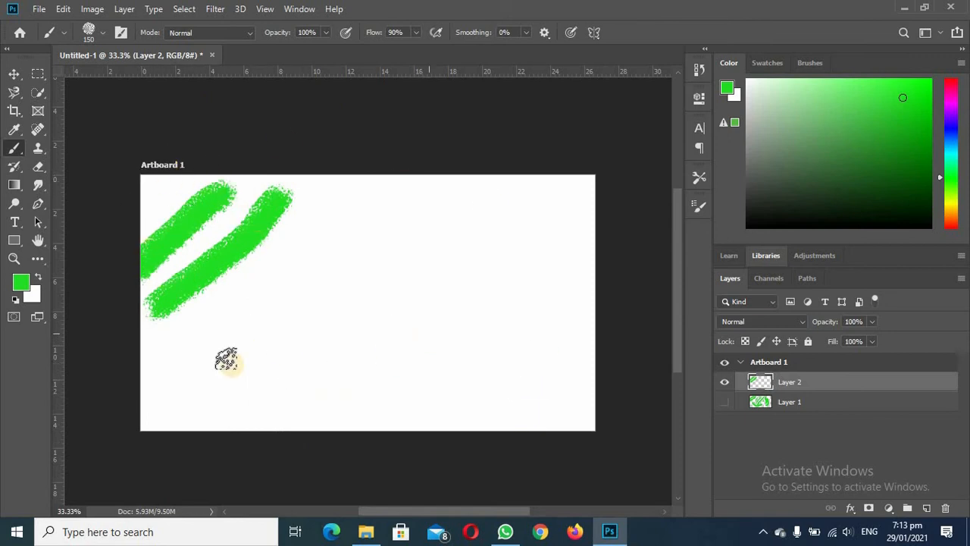
pyautogui.moveTo(182, 173)
pyautogui.mouseDown()
pyautogui.moveTo(135, 199)
pyautogui.moveTo(182, 177)
pyautogui.moveTo(130, 222)
pyautogui.moveTo(158, 205)
pyautogui.moveTo(144, 232)
pyautogui.moveTo(254, 195)
pyautogui.moveTo(210, 215)
pyautogui.moveTo(135, 277)
pyautogui.moveTo(200, 80)
pyautogui.moveTo(129, 132)
pyautogui.mouseUp()
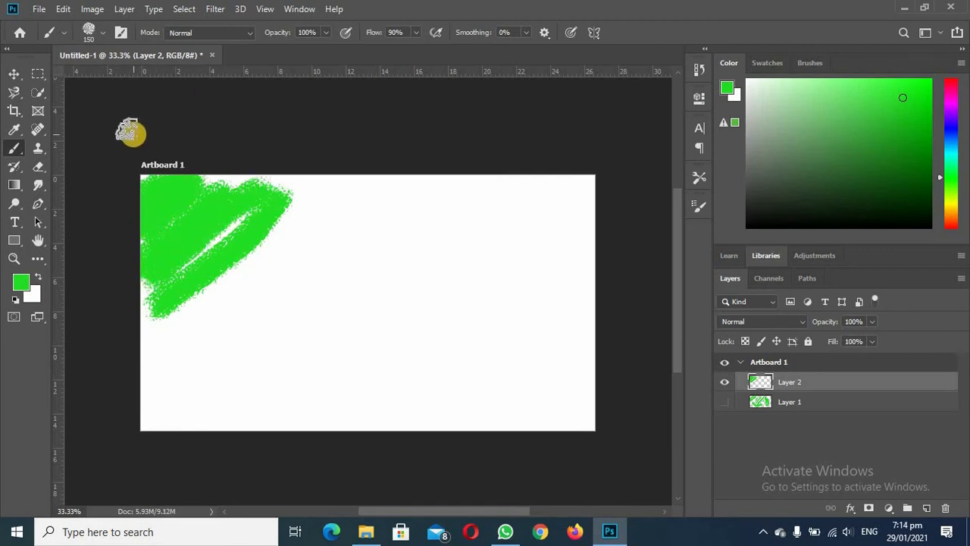
# - Collapse the Dry Media Brushes group in the brush presets and close the preset picker
pyautogui.click(99, 33)
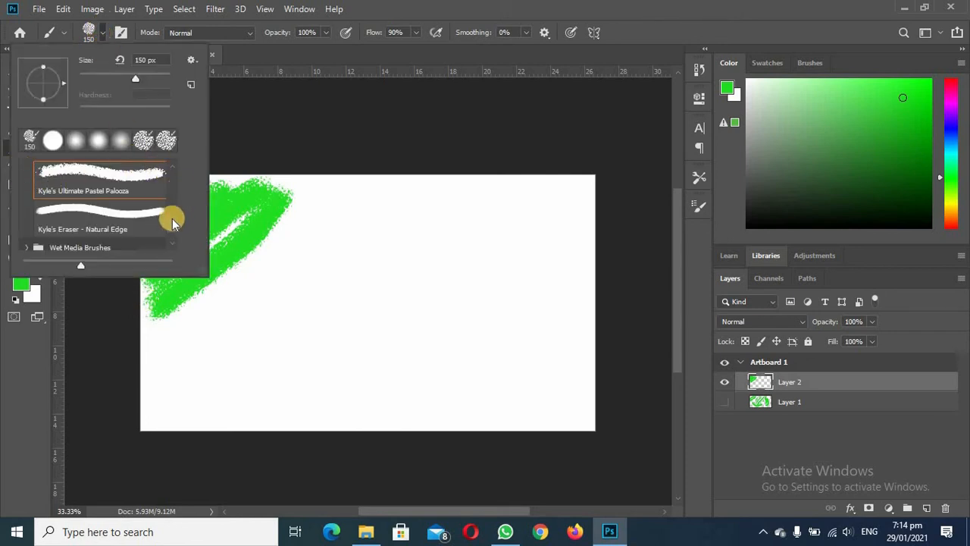
pyautogui.moveTo(173, 197); pyautogui.dragTo(184, 158)
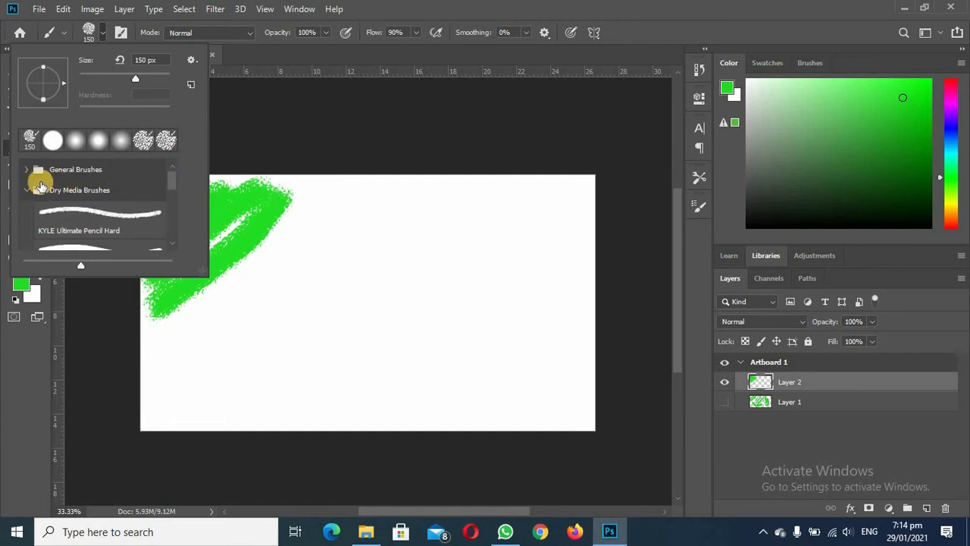
pyautogui.click(26, 190)
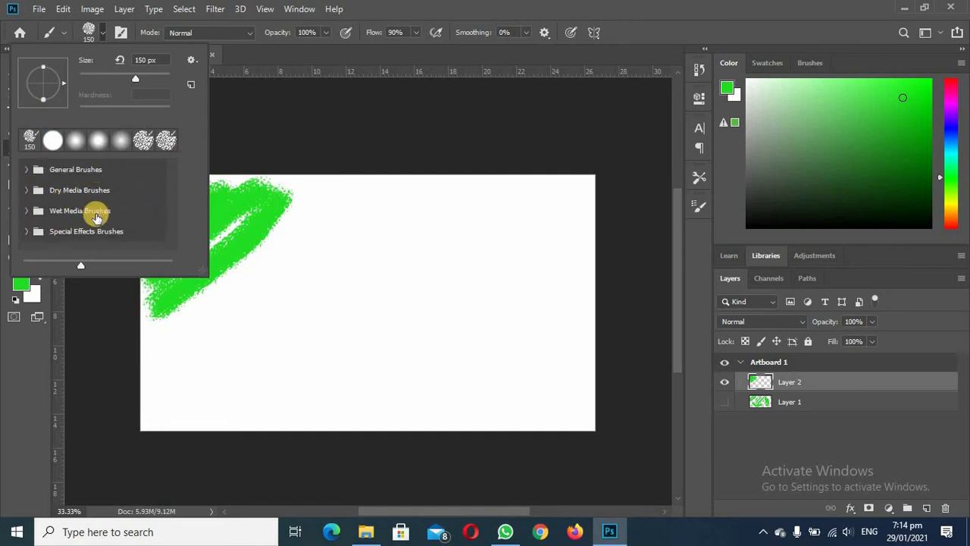
pyautogui.click(446, 4)
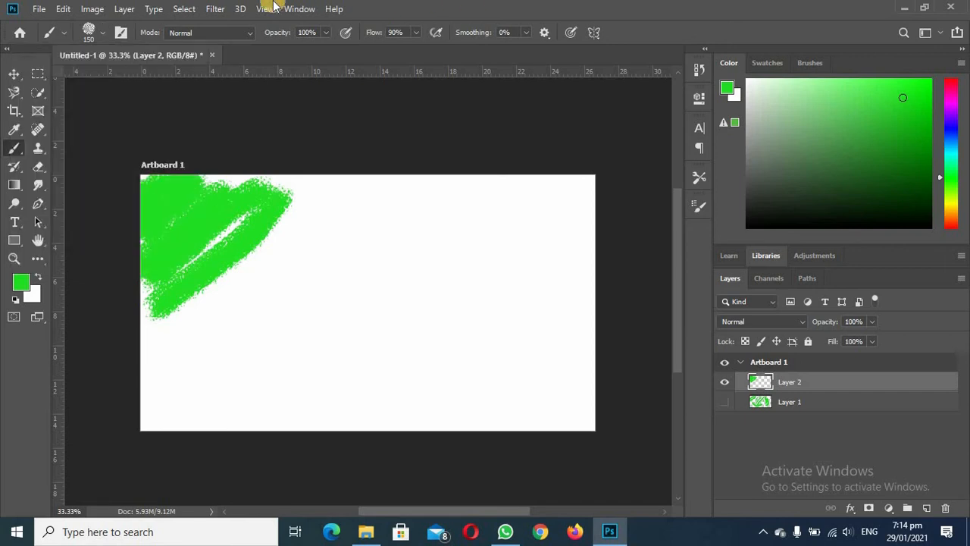
# - Examine the Brush Settings of the current pastel brush, including its tip shape options, and close them
pyautogui.click(124, 31)
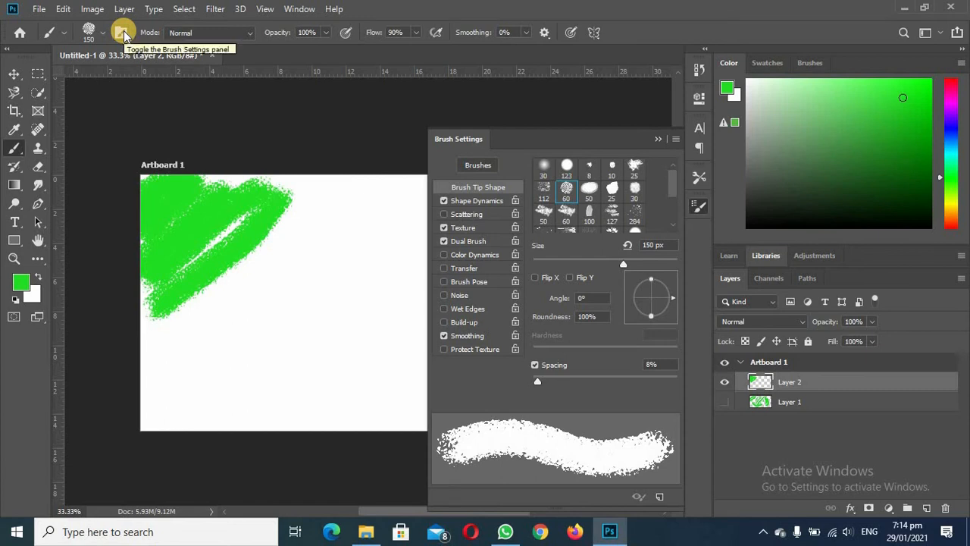
pyautogui.click(124, 30)
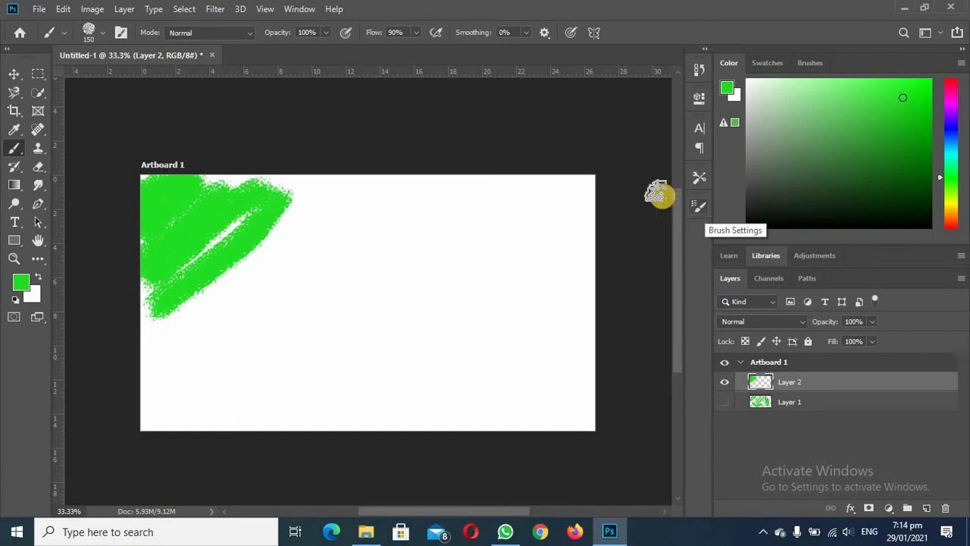
pyautogui.click(119, 34)
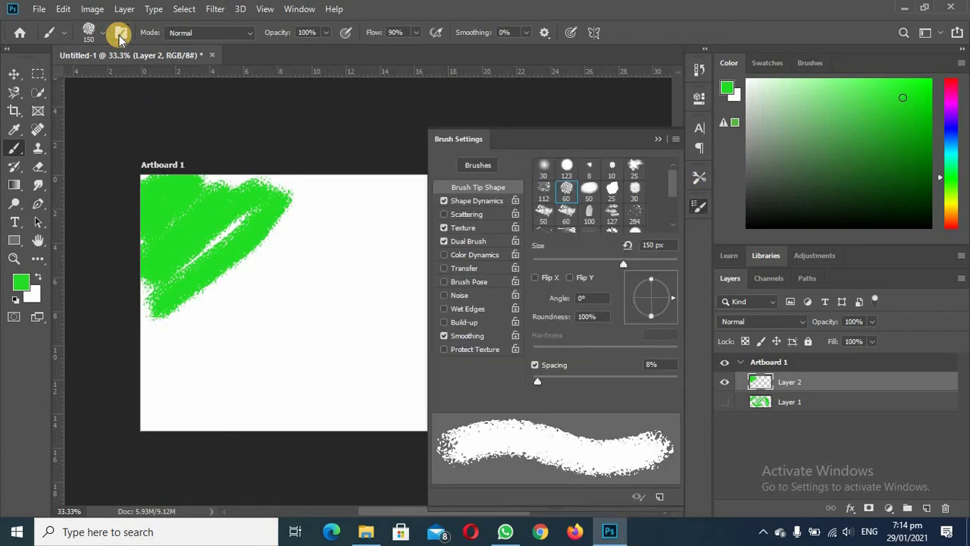
pyautogui.click(119, 34)
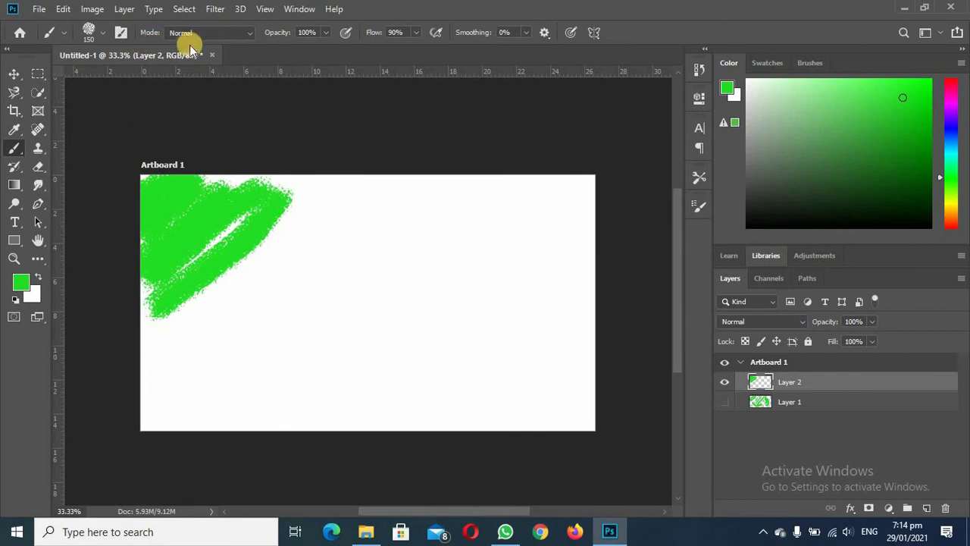
# - Leave the blending mode at Normal and switch to the recently used hard round brush
pyautogui.click(251, 31)
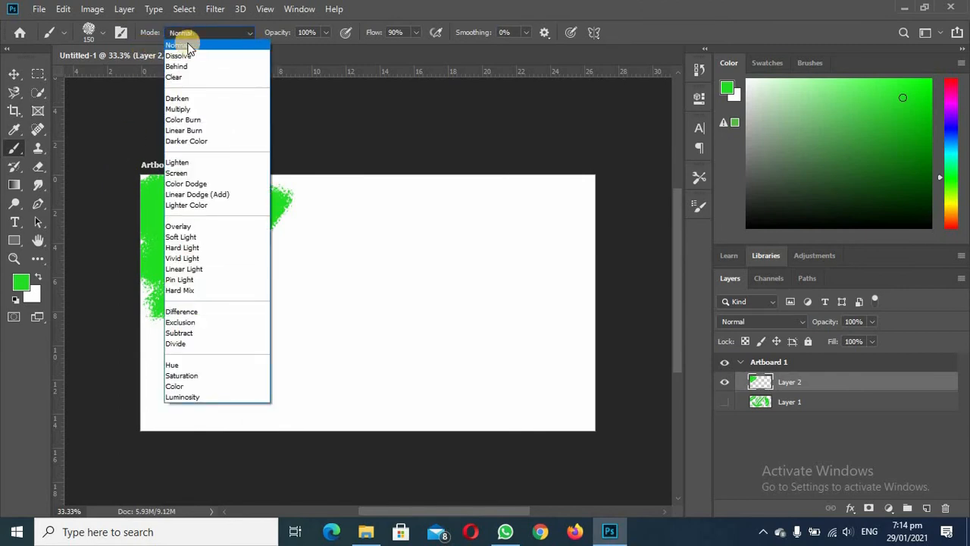
pyautogui.click(103, 33)
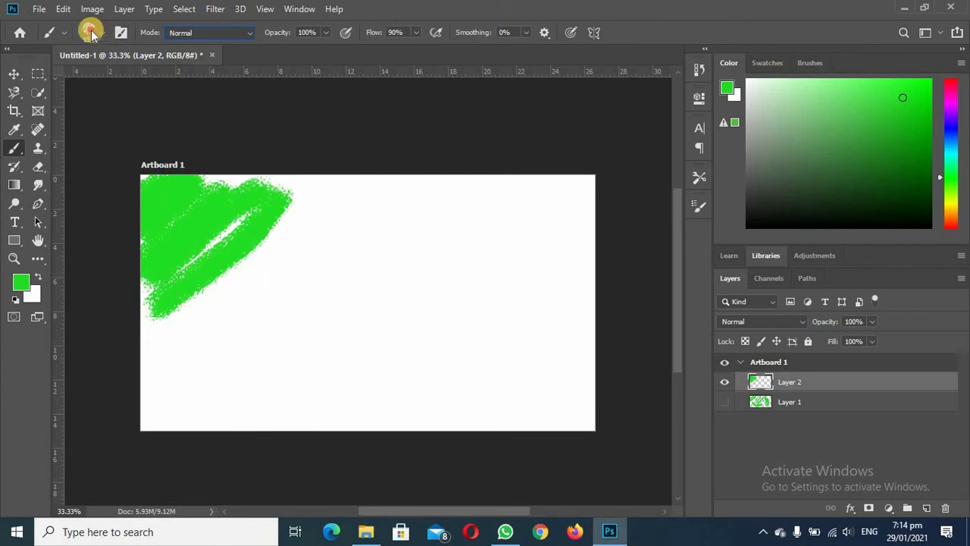
pyautogui.click(90, 33)
pyautogui.click(50, 139)
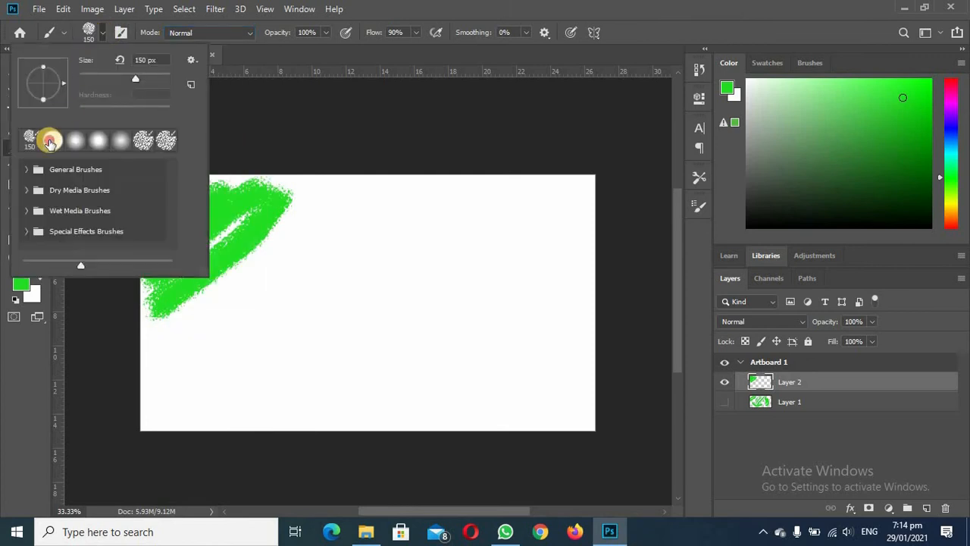
pyautogui.click(467, 6)
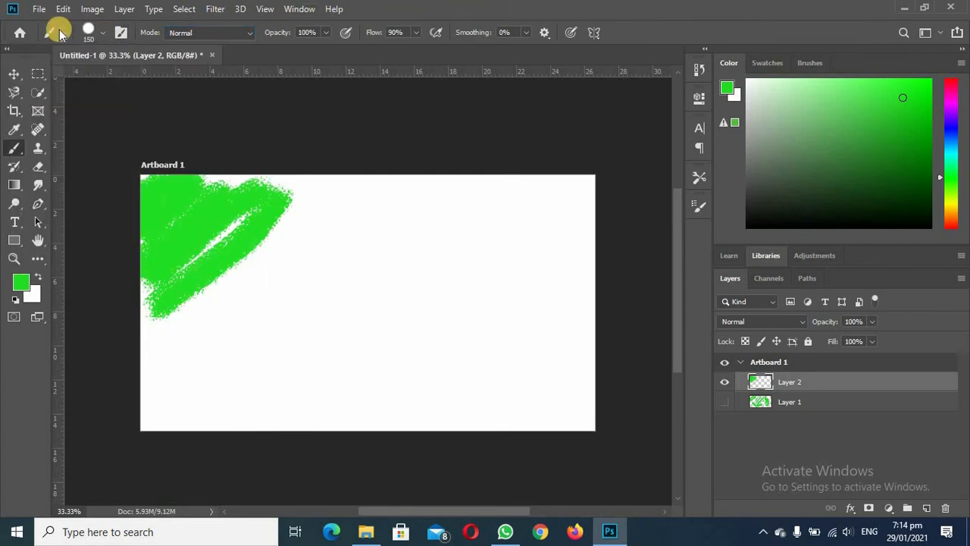
# - Paint two diagonal green strokes beside the pastel area, the first in Normal mode and the second in Dissolve mode
pyautogui.click(245, 33)
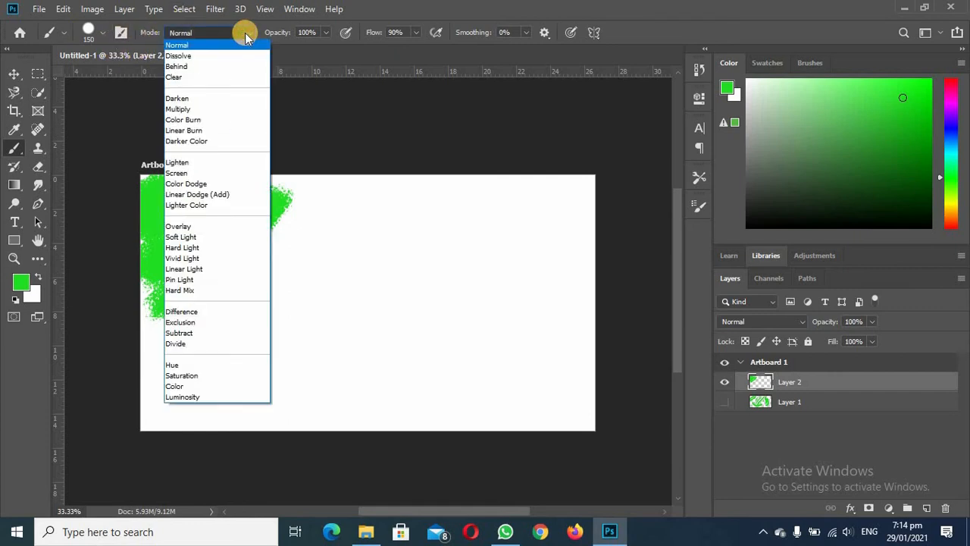
pyautogui.click(178, 44)
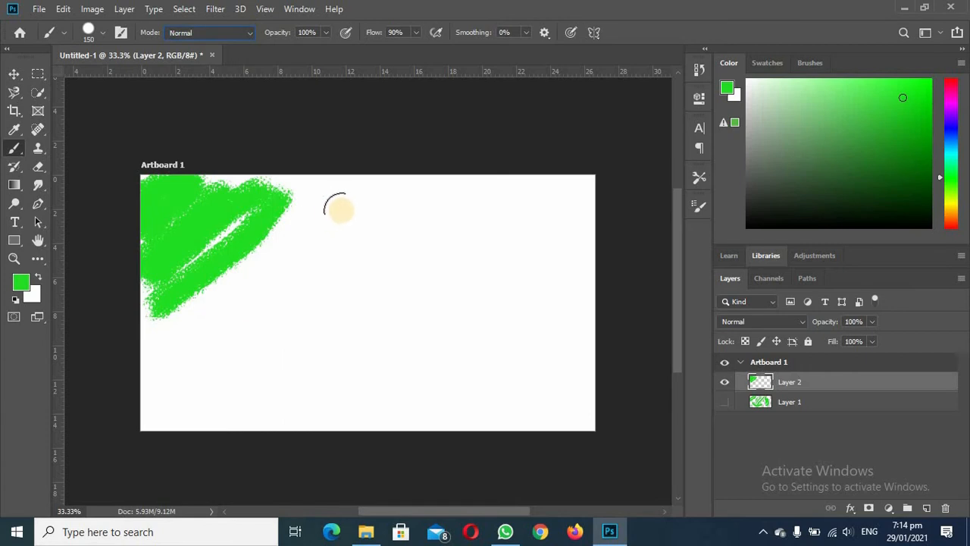
pyautogui.moveTo(339, 210); pyautogui.dragTo(245, 353)
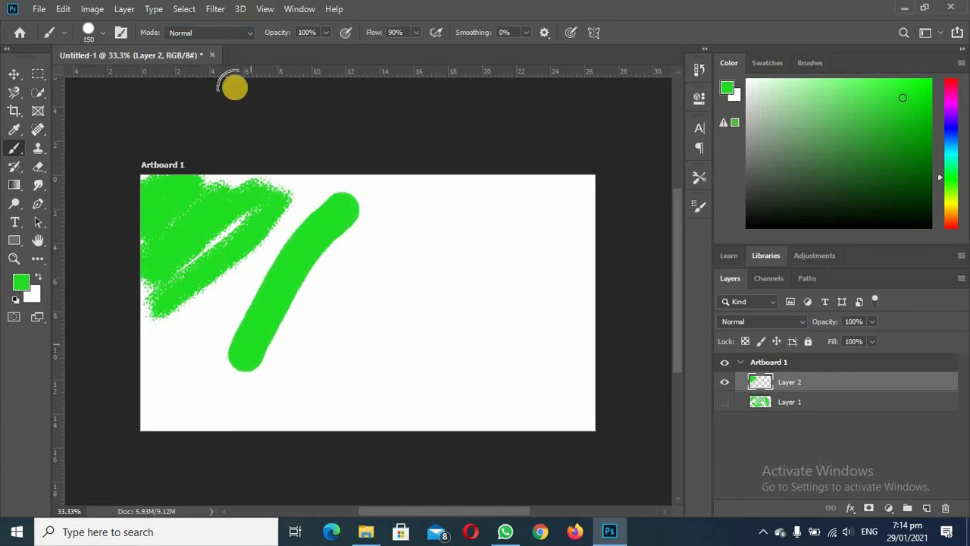
pyautogui.click(251, 34)
pyautogui.click(196, 55)
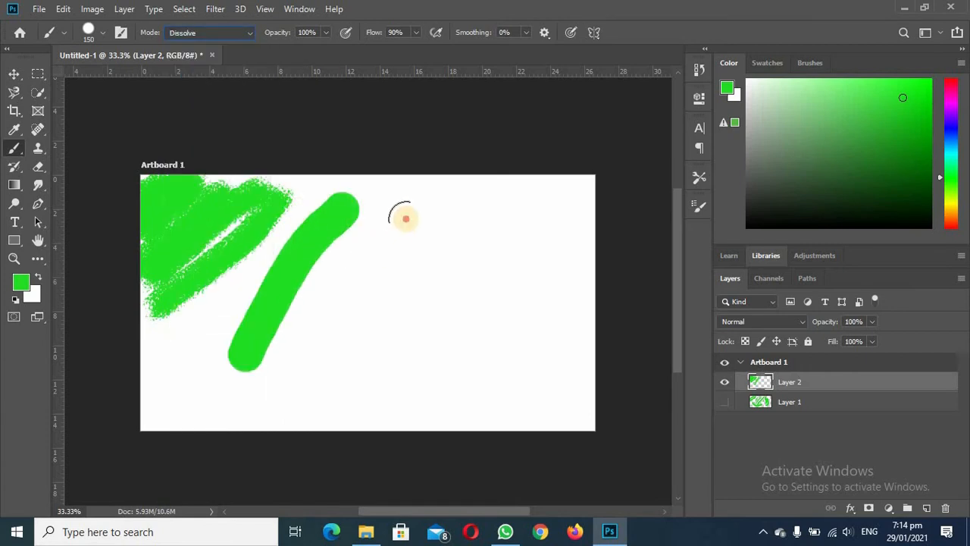
pyautogui.moveTo(404, 217)
pyautogui.mouseDown()
pyautogui.moveTo(316, 352)
pyautogui.moveTo(312, 375)
pyautogui.mouseUp()
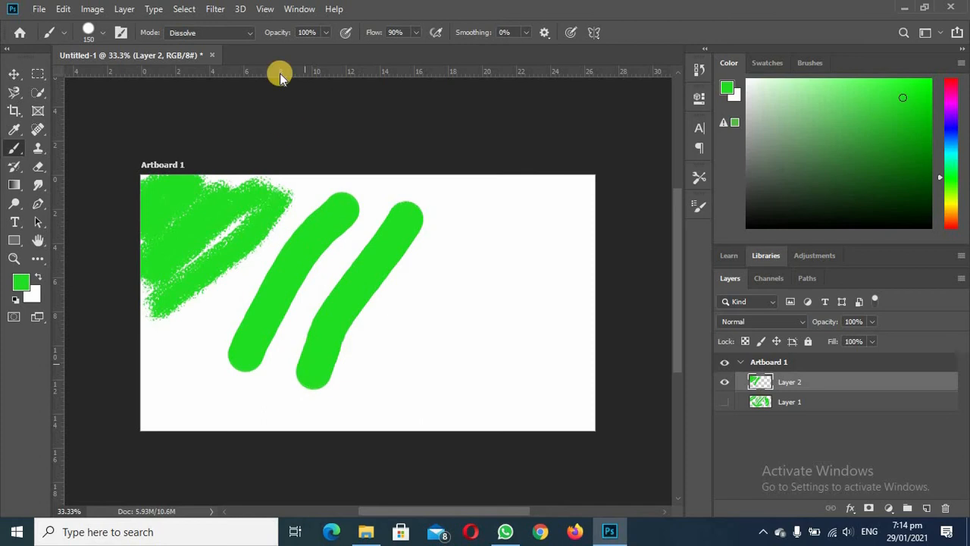
# - Set the brush mode to Behind and the foreground colour to blue 3023de, and paint three diagonal strokes crossing the green ones
pyautogui.click(250, 33)
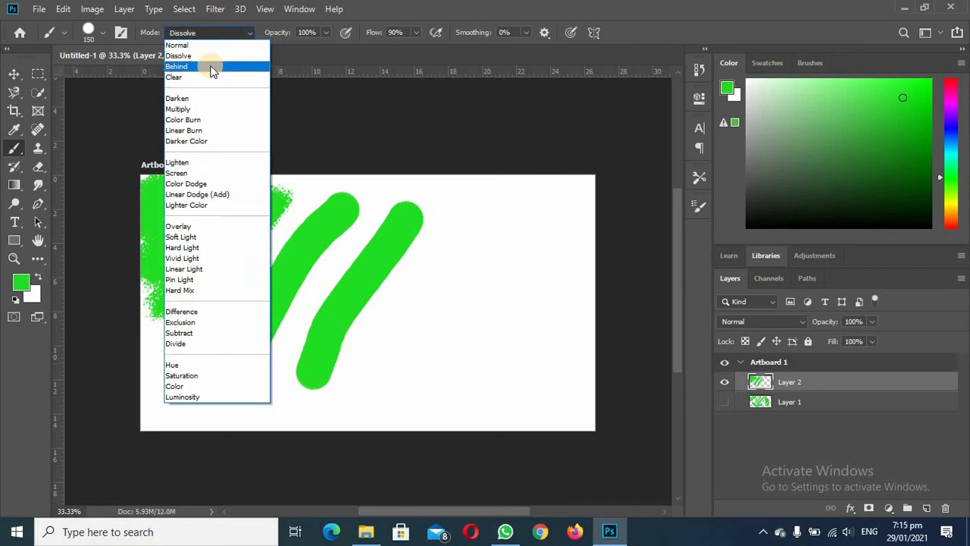
pyautogui.click(190, 68)
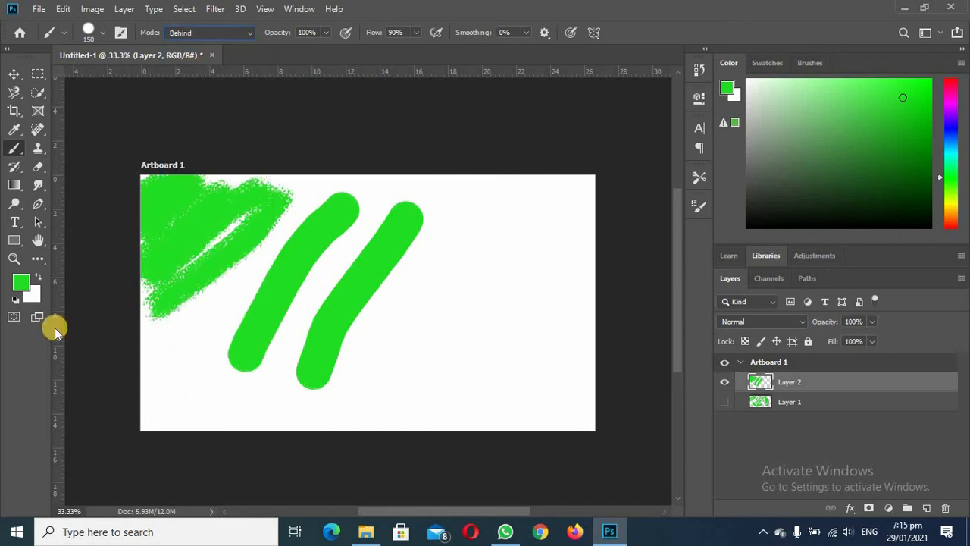
pyautogui.click(23, 281)
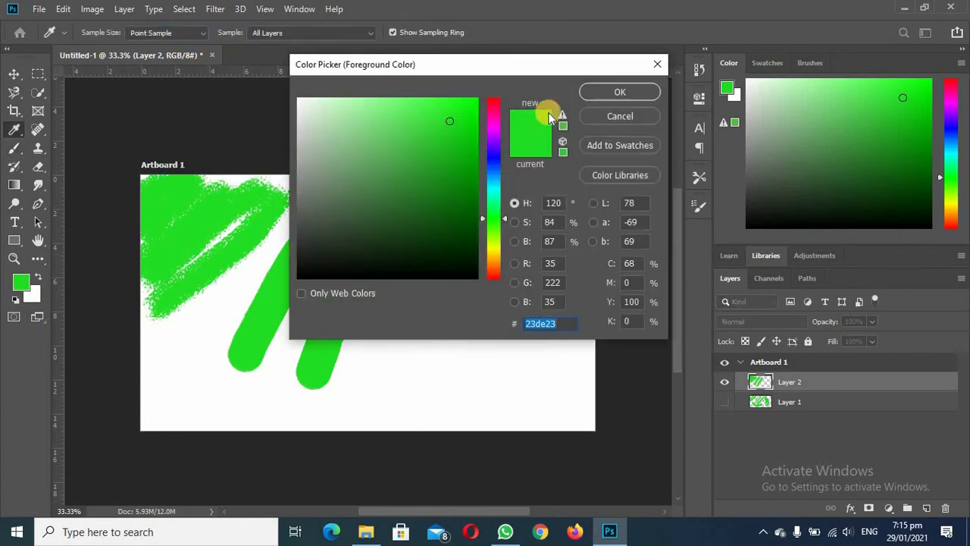
pyautogui.click(496, 156)
pyautogui.click(602, 92)
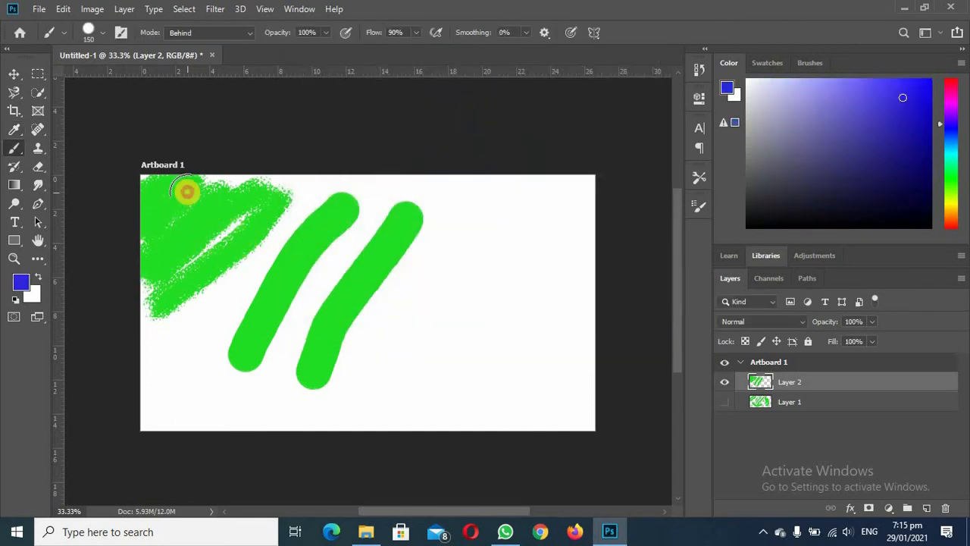
pyautogui.moveTo(188, 192)
pyautogui.mouseDown()
pyautogui.moveTo(302, 264)
pyautogui.moveTo(409, 313)
pyautogui.mouseUp()
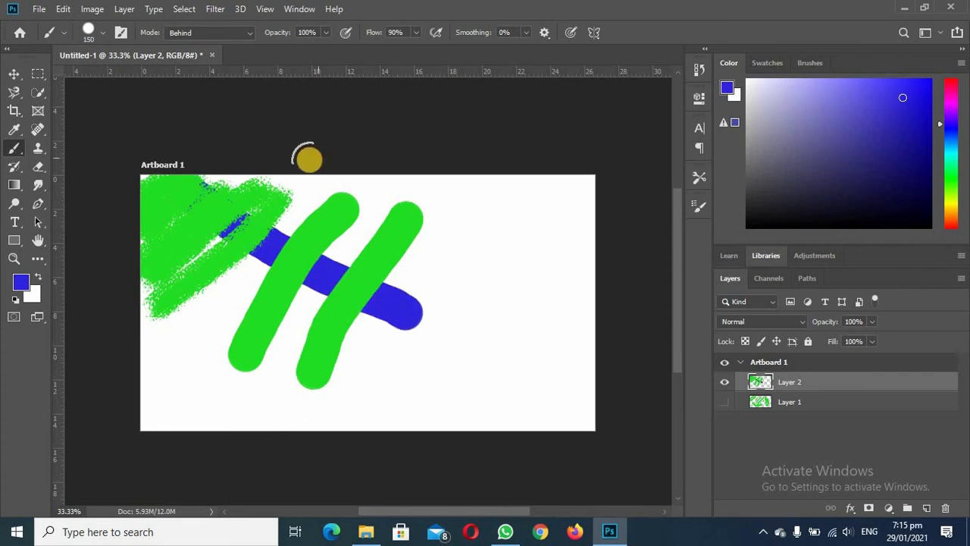
pyautogui.moveTo(300, 163)
pyautogui.mouseDown()
pyautogui.moveTo(292, 169)
pyautogui.moveTo(340, 208)
pyautogui.moveTo(500, 281)
pyautogui.mouseUp()
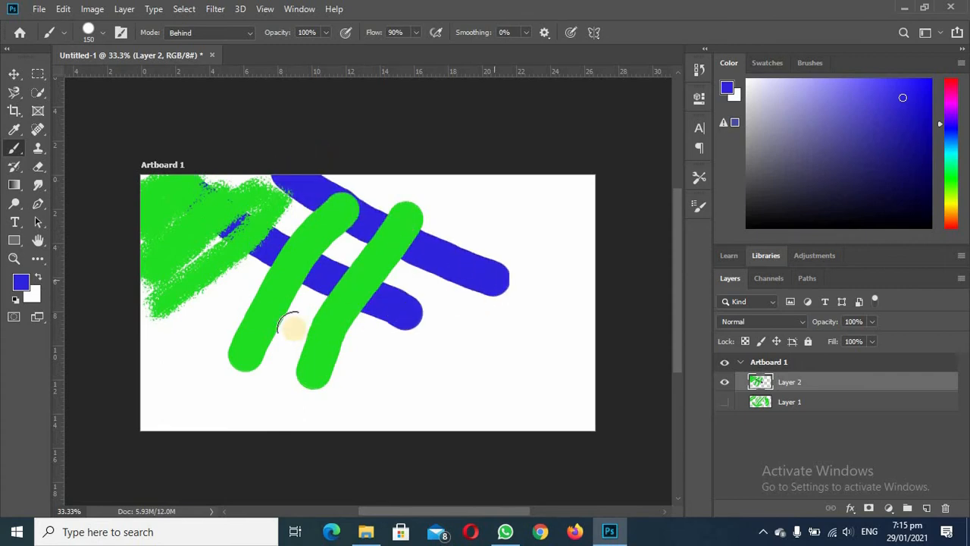
pyautogui.moveTo(151, 289); pyautogui.dragTo(429, 401)
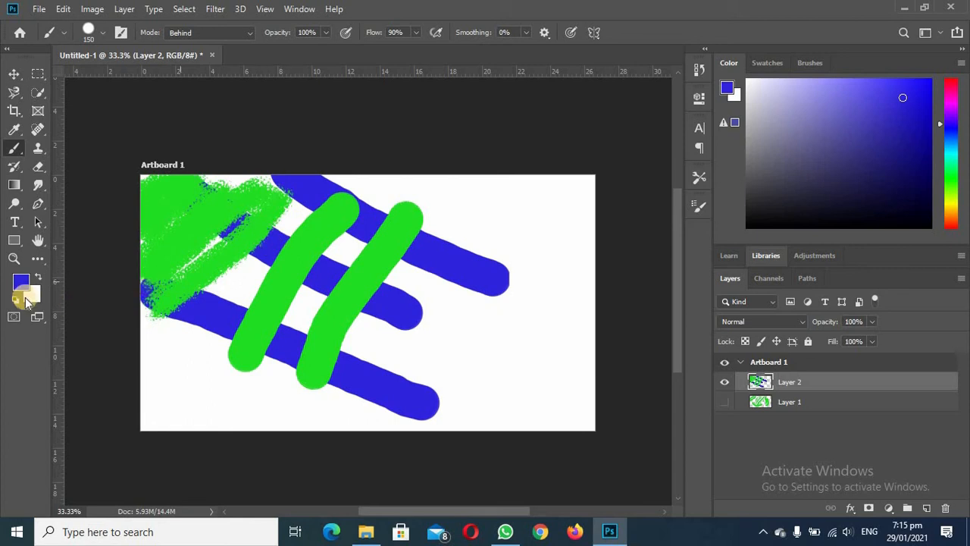
# - Erase horizontal bands across the green and blue strokes with the brush in Clear mode, and return the mode to Normal
pyautogui.click(250, 34)
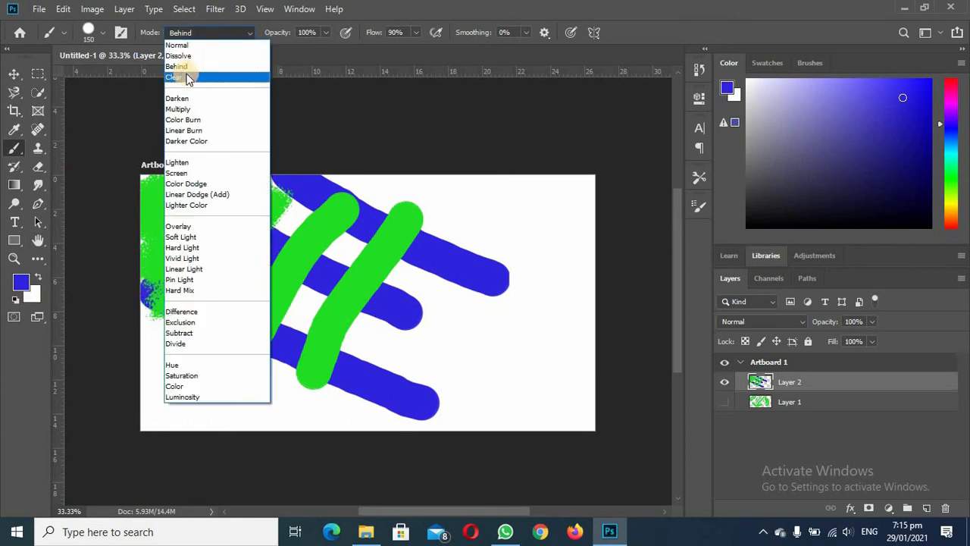
pyautogui.click(189, 72)
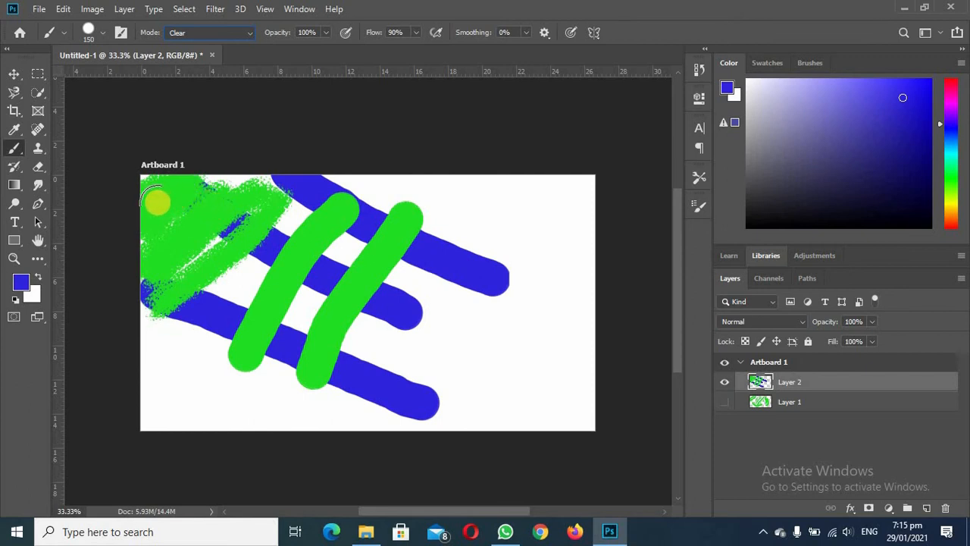
pyautogui.moveTo(150, 203)
pyautogui.mouseDown()
pyautogui.moveTo(201, 212)
pyautogui.moveTo(357, 206)
pyautogui.moveTo(421, 216)
pyautogui.moveTo(437, 241)
pyautogui.moveTo(433, 263)
pyautogui.moveTo(386, 274)
pyautogui.moveTo(158, 280)
pyautogui.moveTo(140, 319)
pyautogui.moveTo(148, 344)
pyautogui.moveTo(404, 338)
pyautogui.moveTo(473, 360)
pyautogui.moveTo(445, 401)
pyautogui.moveTo(248, 406)
pyautogui.mouseUp()
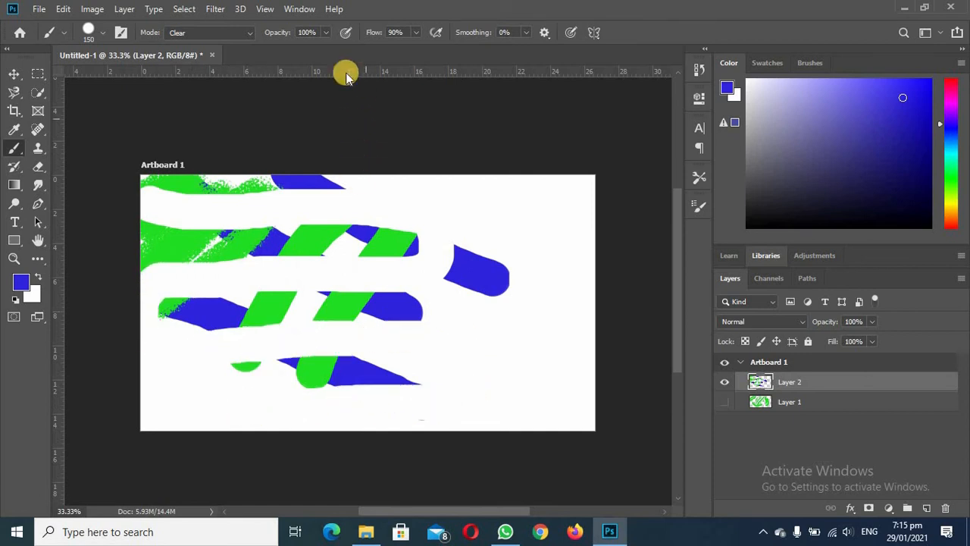
pyautogui.click(249, 34)
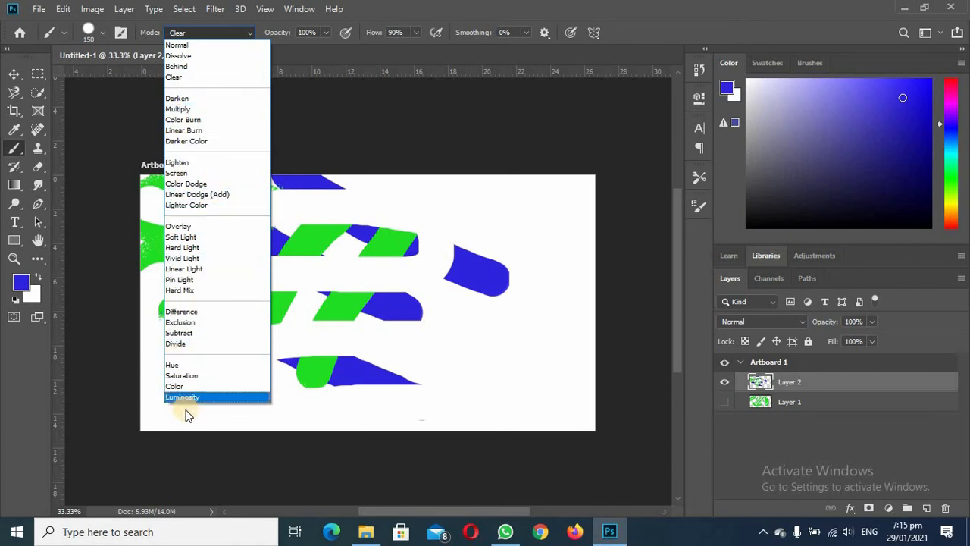
pyautogui.click(191, 45)
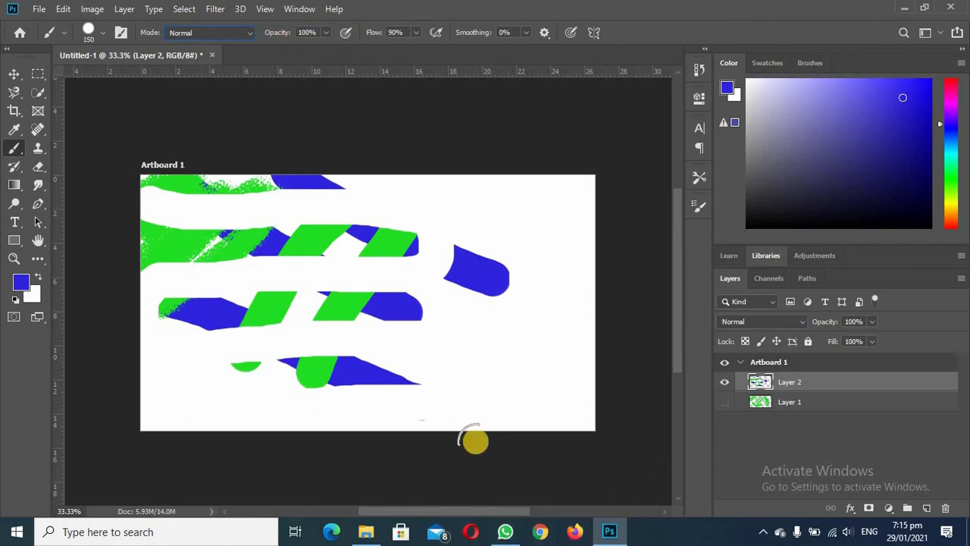
# - Hide Layer 2, add a new layer above it and paint a vertical blue stroke near the artboard's left edge
pyautogui.click(725, 384)
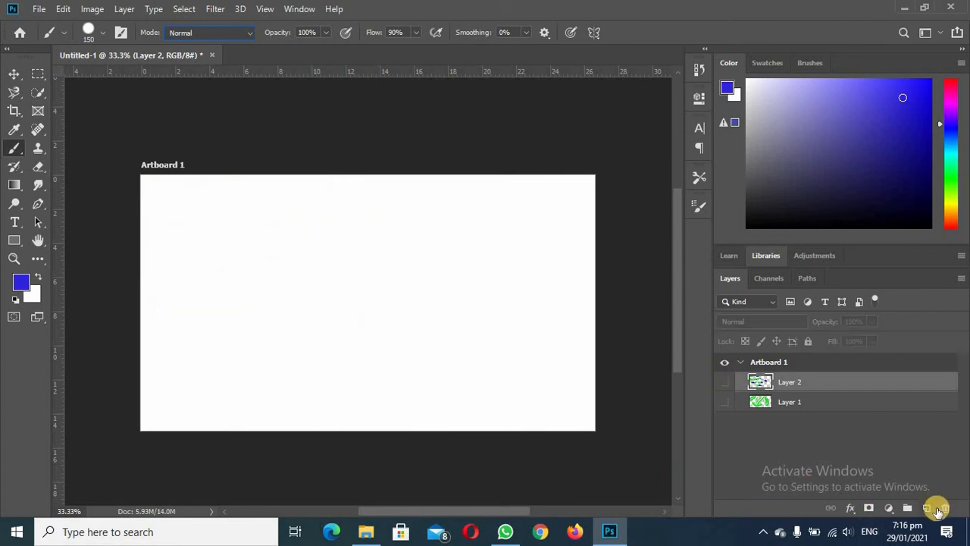
pyautogui.click(928, 510)
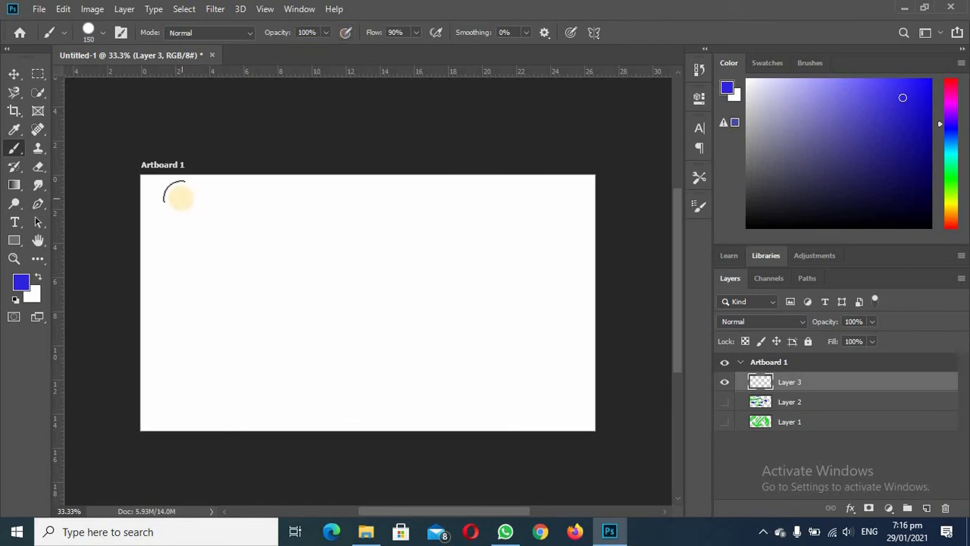
pyautogui.moveTo(179, 196); pyautogui.dragTo(177, 391)
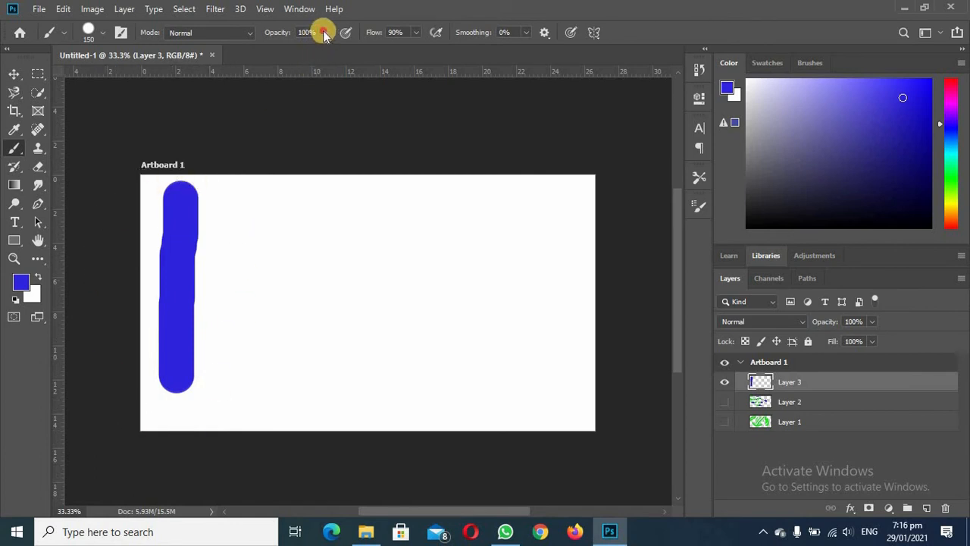
# - Paint three more downward strokes, one after another to the right, at brush opacities of 55%, 28% and 13%
pyautogui.click(297, 50)
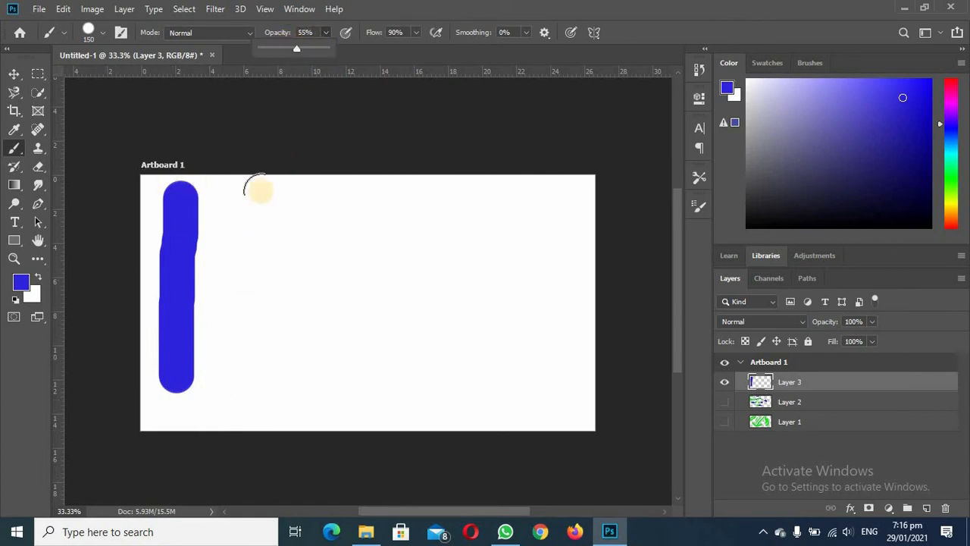
pyautogui.moveTo(240, 194)
pyautogui.mouseDown()
pyautogui.moveTo(238, 314)
pyautogui.moveTo(251, 367)
pyautogui.mouseUp()
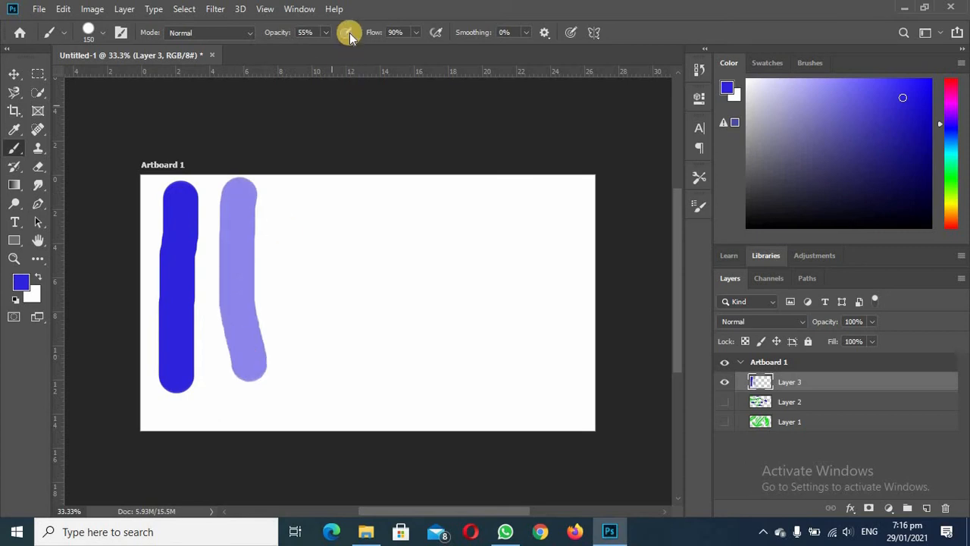
pyautogui.click(327, 31)
pyautogui.click(309, 50)
pyautogui.moveTo(303, 191)
pyautogui.mouseDown()
pyautogui.moveTo(309, 275)
pyautogui.moveTo(338, 367)
pyautogui.mouseUp()
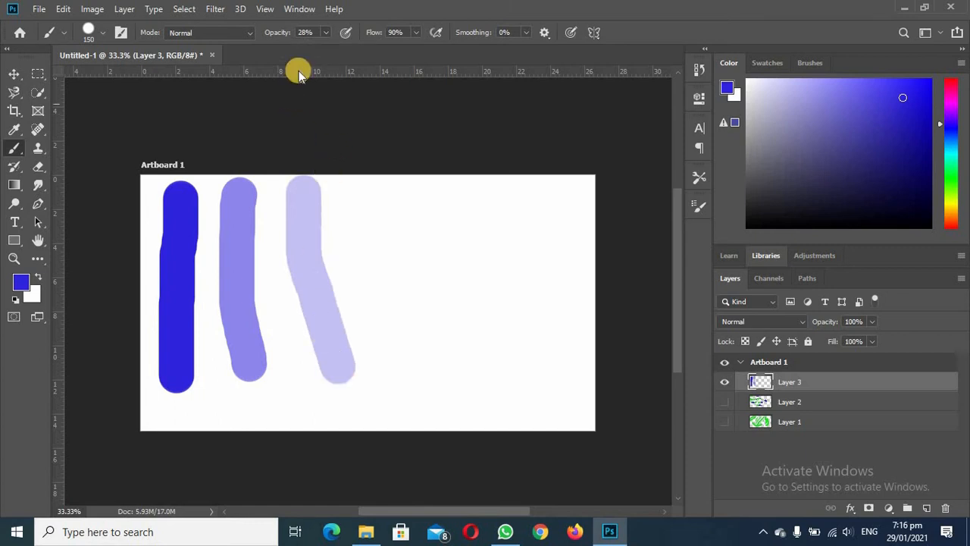
pyautogui.click(326, 31)
pyautogui.moveTo(310, 48); pyautogui.dragTo(315, 49)
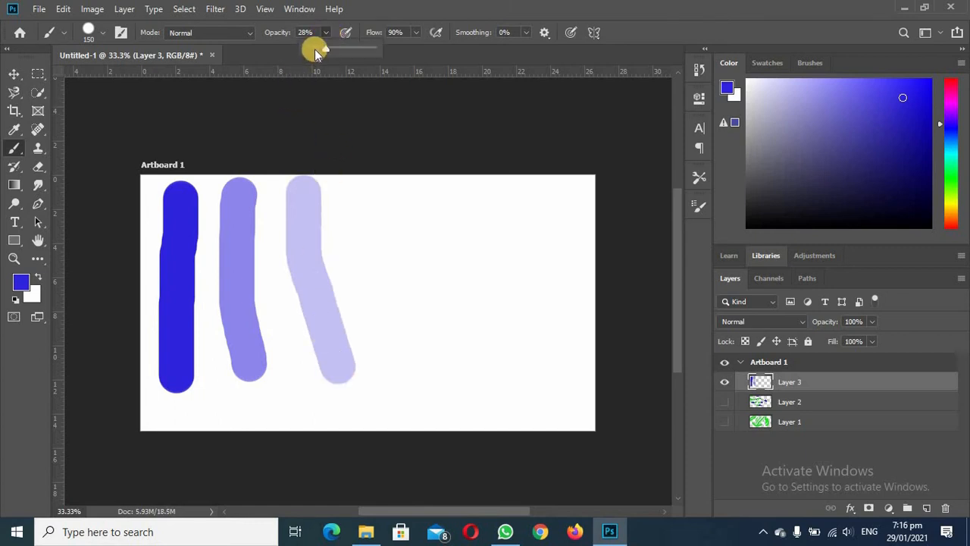
pyautogui.moveTo(371, 198); pyautogui.dragTo(423, 364)
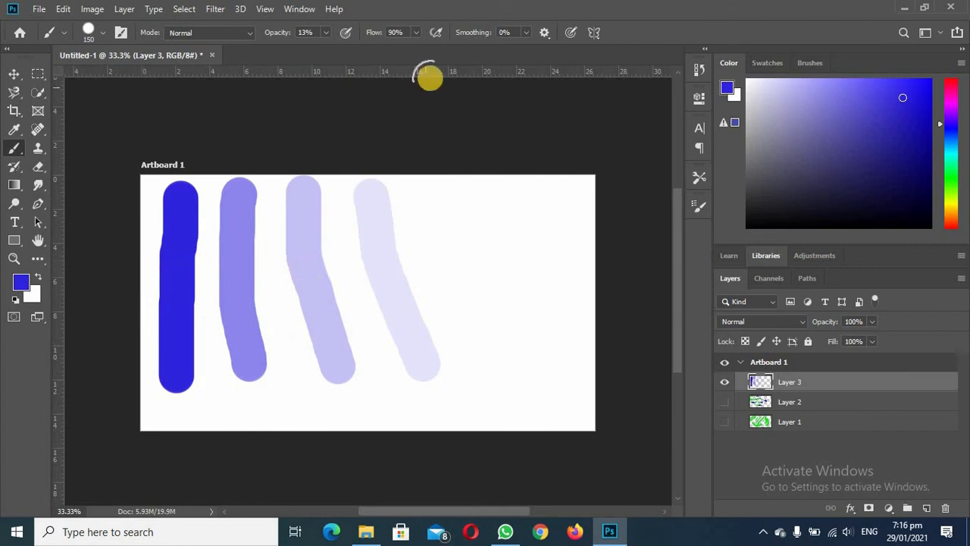
# - Paint two winding strokes on the right part of the artboard, one at 100% flow and the other at 42% flow
pyautogui.click(416, 33)
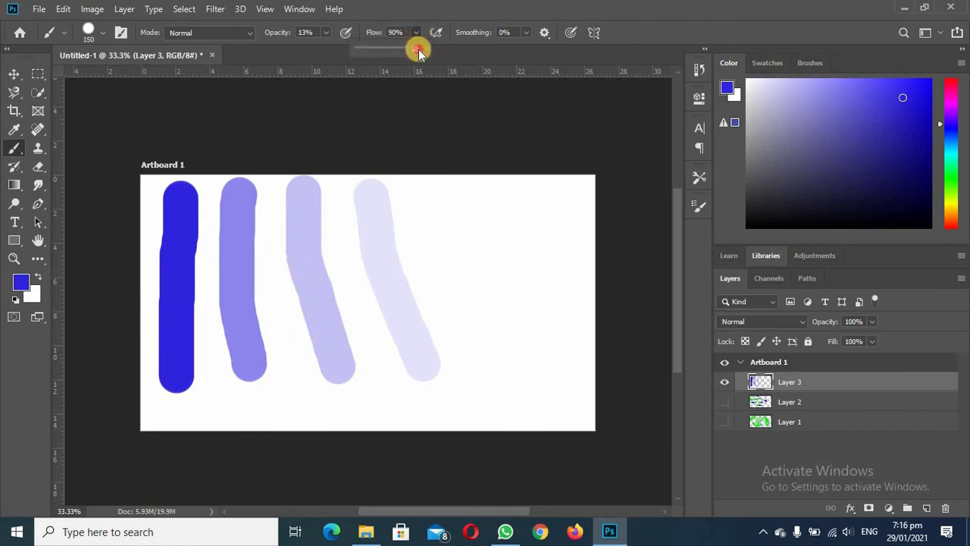
pyautogui.moveTo(433, 210)
pyautogui.mouseDown()
pyautogui.moveTo(453, 261)
pyautogui.moveTo(534, 333)
pyautogui.mouseUp()
pyautogui.click(416, 33)
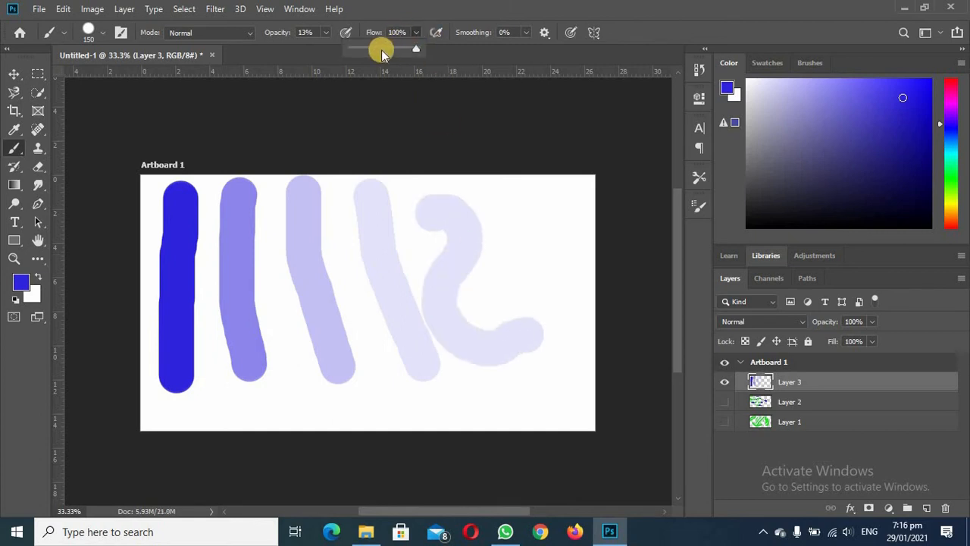
pyautogui.click(381, 49)
pyautogui.moveTo(464, 184)
pyautogui.mouseDown()
pyautogui.moveTo(511, 182)
pyautogui.moveTo(529, 204)
pyautogui.moveTo(539, 270)
pyautogui.moveTo(565, 314)
pyautogui.moveTo(530, 393)
pyautogui.moveTo(485, 398)
pyautogui.mouseUp()
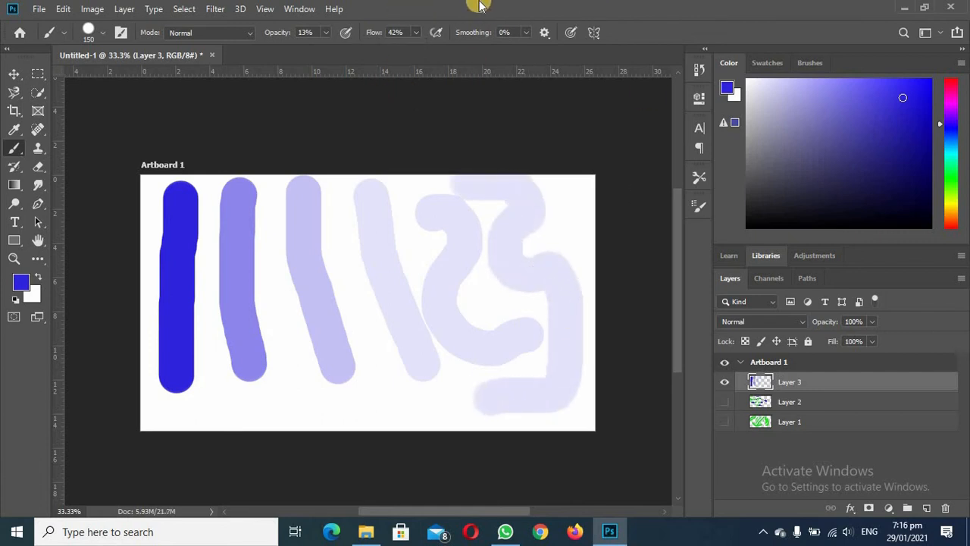
# - Set the brush smoothing to 78%, paint a vertical stroke across the faint strokes, and leave the foreground colour as it is
pyautogui.click(528, 32)
pyautogui.moveTo(527, 47); pyautogui.dragTo(579, 53)
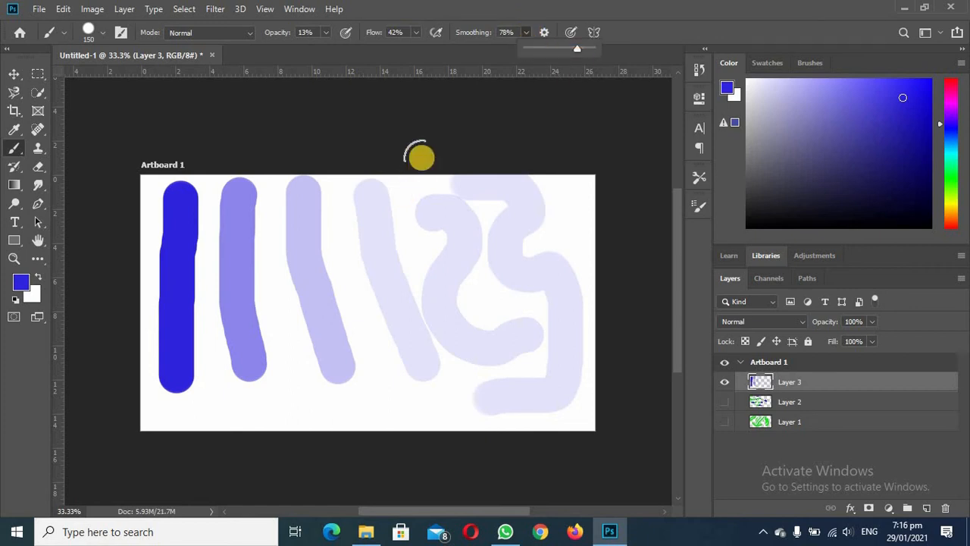
pyautogui.moveTo(418, 154); pyautogui.dragTo(413, 353)
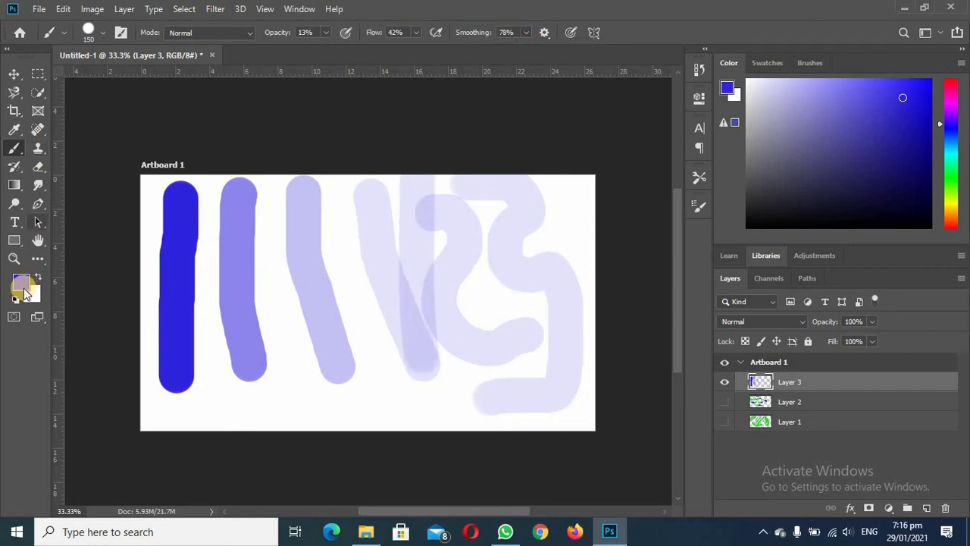
pyautogui.click(22, 288)
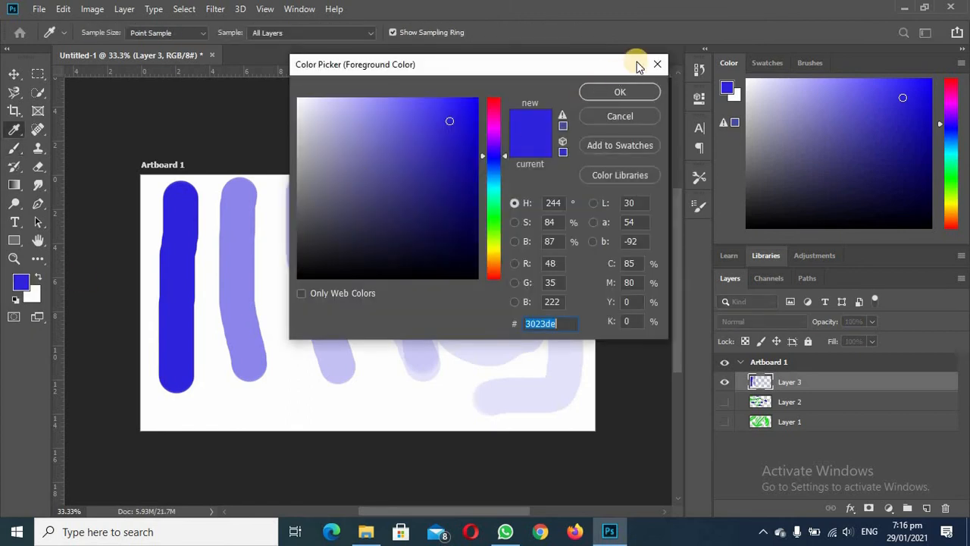
pyautogui.click(662, 67)
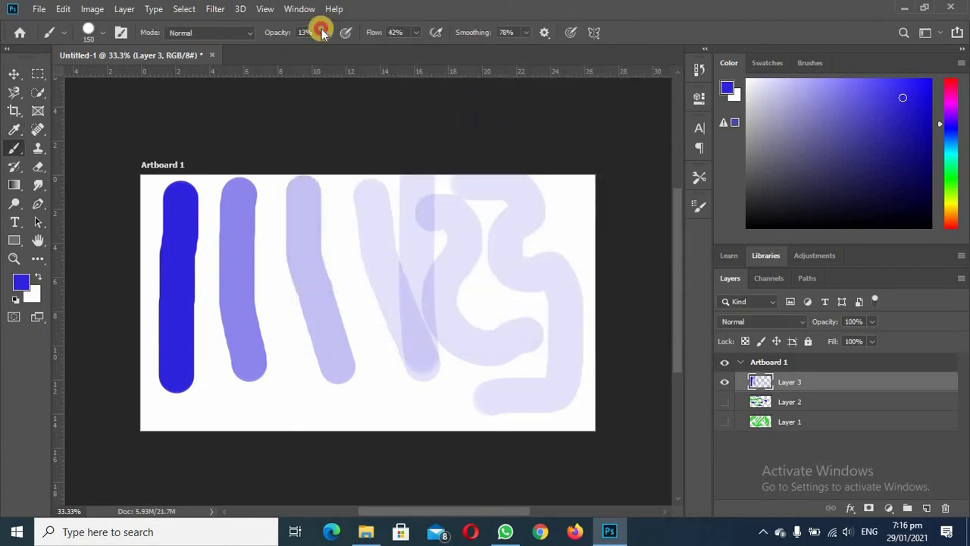
# - Set the brush opacity to 100% and smoothing to 23%, and paint a looping blue stroke from the first vertical stroke across its neighbours
pyautogui.moveTo(323, 51); pyautogui.dragTo(394, 59)
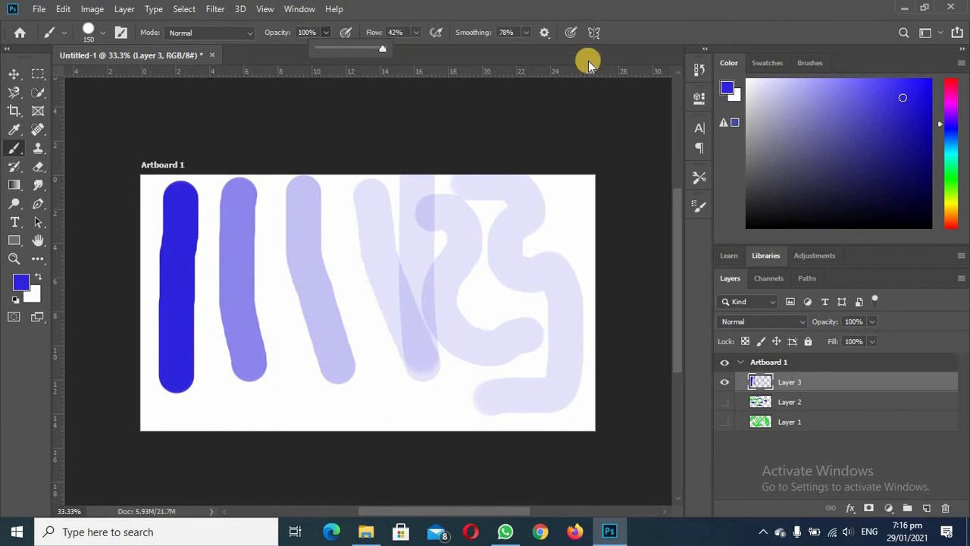
pyautogui.click(524, 33)
pyautogui.click(492, 48)
pyautogui.click(190, 217)
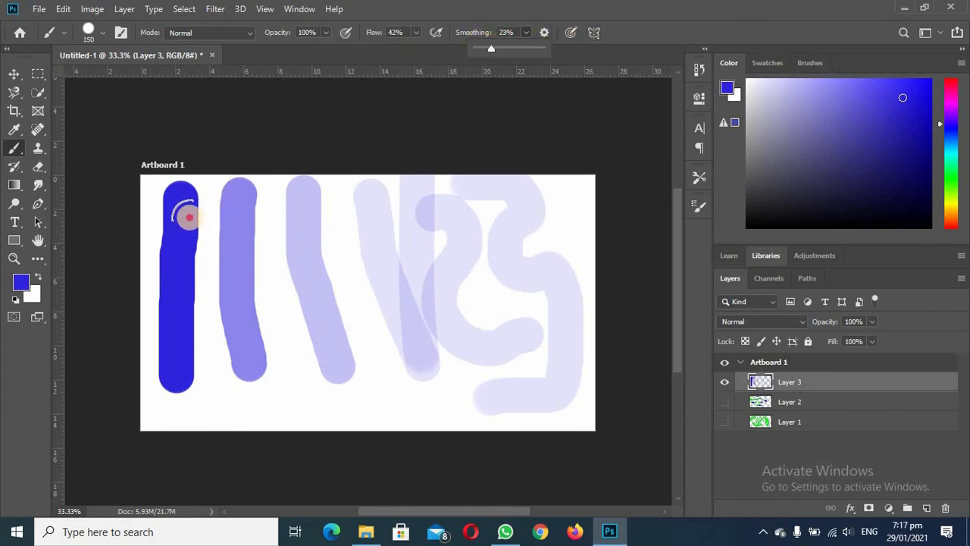
pyautogui.moveTo(190, 218)
pyautogui.mouseDown()
pyautogui.moveTo(342, 242)
pyautogui.moveTo(355, 280)
pyautogui.moveTo(303, 297)
pyautogui.moveTo(200, 279)
pyautogui.moveTo(196, 335)
pyautogui.moveTo(311, 369)
pyautogui.moveTo(386, 368)
pyautogui.mouseUp()
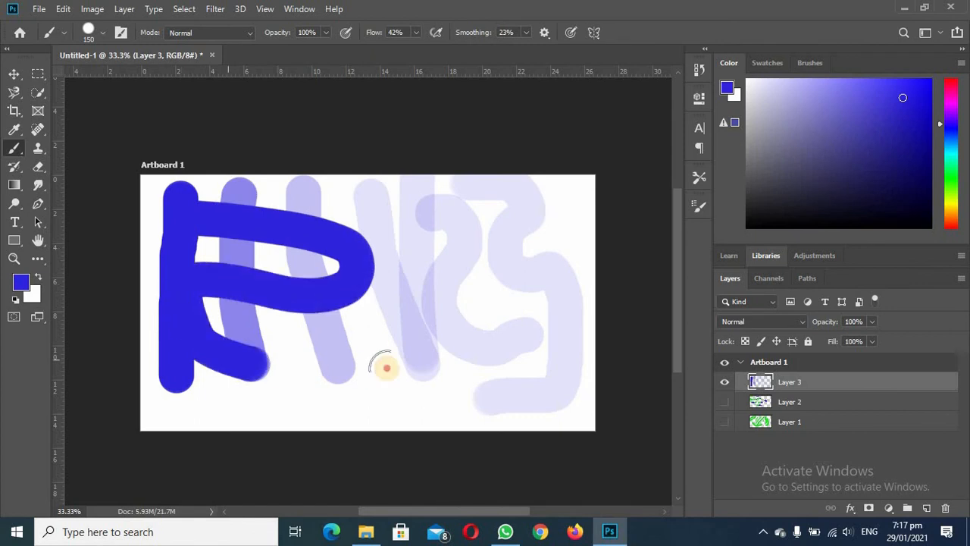
# - Set the brush smoothing to 100% and paint a winding blue stroke over the right half of the artboard
pyautogui.click(524, 35)
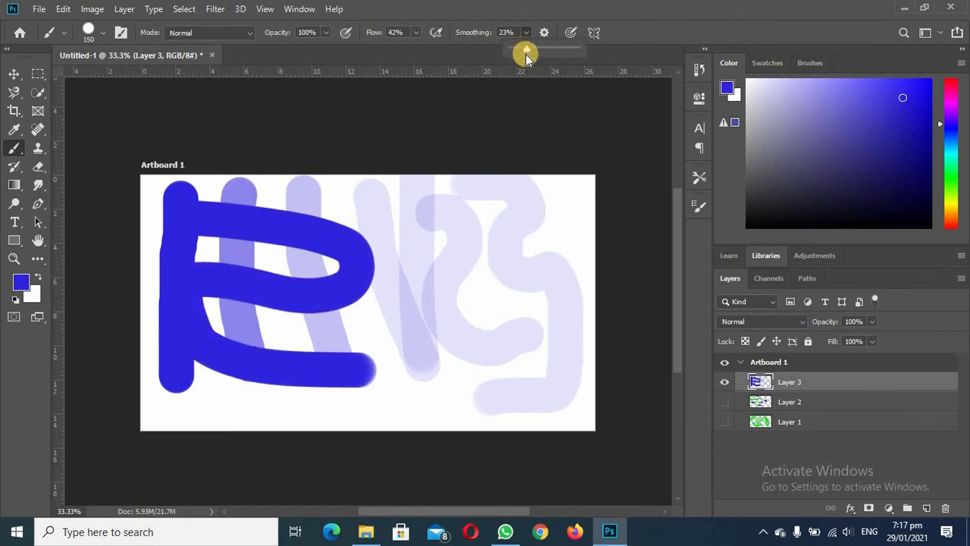
pyautogui.moveTo(527, 53); pyautogui.dragTo(596, 47)
pyautogui.moveTo(345, 185)
pyautogui.mouseDown()
pyautogui.moveTo(357, 184)
pyautogui.moveTo(427, 289)
pyautogui.moveTo(503, 346)
pyautogui.moveTo(494, 187)
pyautogui.moveTo(552, 376)
pyautogui.moveTo(557, 345)
pyautogui.mouseUp()
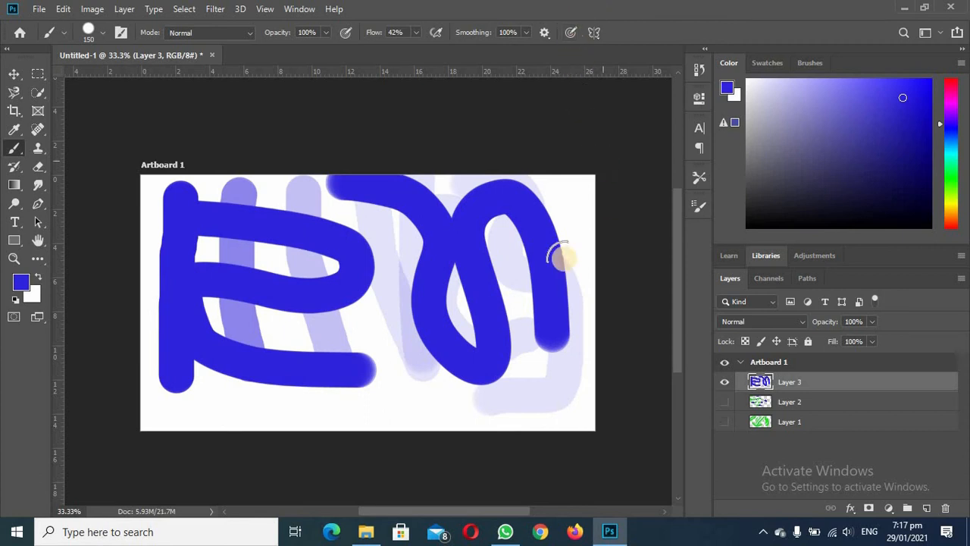
# - Open the Brush Settings panel and dock it in the same group as Color, Swatches and Brushes
pyautogui.click(123, 33)
pyautogui.click(121, 31)
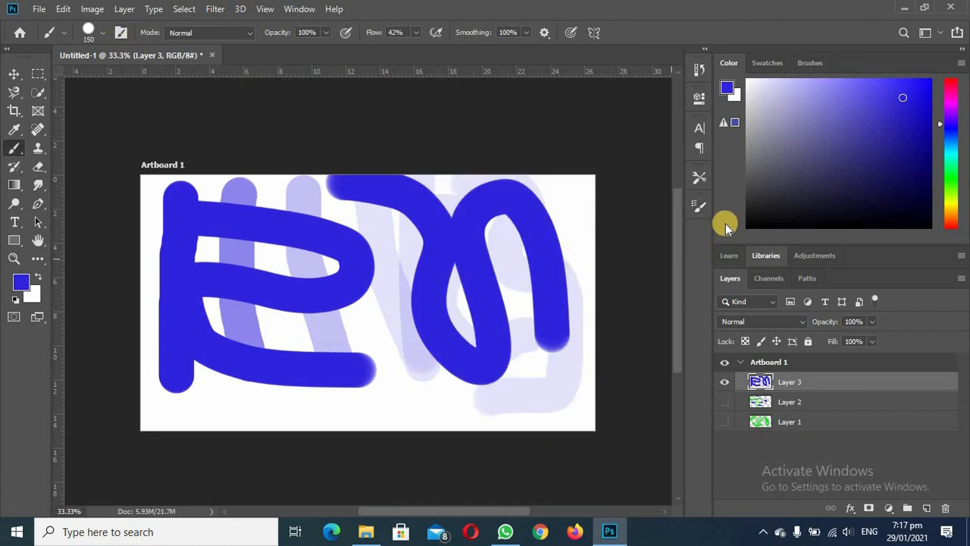
pyautogui.click(699, 205)
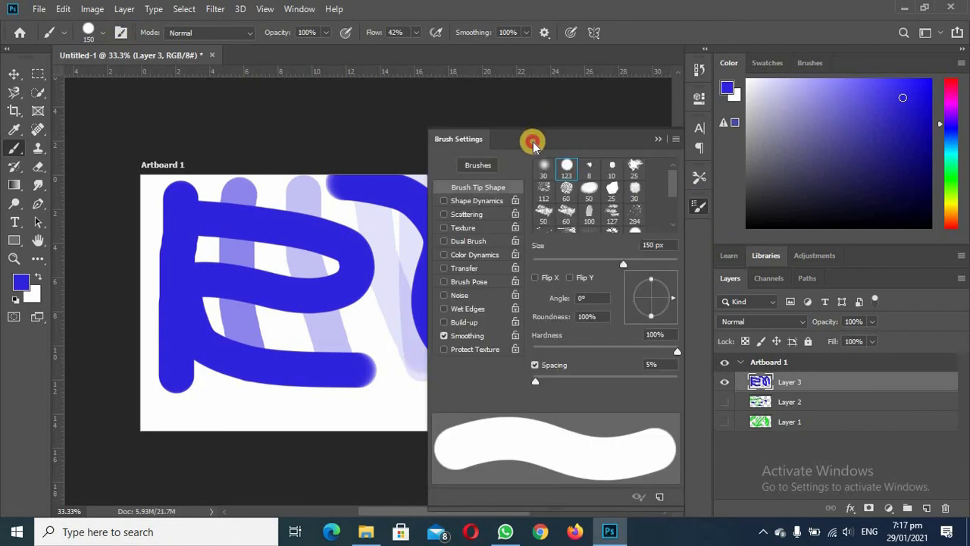
pyautogui.moveTo(533, 142)
pyautogui.mouseDown()
pyautogui.moveTo(613, 147)
pyautogui.moveTo(787, 92)
pyautogui.moveTo(823, 67)
pyautogui.mouseUp()
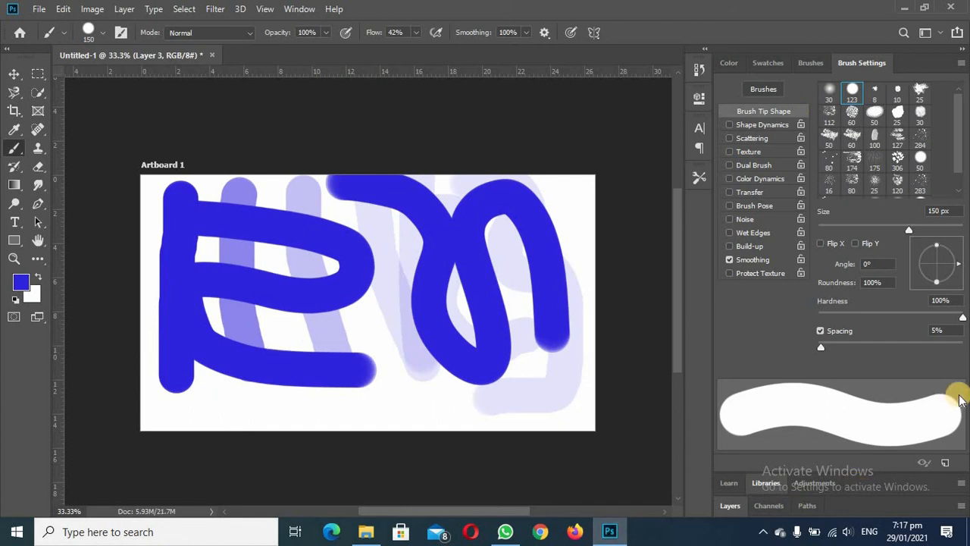
# - Hide Layer 3 and add a new empty layer above it
pyautogui.click(730, 506)
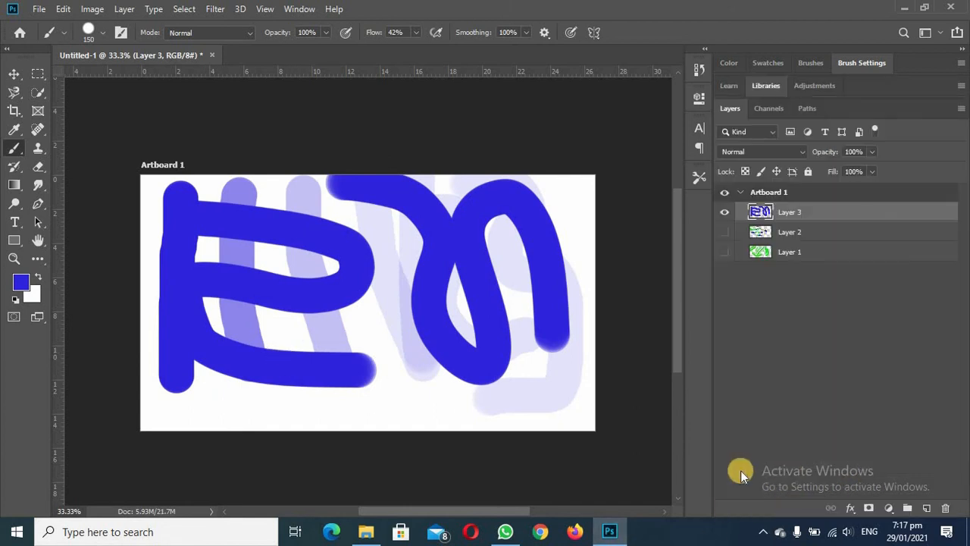
pyautogui.click(724, 212)
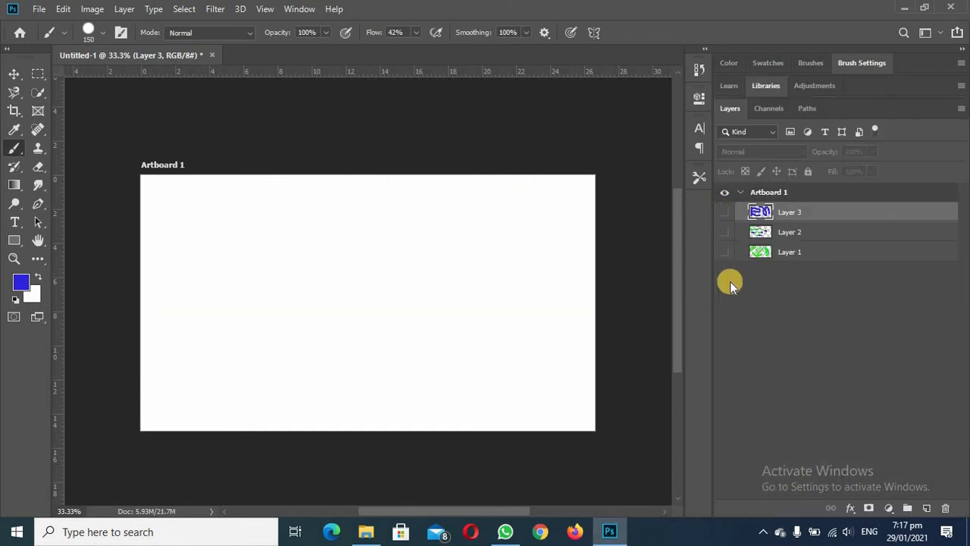
pyautogui.click(926, 508)
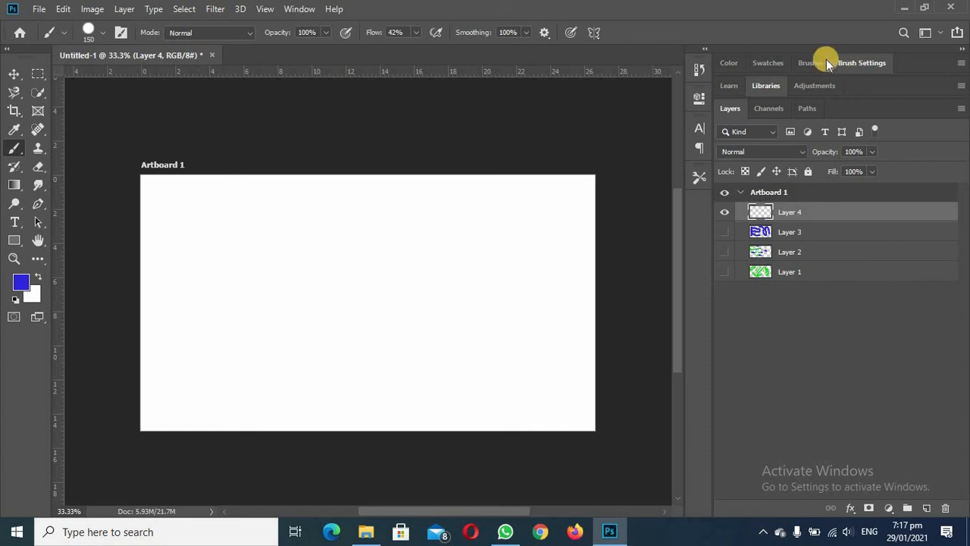
# - In the brush settings, turn off Smoothing, turn on Shape Dynamics, and set the tip size to 120 px with 100% hardness
pyautogui.click(860, 65)
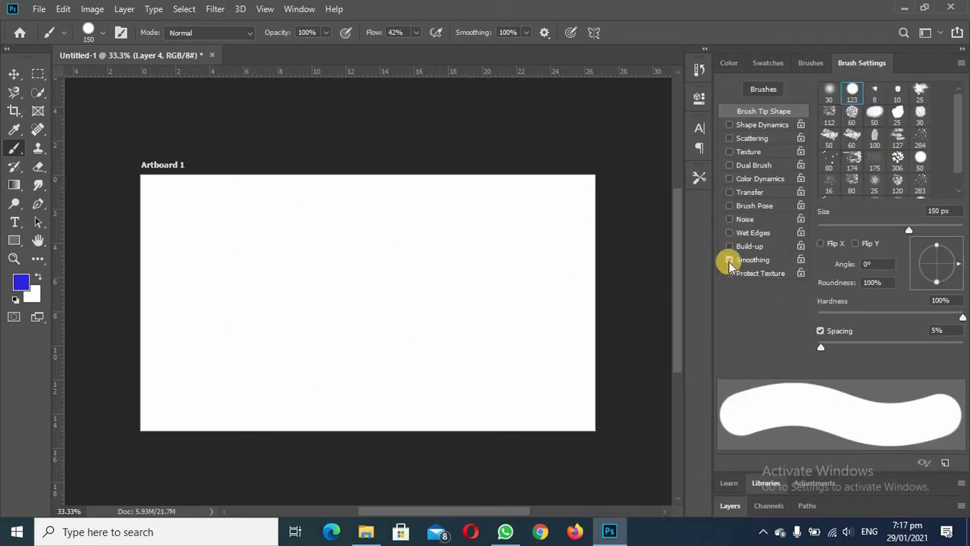
pyautogui.click(729, 261)
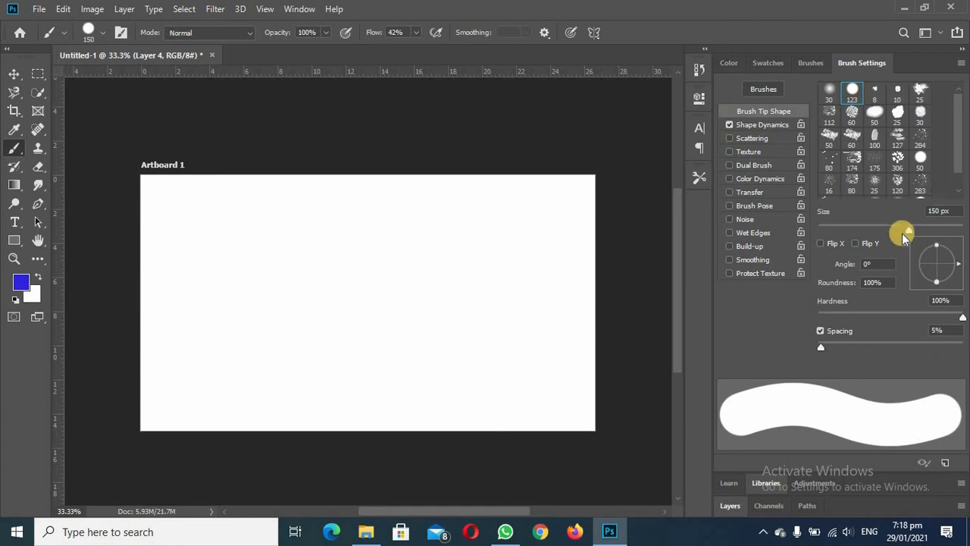
pyautogui.moveTo(903, 232)
pyautogui.mouseDown()
pyautogui.moveTo(866, 232)
pyautogui.moveTo(898, 229)
pyautogui.mouseUp()
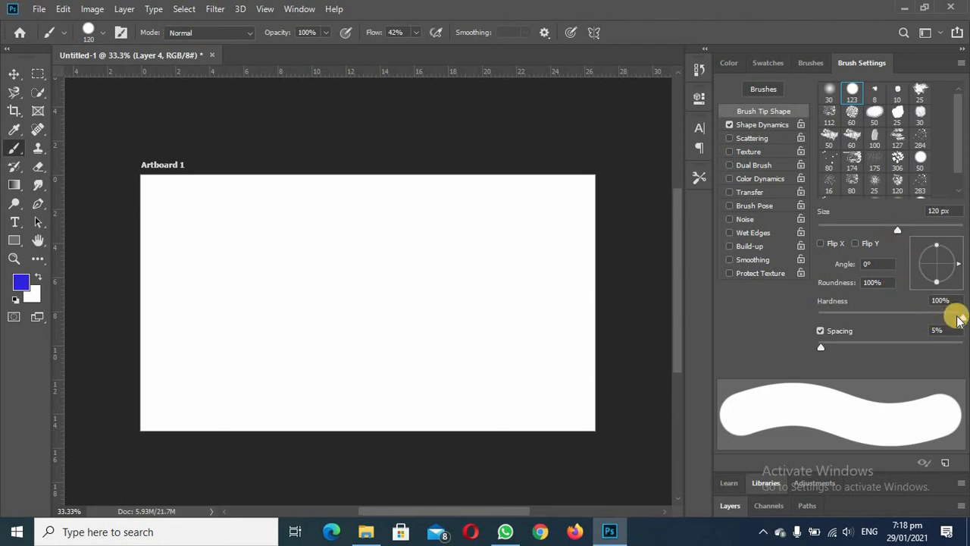
pyautogui.moveTo(957, 318)
pyautogui.mouseDown()
pyautogui.moveTo(853, 311)
pyautogui.moveTo(964, 317)
pyautogui.mouseUp()
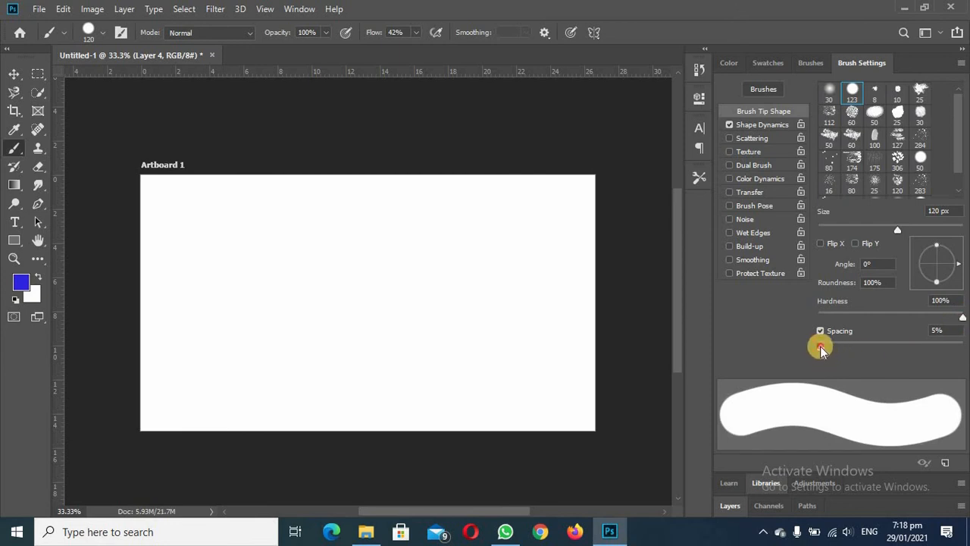
# - Paint three slanting downward strokes from the artboard's left edge rightward, at brush spacings of 76%, 20% and 53%
pyautogui.moveTo(821, 349)
pyautogui.mouseDown()
pyautogui.moveTo(891, 345)
pyautogui.moveTo(798, 350)
pyautogui.moveTo(873, 347)
pyautogui.mouseUp()
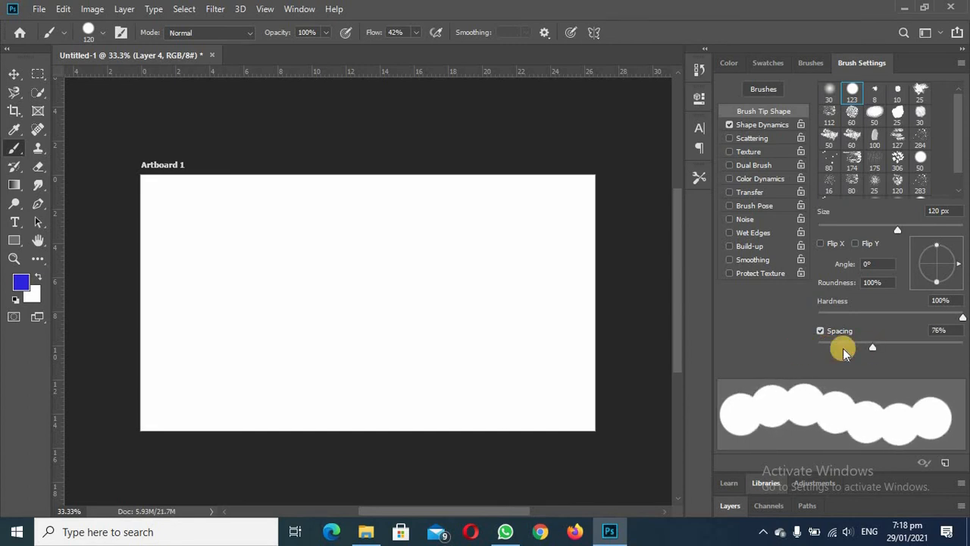
pyautogui.moveTo(163, 187); pyautogui.dragTo(203, 385)
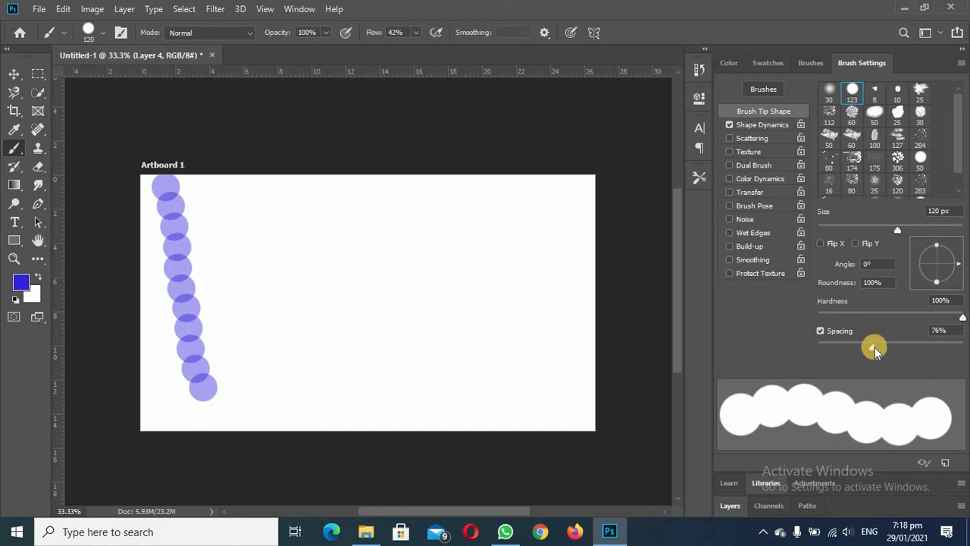
pyautogui.moveTo(870, 347); pyautogui.dragTo(832, 346)
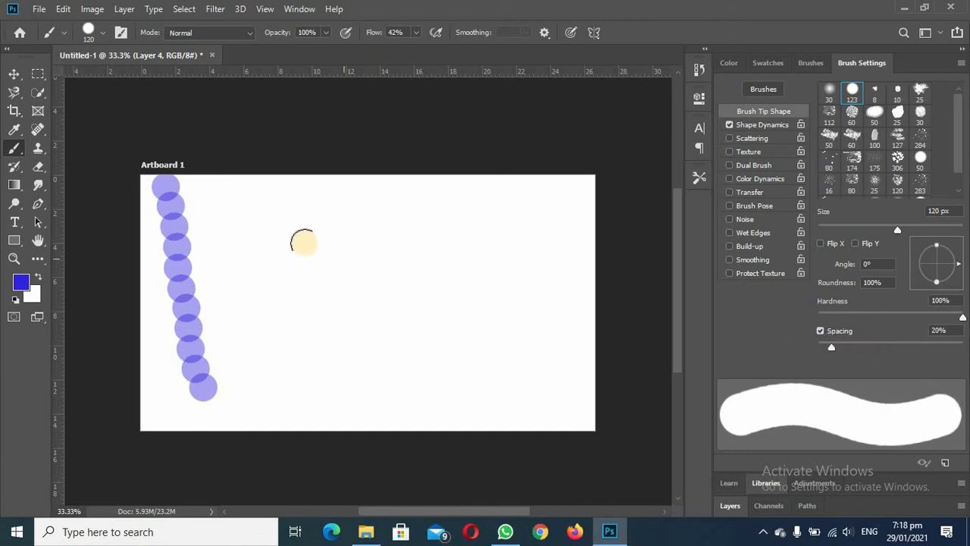
pyautogui.moveTo(217, 185); pyautogui.dragTo(278, 375)
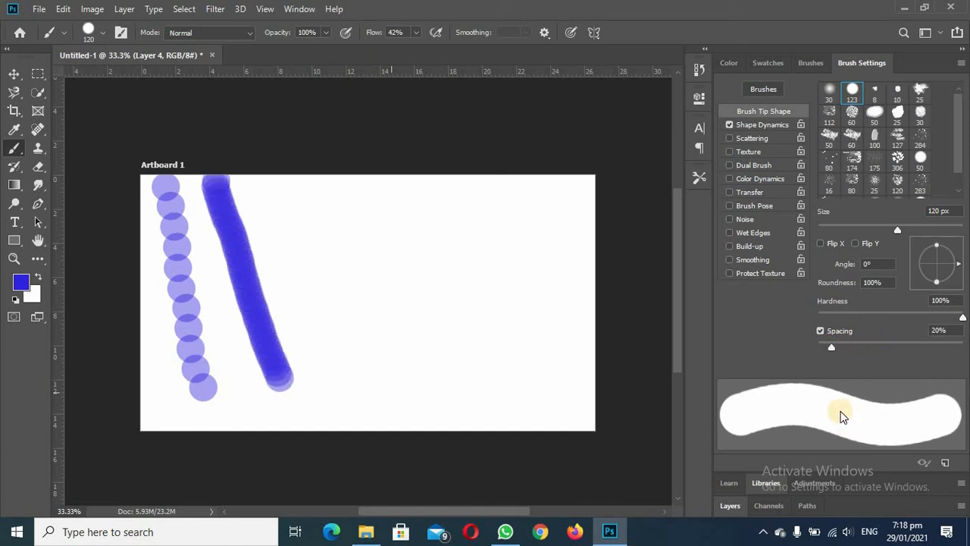
pyautogui.moveTo(834, 345)
pyautogui.mouseDown()
pyautogui.moveTo(866, 340)
pyautogui.moveTo(856, 343)
pyautogui.mouseUp()
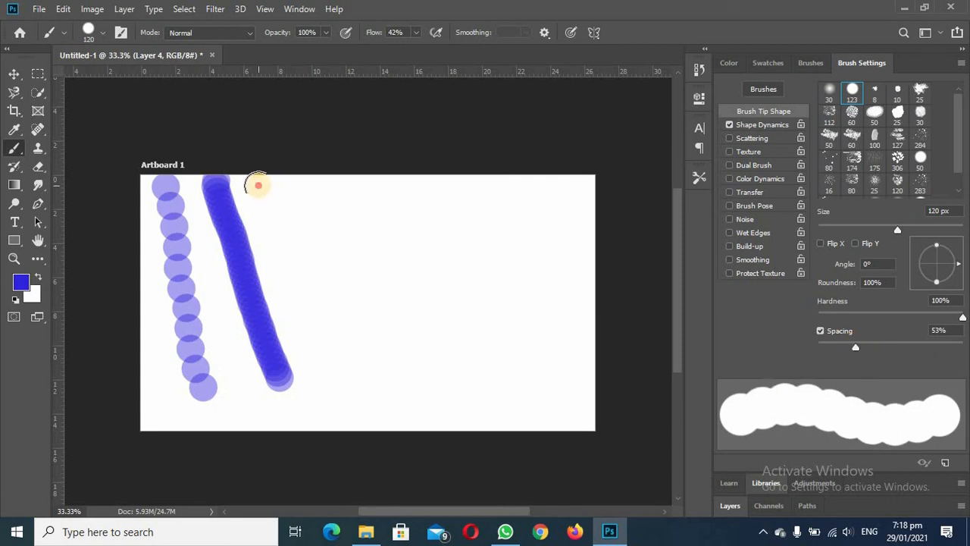
pyautogui.moveTo(257, 184)
pyautogui.mouseDown()
pyautogui.moveTo(292, 291)
pyautogui.moveTo(326, 348)
pyautogui.mouseUp()
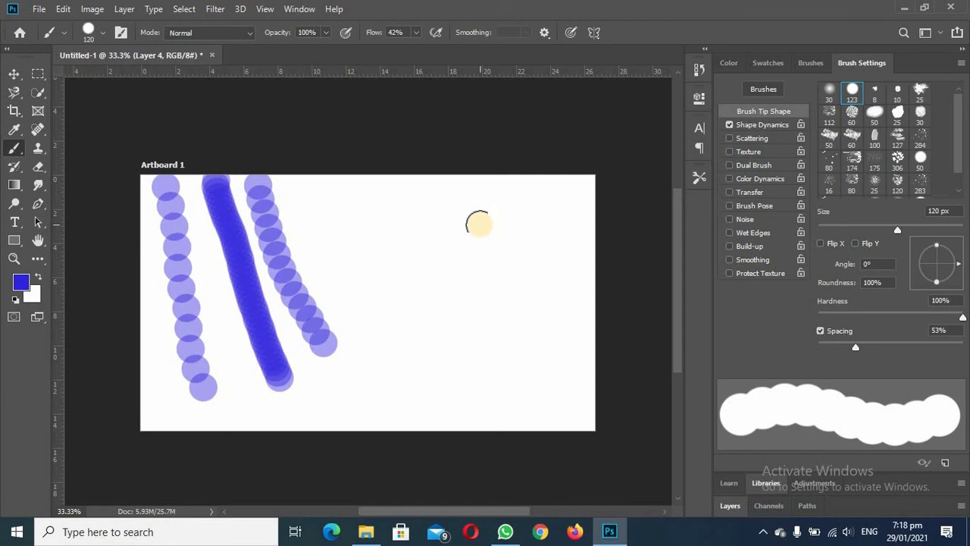
# - Paint a short slanted stroke with the 50 px hard round tip, and another over it at a size of 147 px
pyautogui.moveTo(897, 230)
pyautogui.mouseDown()
pyautogui.moveTo(858, 227)
pyautogui.moveTo(887, 231)
pyautogui.mouseUp()
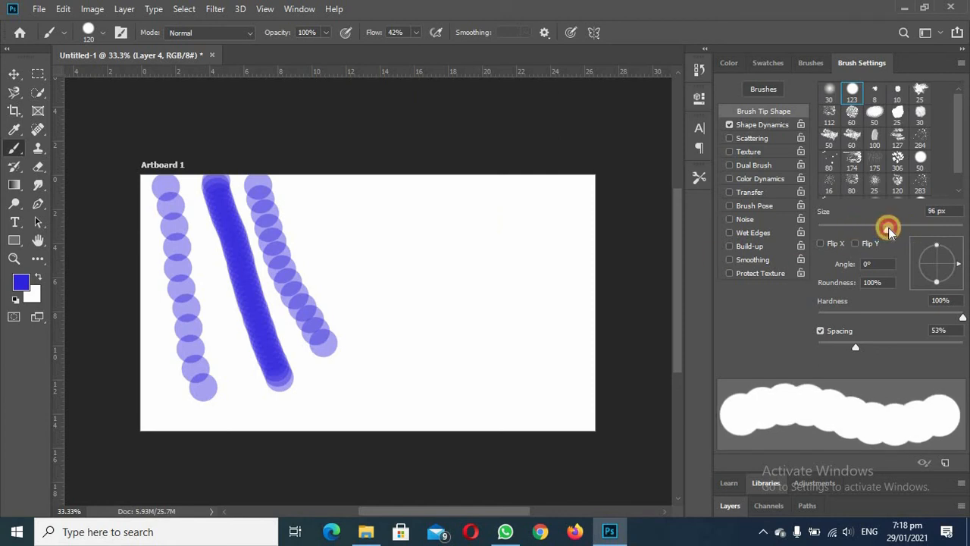
pyautogui.click(920, 163)
pyautogui.click(302, 189)
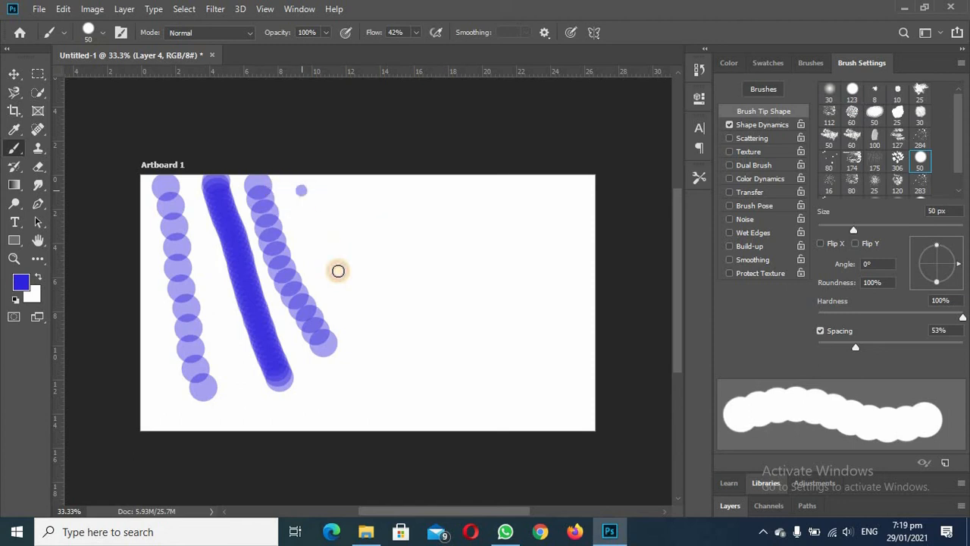
pyautogui.keyDown('shift'); pyautogui.click(338, 269); pyautogui.keyUp('shift')
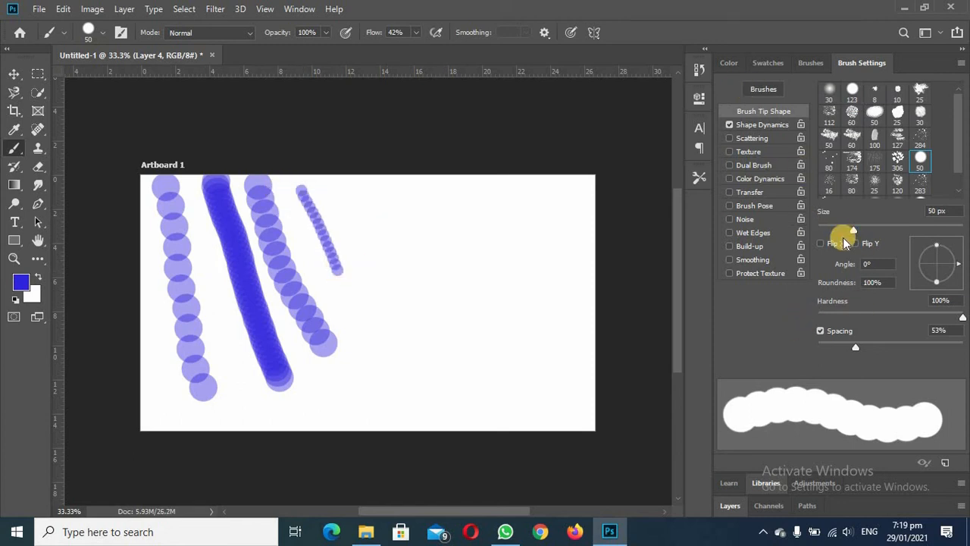
pyautogui.moveTo(855, 235); pyautogui.dragTo(910, 235)
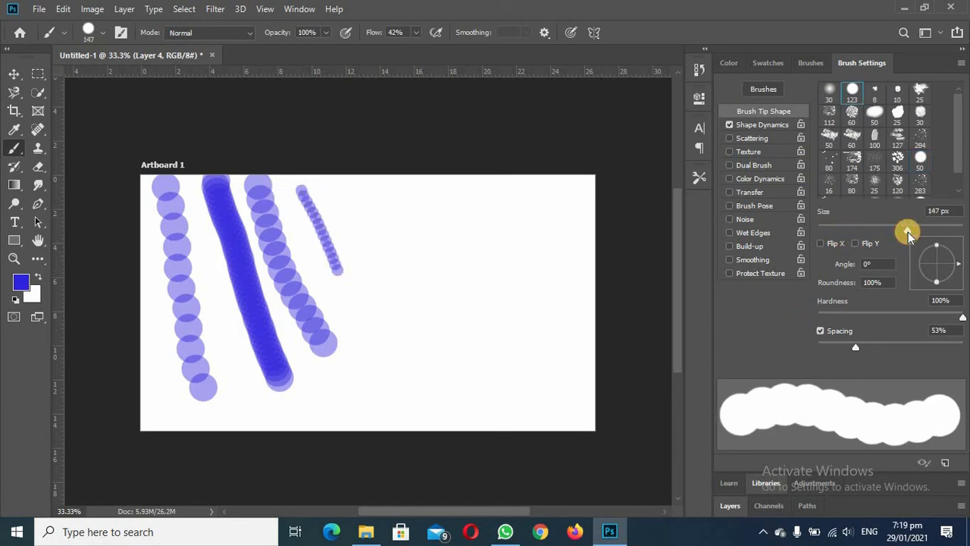
pyautogui.moveTo(294, 192); pyautogui.dragTo(340, 275)
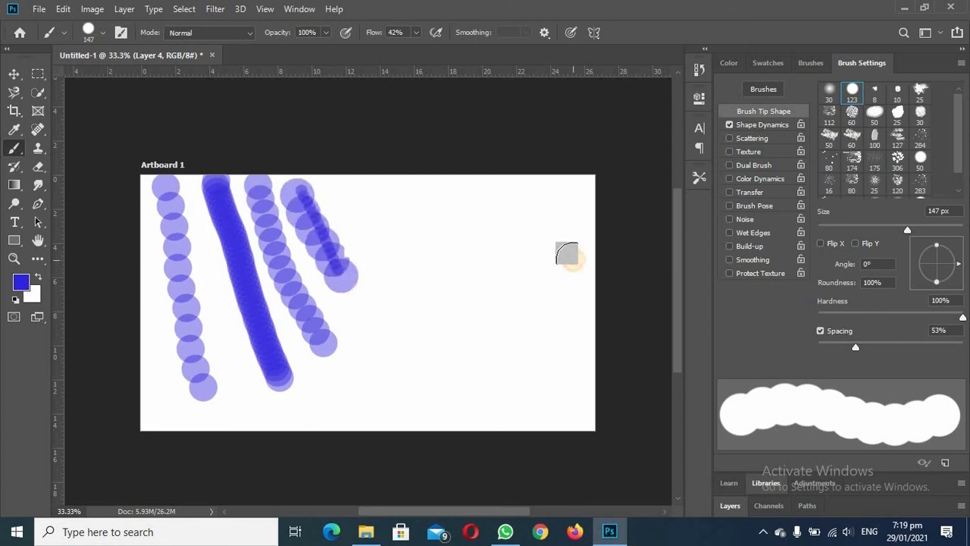
# - Turn on Scattering with Shape Dynamics kept on, set the scatter to 152%, and paint a downward stroke beside the existing ones
pyautogui.click(731, 143)
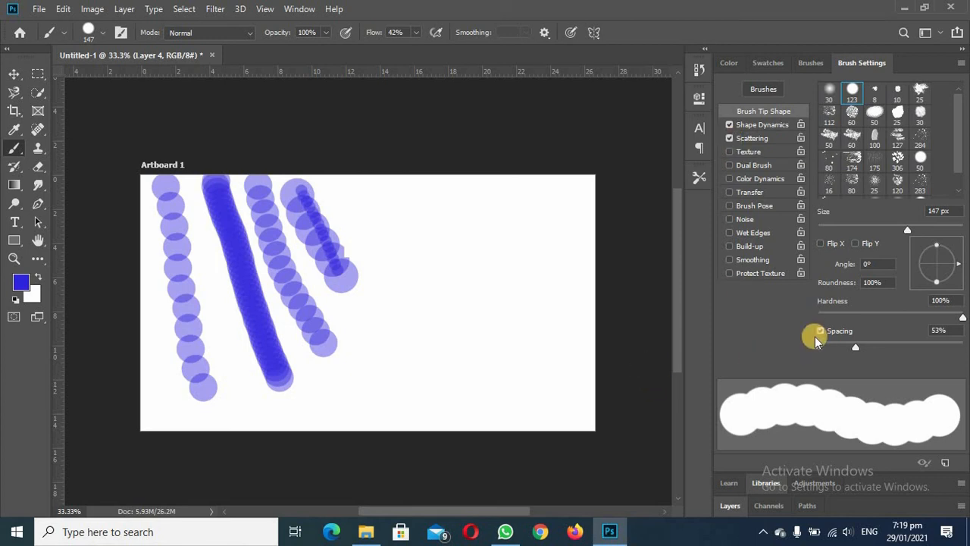
pyautogui.click(730, 124)
pyautogui.click(730, 138)
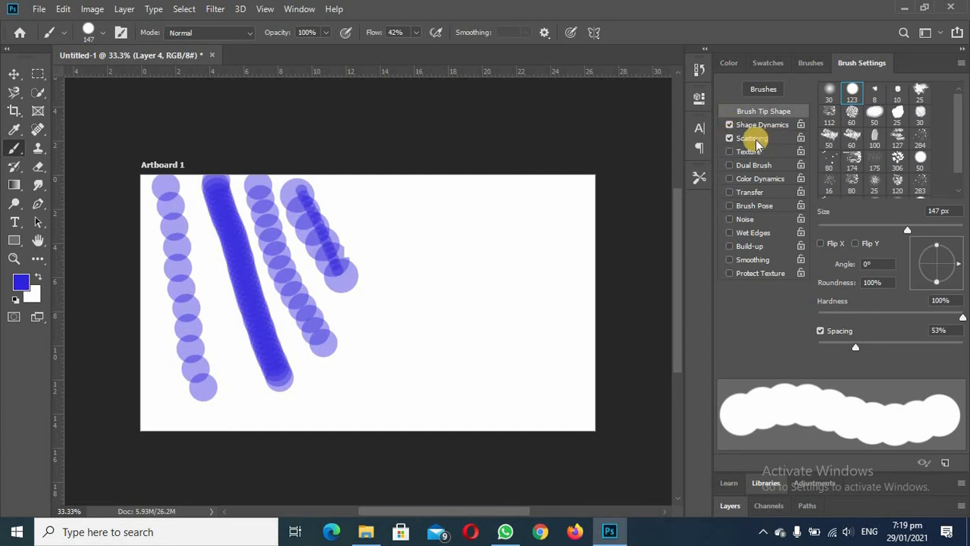
pyautogui.click(755, 140)
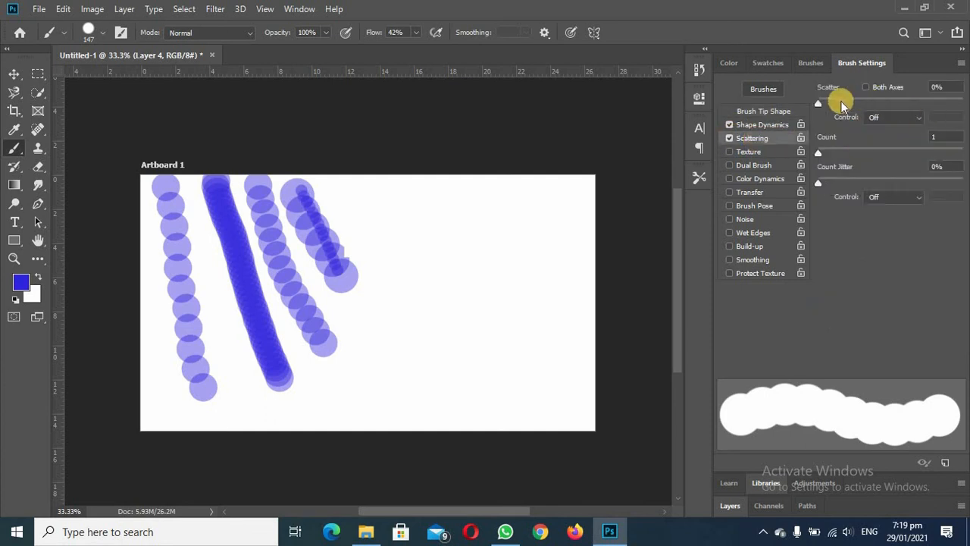
pyautogui.moveTo(825, 106); pyautogui.dragTo(840, 103)
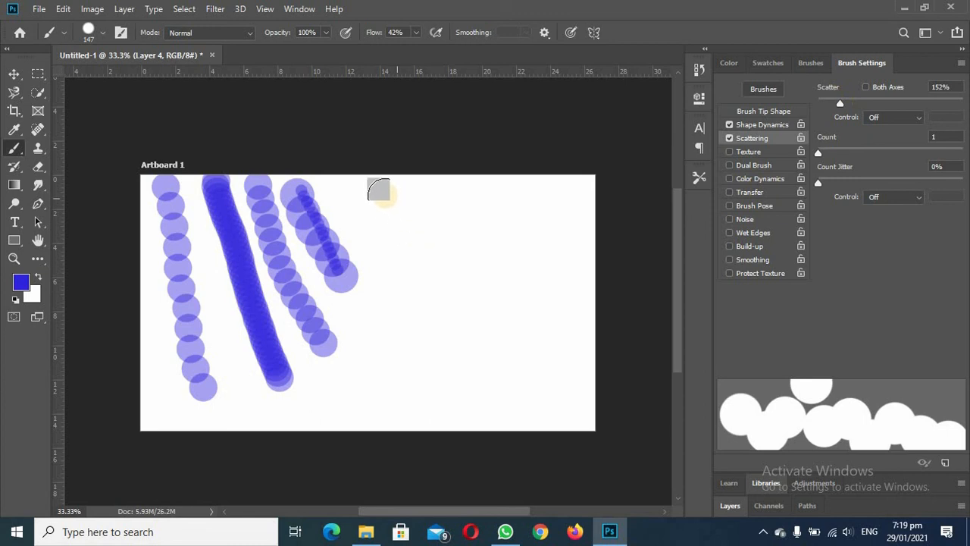
pyautogui.moveTo(368, 188)
pyautogui.mouseDown()
pyautogui.moveTo(433, 303)
pyautogui.moveTo(428, 312)
pyautogui.mouseUp()
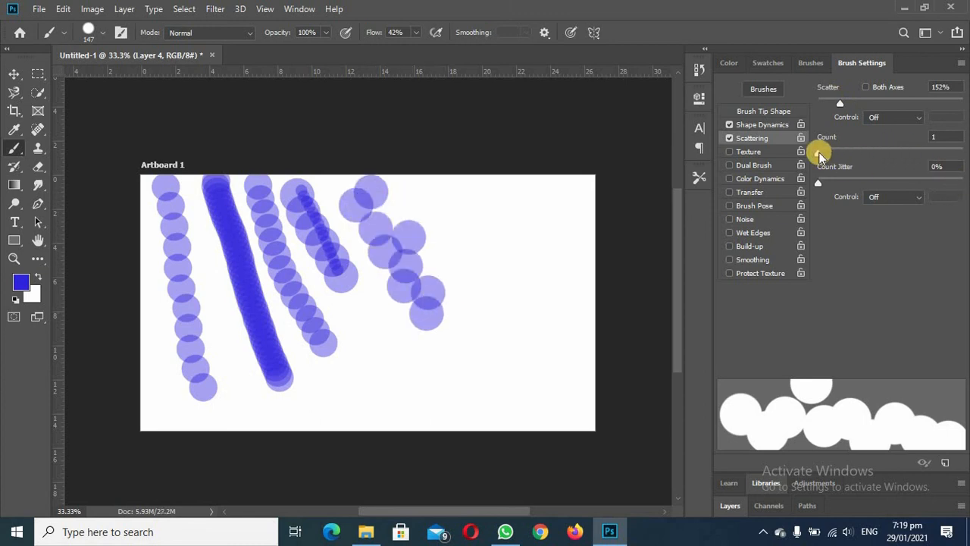
# - Paint scattered strokes over the right half of the artboard with the count at 3, first without and then with 18% count jitter
pyautogui.moveTo(819, 154); pyautogui.dragTo(837, 154)
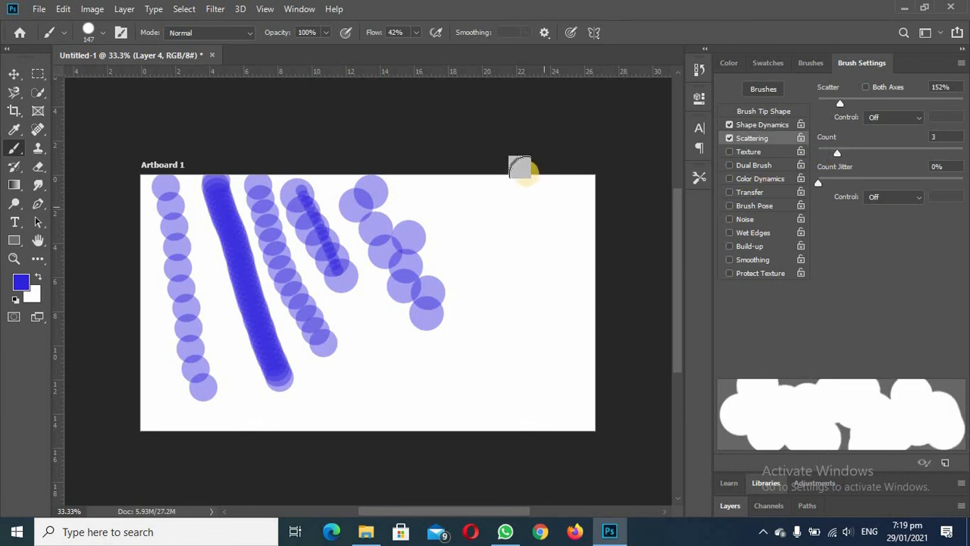
pyautogui.moveTo(422, 175); pyautogui.dragTo(484, 273)
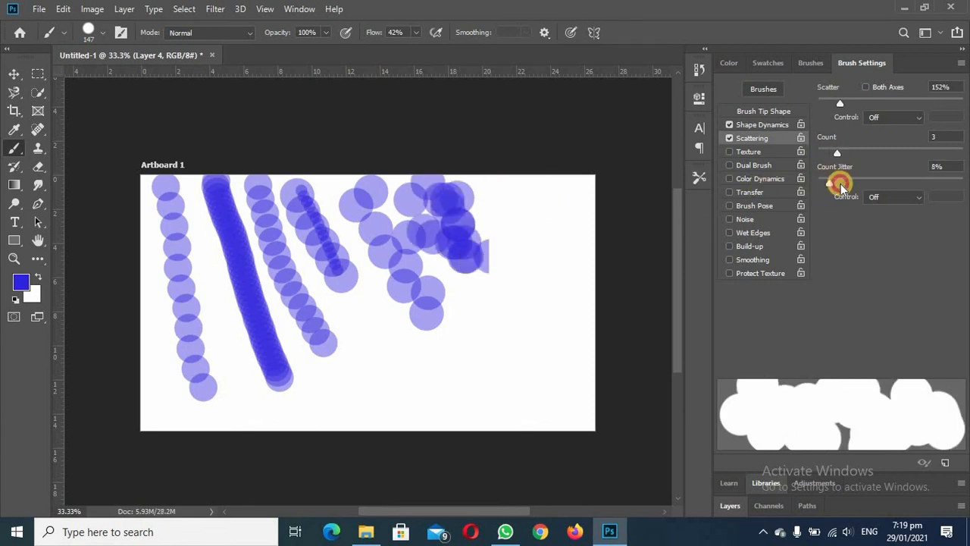
pyautogui.moveTo(840, 184); pyautogui.dragTo(845, 183)
pyautogui.moveTo(503, 206); pyautogui.dragTo(552, 351)
pyautogui.moveTo(366, 374)
pyautogui.mouseDown()
pyautogui.moveTo(501, 413)
pyautogui.moveTo(423, 368)
pyautogui.moveTo(373, 308)
pyautogui.moveTo(352, 303)
pyautogui.moveTo(455, 339)
pyautogui.mouseUp()
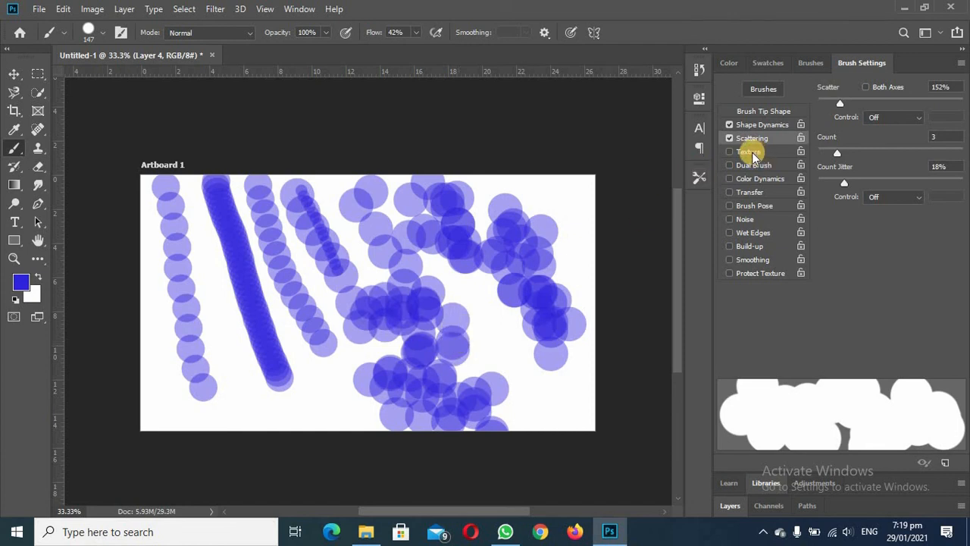
# - Turn on the brush's Texture option, and replace the visible Layer 4 with a new empty layer for painting
pyautogui.click(752, 153)
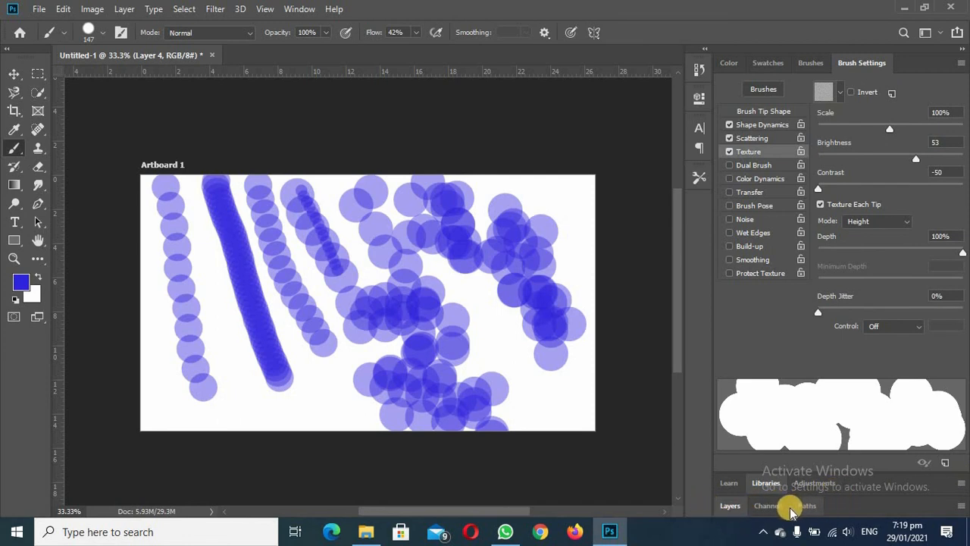
pyautogui.click(729, 506)
pyautogui.click(725, 212)
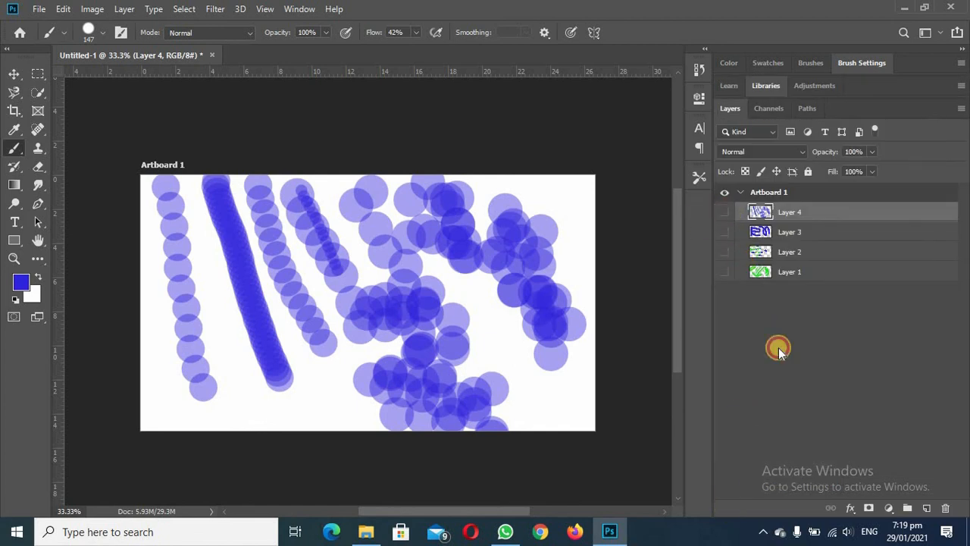
pyautogui.click(929, 508)
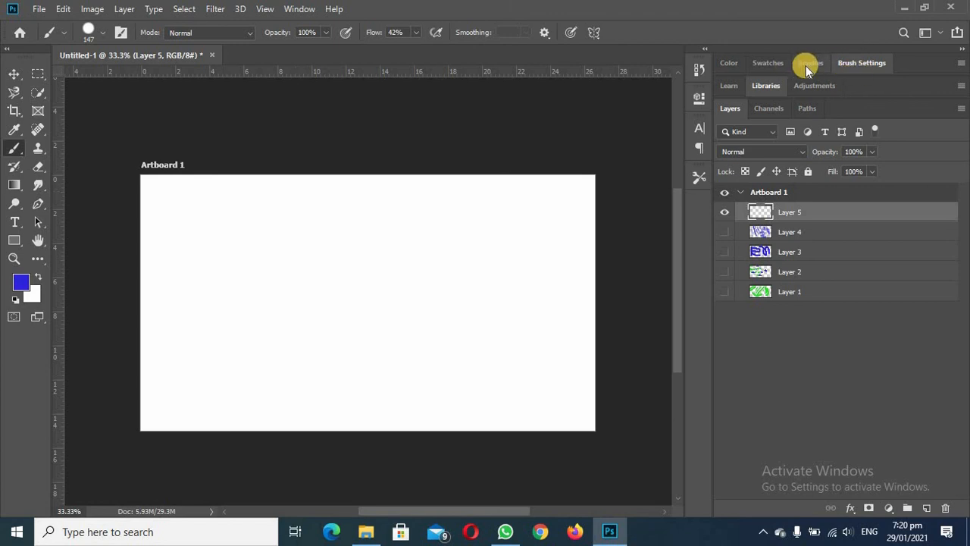
pyautogui.click(858, 65)
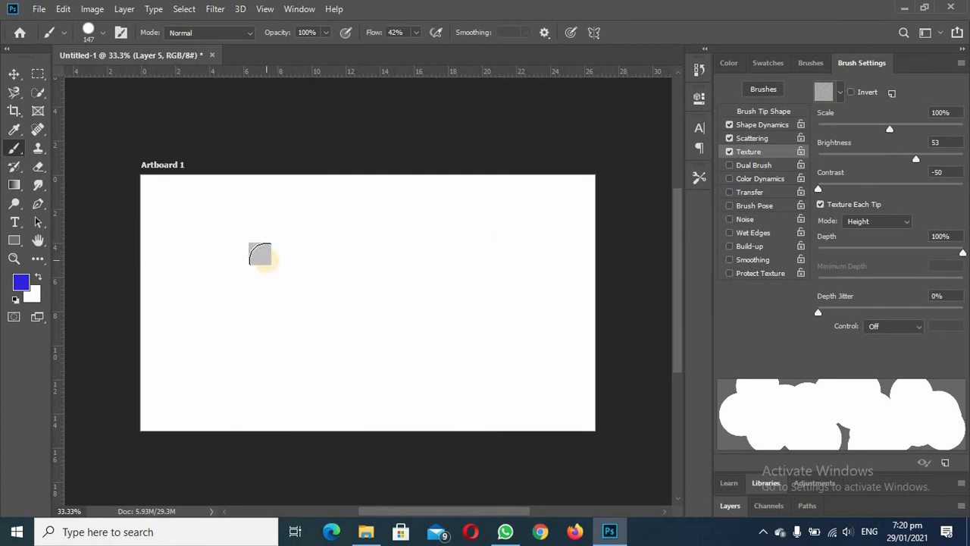
# - Reduce the brush size to 90 px and paint two downward textured strokes, the second with the texture contrast set to -38
pyautogui.press('[')
pyautogui.press('[')
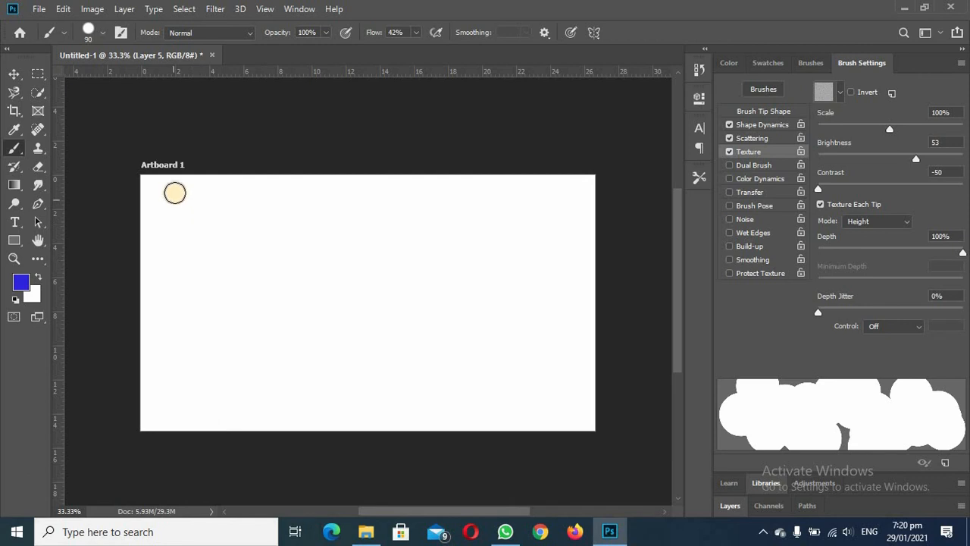
pyautogui.moveTo(169, 188); pyautogui.dragTo(178, 351)
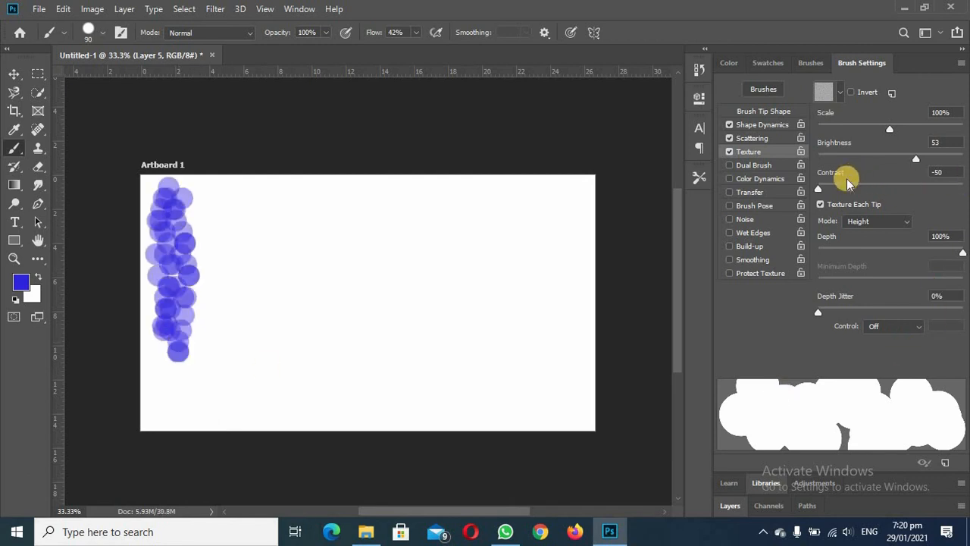
pyautogui.moveTo(830, 188); pyautogui.dragTo(832, 188)
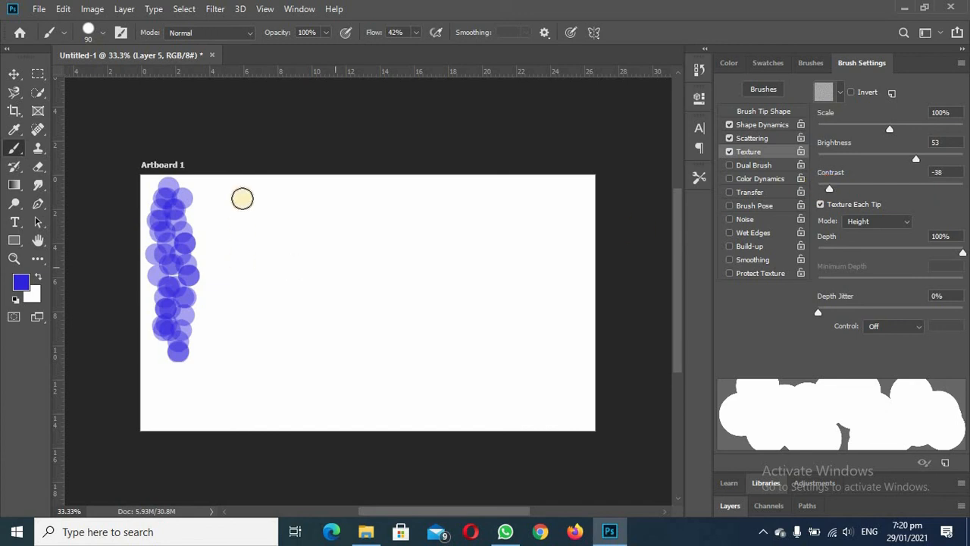
pyautogui.moveTo(228, 195); pyautogui.dragTo(237, 345)
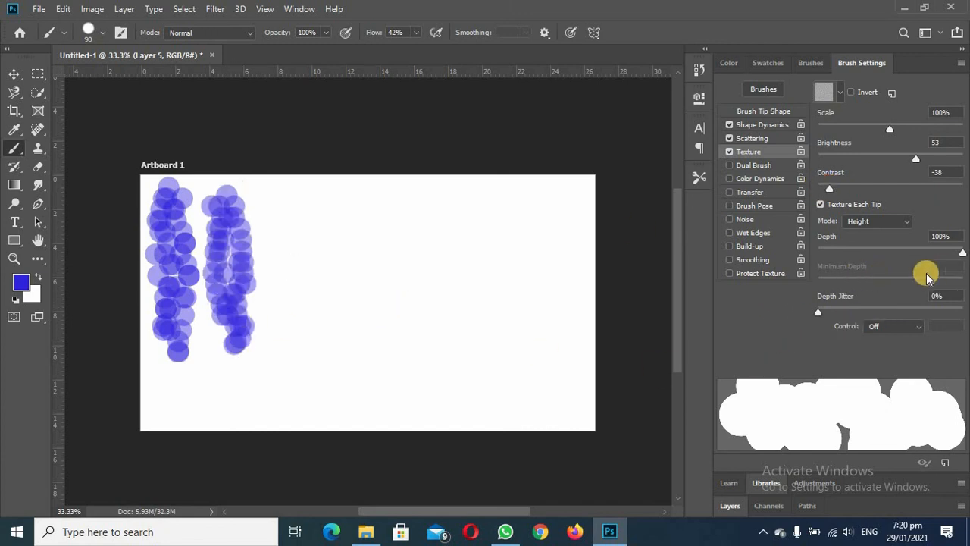
# - Set the texture's depth jitter to 13% and paint a third downward stroke beside the other two
pyautogui.click(819, 313)
pyautogui.moveTo(835, 314); pyautogui.dragTo(838, 313)
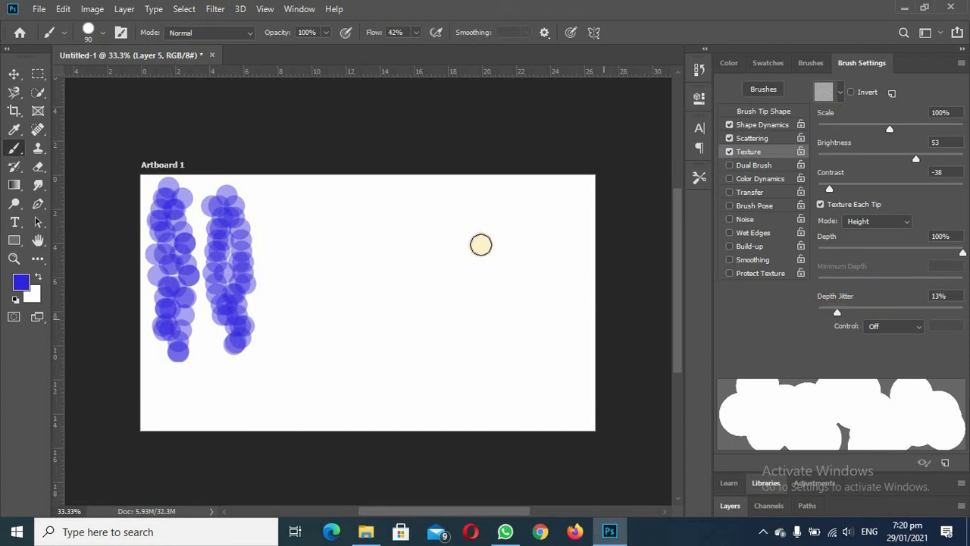
pyautogui.moveTo(286, 202); pyautogui.dragTo(302, 354)
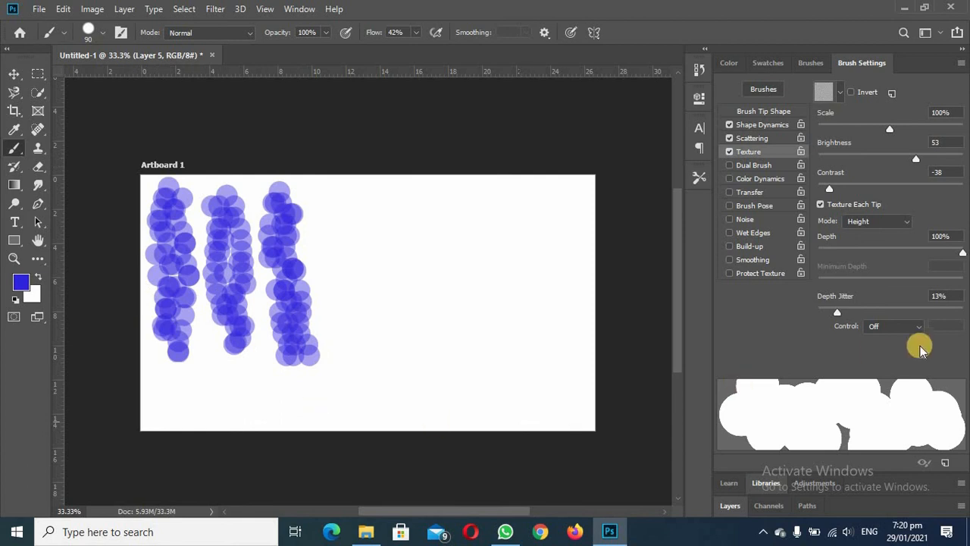
# - Turn on Dual Brush with the 60 px bristle-like tip and paint two slanted strokes near the middle of the artboard
pyautogui.click(747, 166)
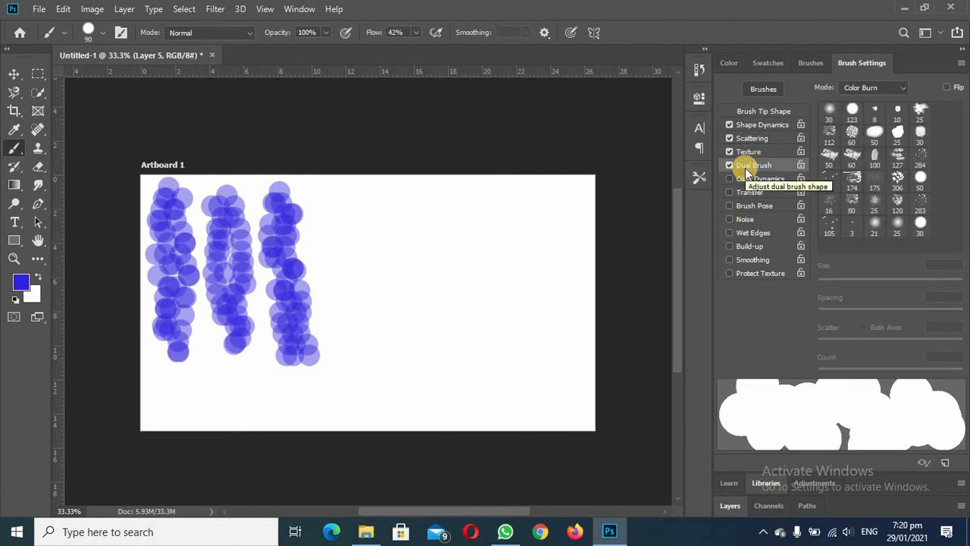
pyautogui.click(830, 157)
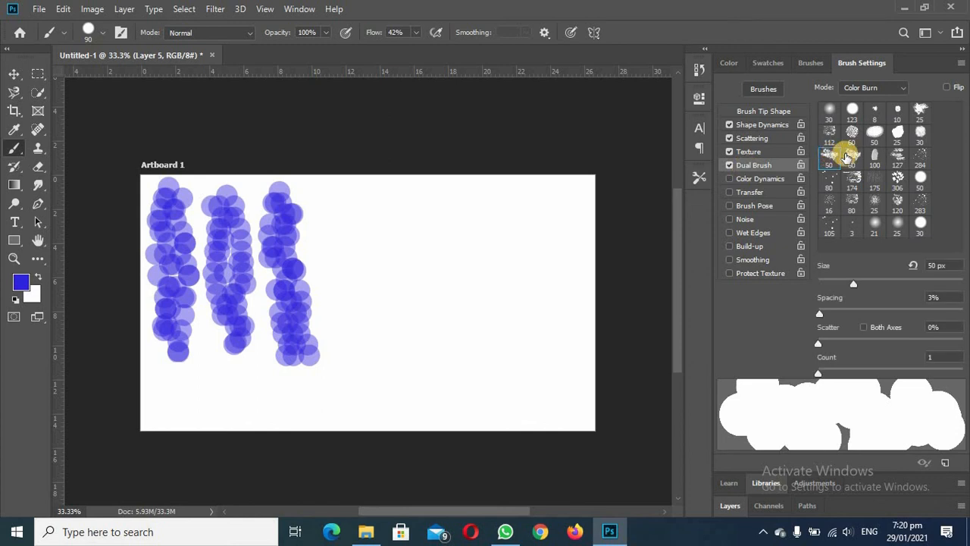
pyautogui.click(853, 155)
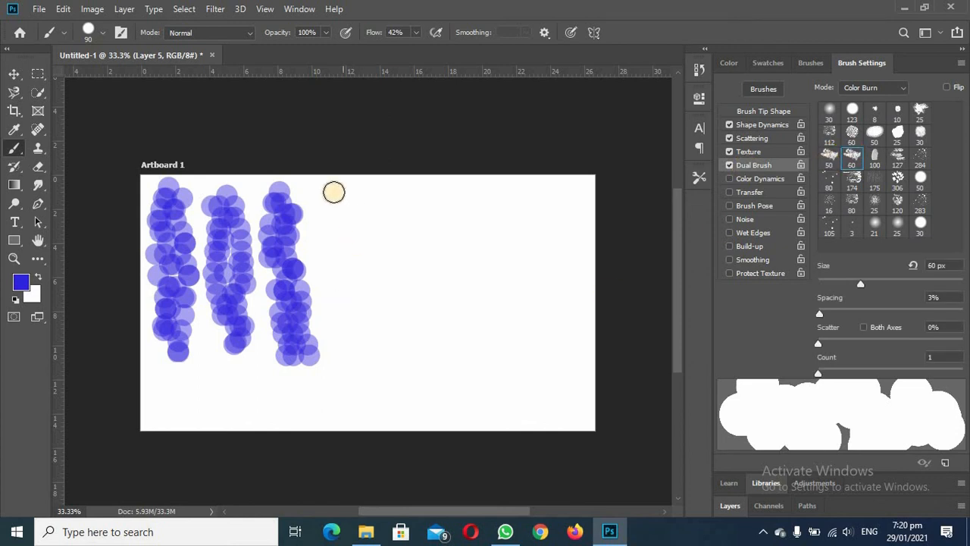
pyautogui.click(333, 193)
pyautogui.moveTo(337, 218); pyautogui.dragTo(362, 350)
pyautogui.click(360, 188)
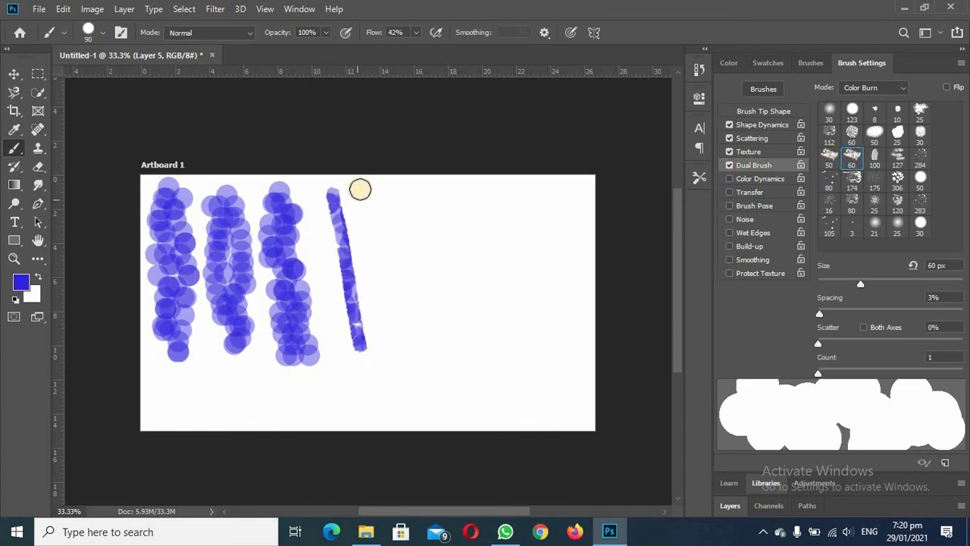
pyautogui.moveTo(373, 231); pyautogui.dragTo(393, 326)
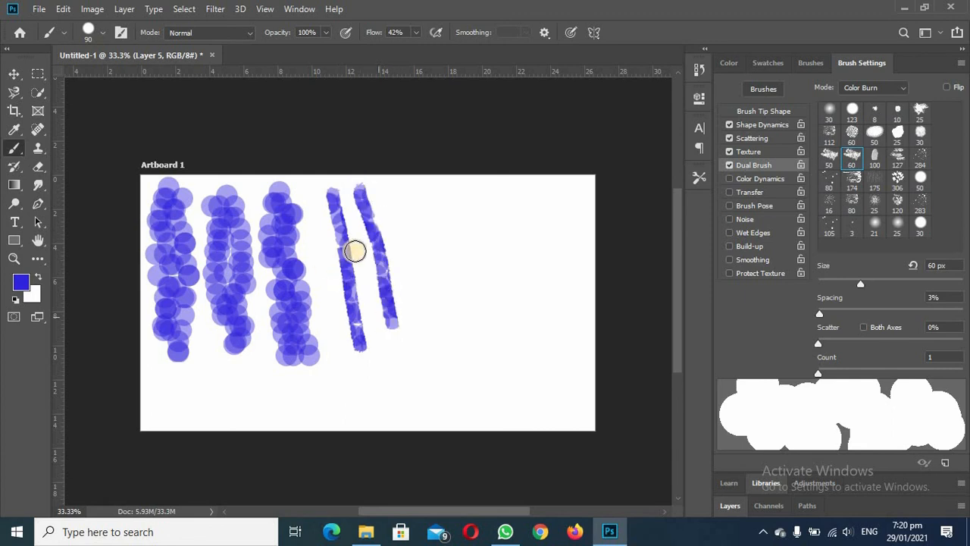
# - Turn on Color Dynamics and paint two slanted strokes, one with hue jitter at 27% and another with saturation jitter at 32%
pyautogui.click(744, 180)
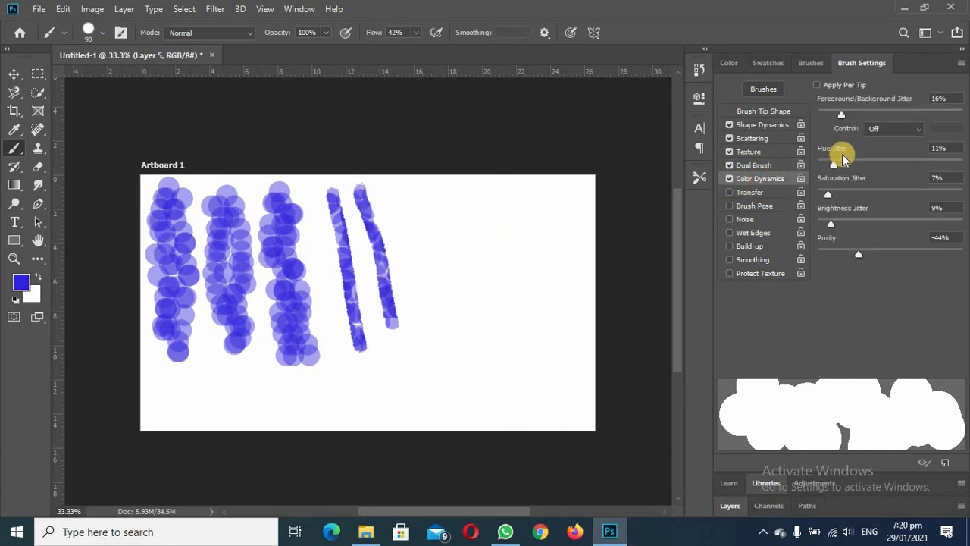
pyautogui.moveTo(831, 165); pyautogui.dragTo(857, 164)
pyautogui.moveTo(406, 249); pyautogui.dragTo(417, 271)
pyautogui.moveTo(828, 194); pyautogui.dragTo(863, 194)
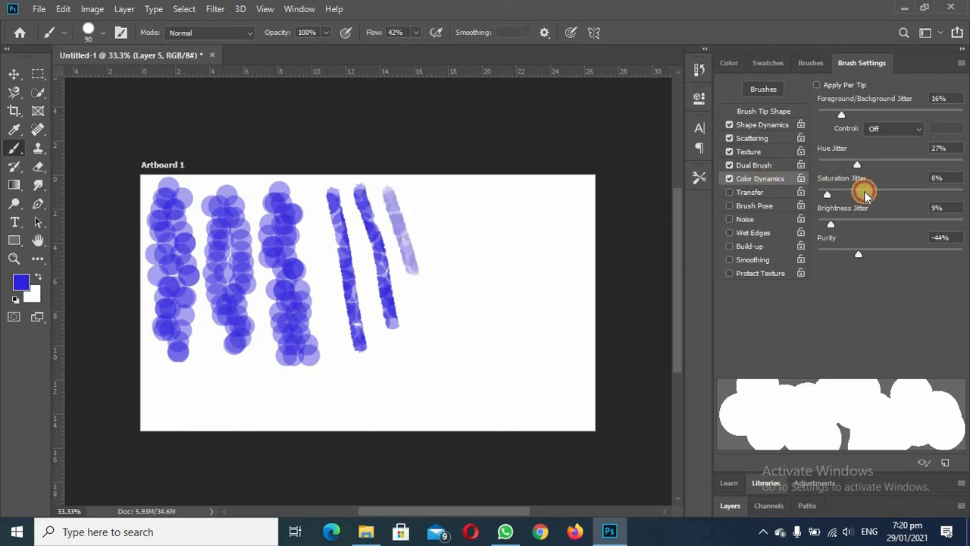
pyautogui.moveTo(401, 180); pyautogui.dragTo(457, 282)
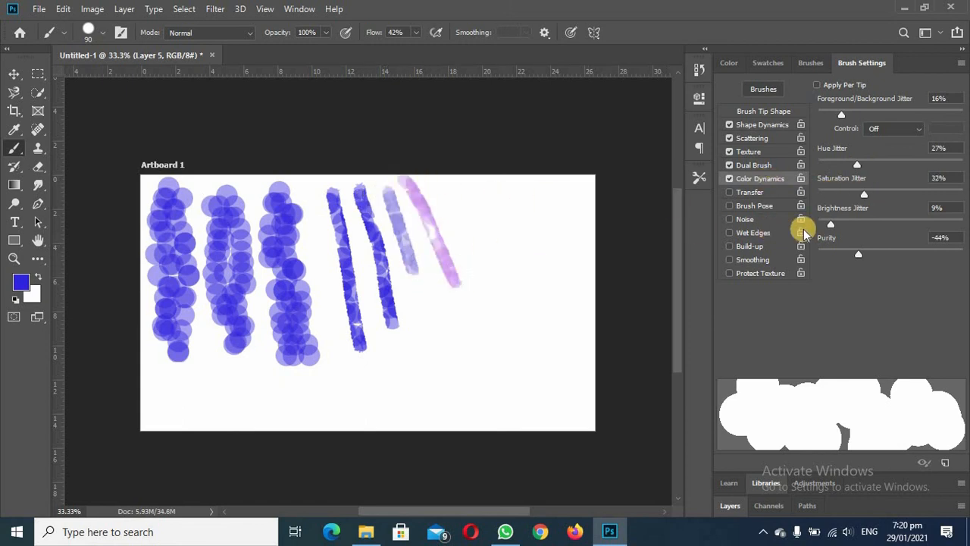
# - Paint two more slanted strokes, one with brightness jitter at 33% and another with purity raised to +15%
pyautogui.moveTo(828, 222); pyautogui.dragTo(866, 223)
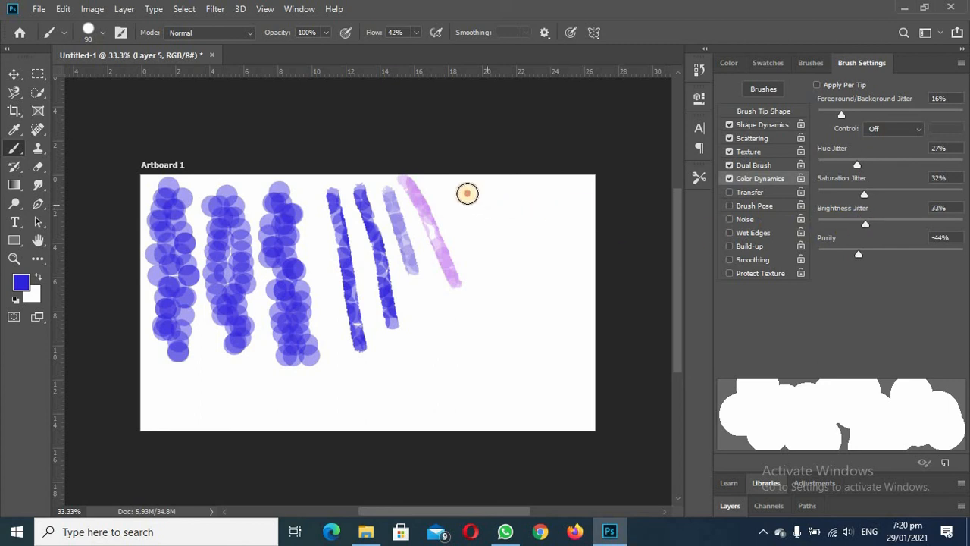
pyautogui.moveTo(464, 191); pyautogui.dragTo(475, 246)
pyautogui.moveTo(495, 291); pyautogui.dragTo(500, 298)
pyautogui.moveTo(859, 254); pyautogui.dragTo(901, 255)
pyautogui.moveTo(490, 191); pyautogui.dragTo(525, 269)
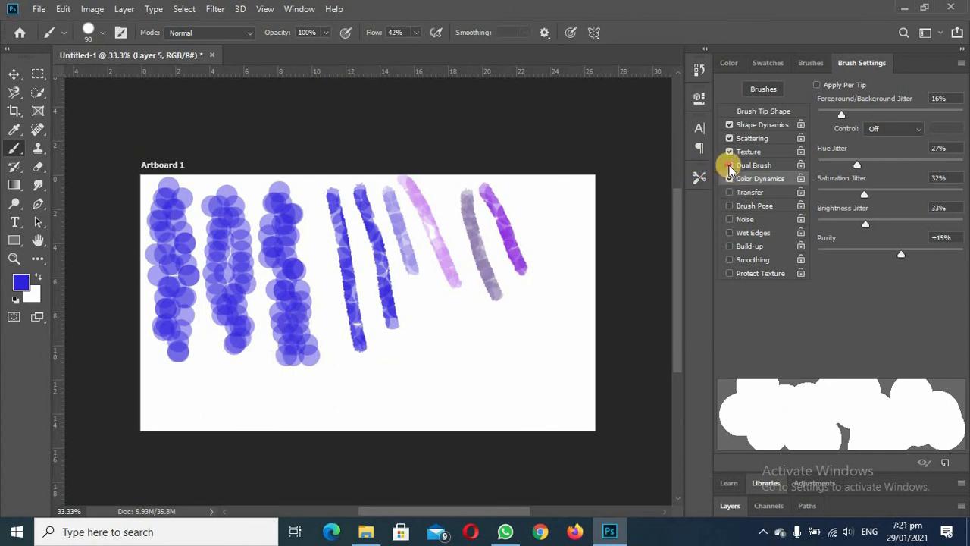
# - Turn off Dual Brush, Texture and Scattering and paint two straight horizontal strokes, plus a slanted one with Shape Dynamics also off
pyautogui.click(730, 139)
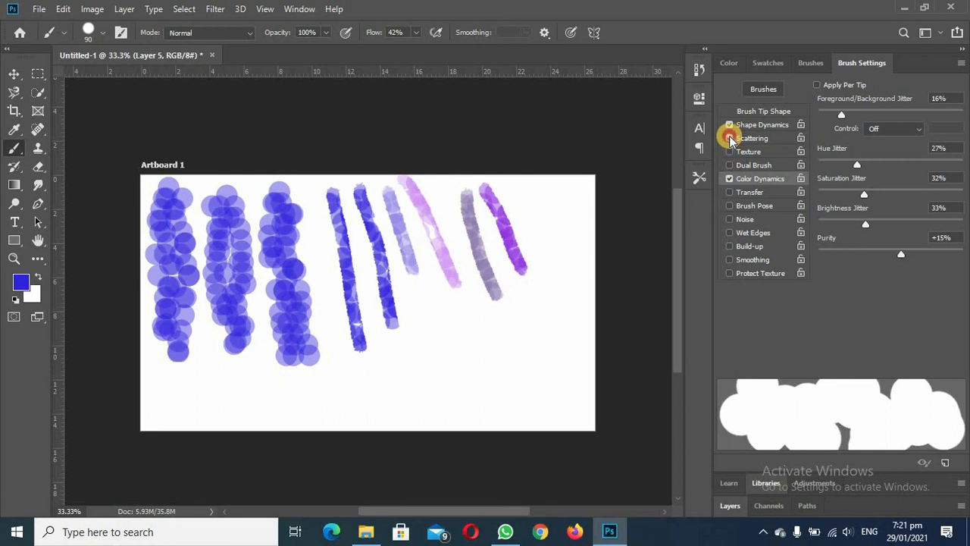
pyautogui.click(341, 386)
pyautogui.keyDown('shift'); pyautogui.click(505, 387); pyautogui.keyUp('shift')
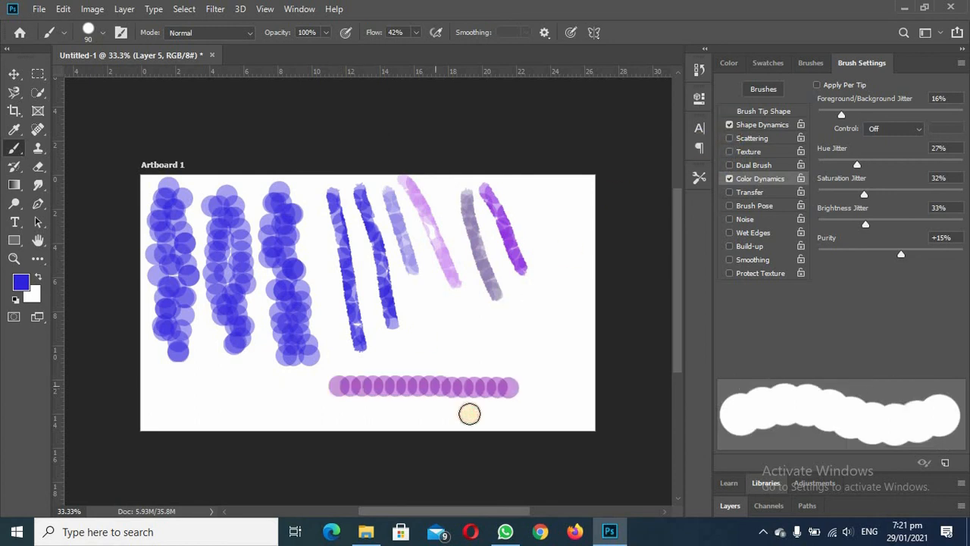
pyautogui.click(430, 331)
pyautogui.keyDown('shift'); pyautogui.click(551, 332); pyautogui.keyUp('shift')
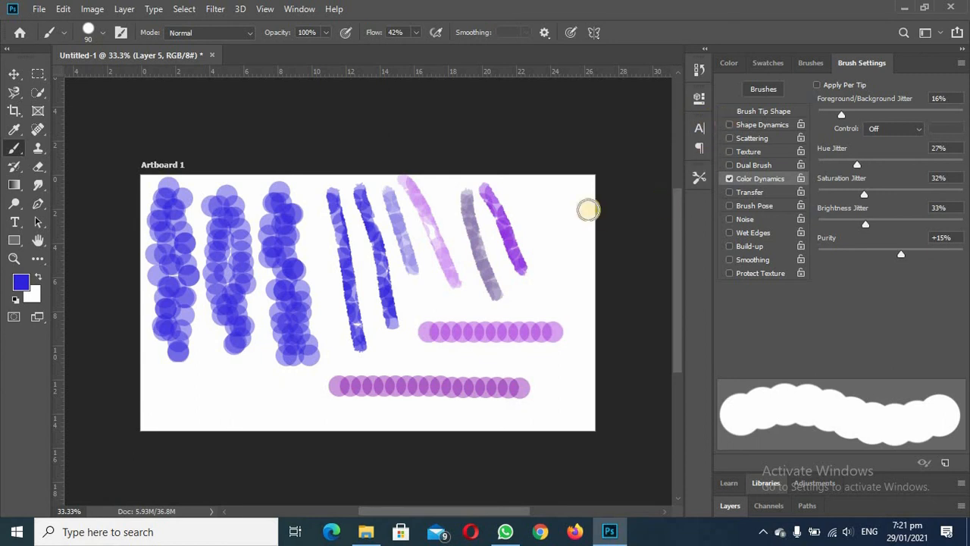
pyautogui.click(533, 191)
pyautogui.keyDown('shift'); pyautogui.click(572, 304); pyautogui.keyUp('shift')
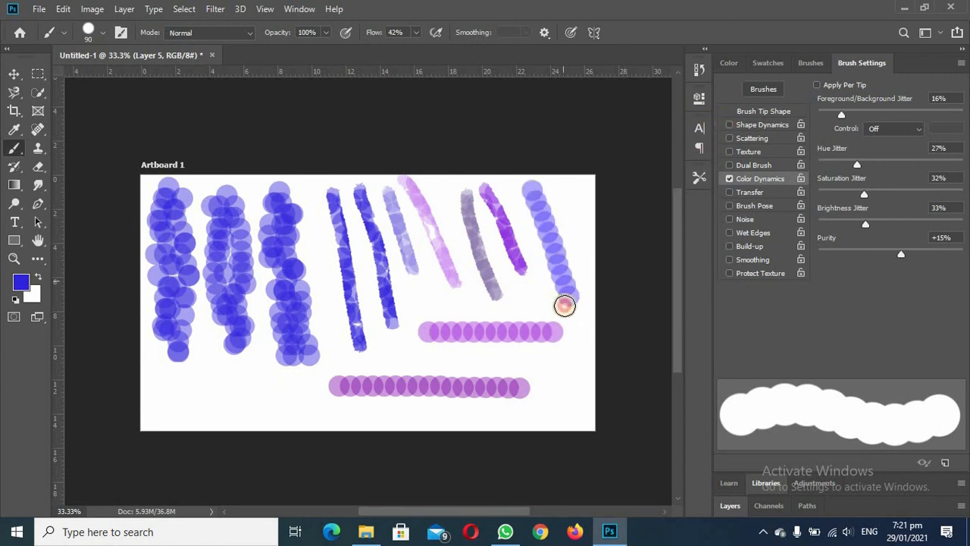
# - Turn off Color Dynamics to paint overlapping strokes in the artboard's lower-left area, and turn Shape Dynamics and Scattering back on
pyautogui.click(730, 180)
pyautogui.moveTo(193, 393); pyautogui.dragTo(286, 415)
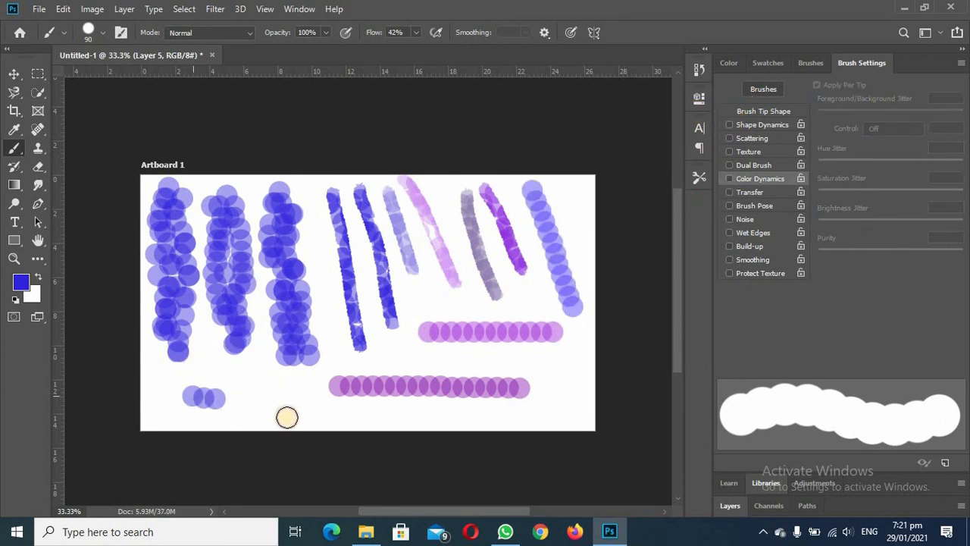
pyautogui.moveTo(182, 381)
pyautogui.mouseDown()
pyautogui.moveTo(257, 408)
pyautogui.moveTo(354, 424)
pyautogui.moveTo(265, 383)
pyautogui.mouseUp()
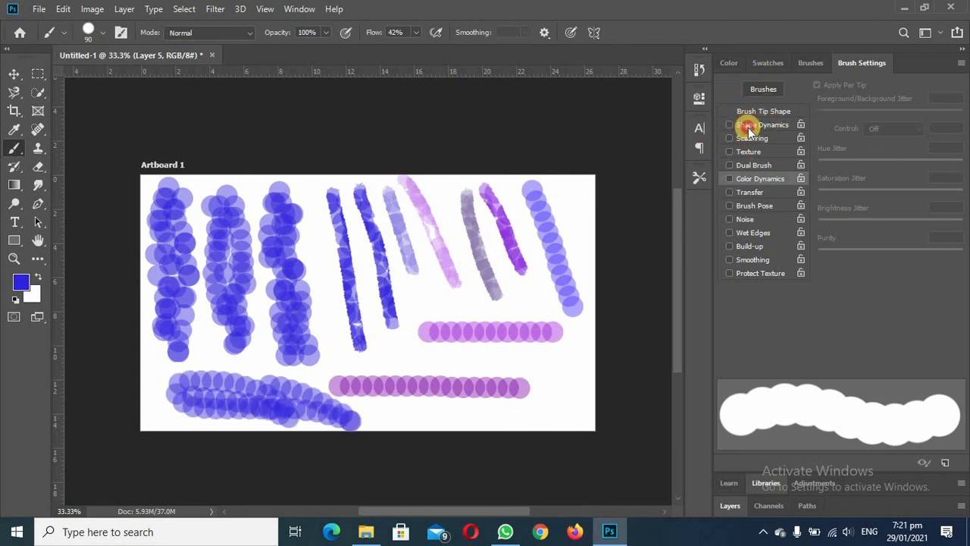
pyautogui.click(749, 125)
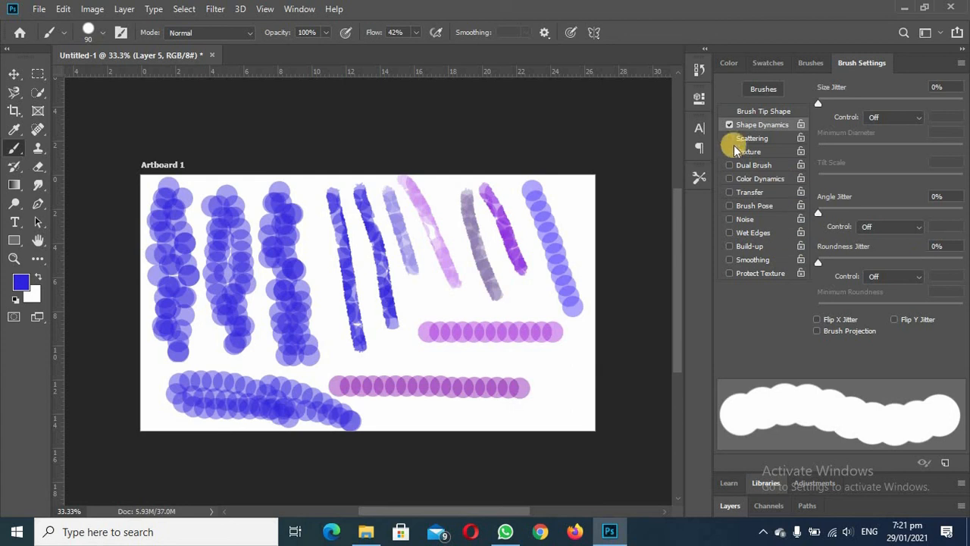
pyautogui.click(739, 142)
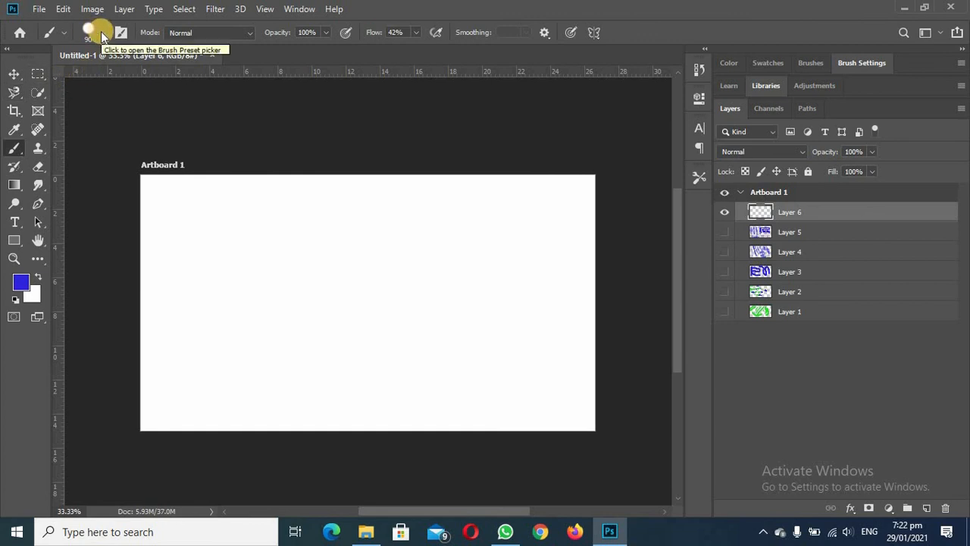
# - Choose the Kyle's Screentones 38 brush from the Special Effects Brushes presets
pyautogui.click(101, 31)
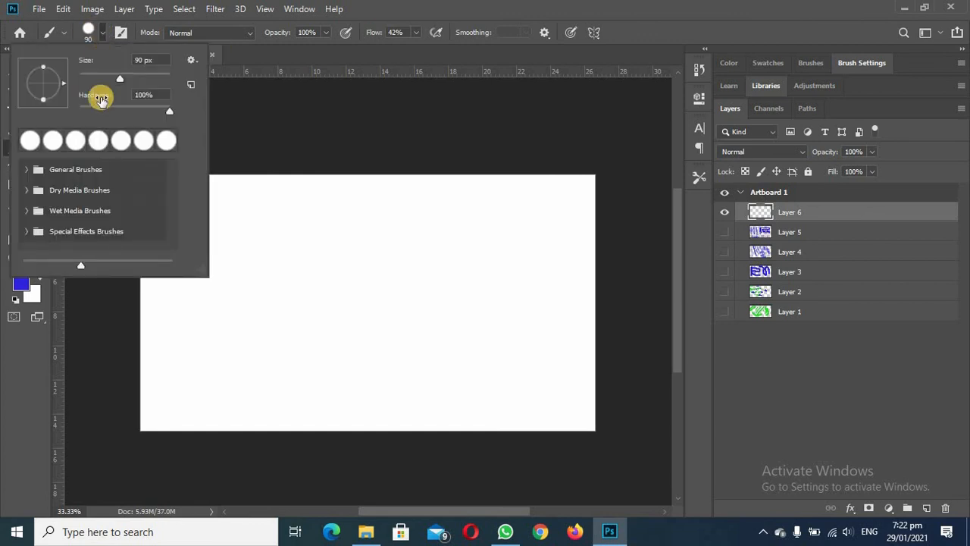
pyautogui.click(28, 232)
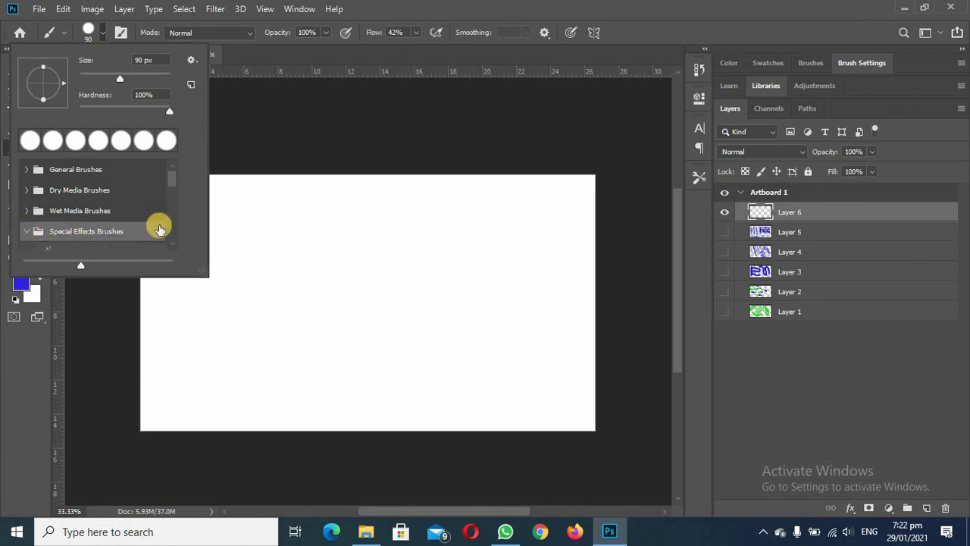
pyautogui.scroll(-5, 157, 224)
pyautogui.scroll(-8, 158, 224)
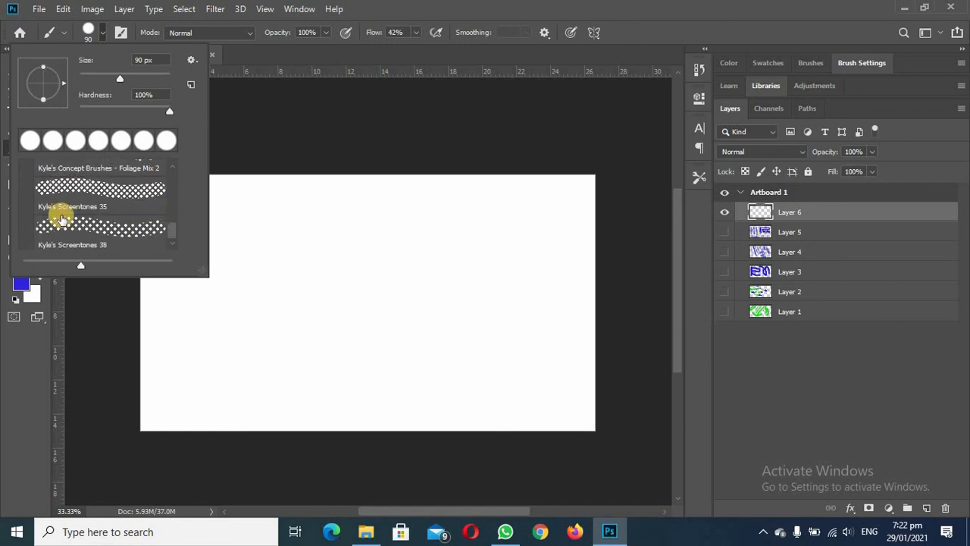
pyautogui.click(62, 225)
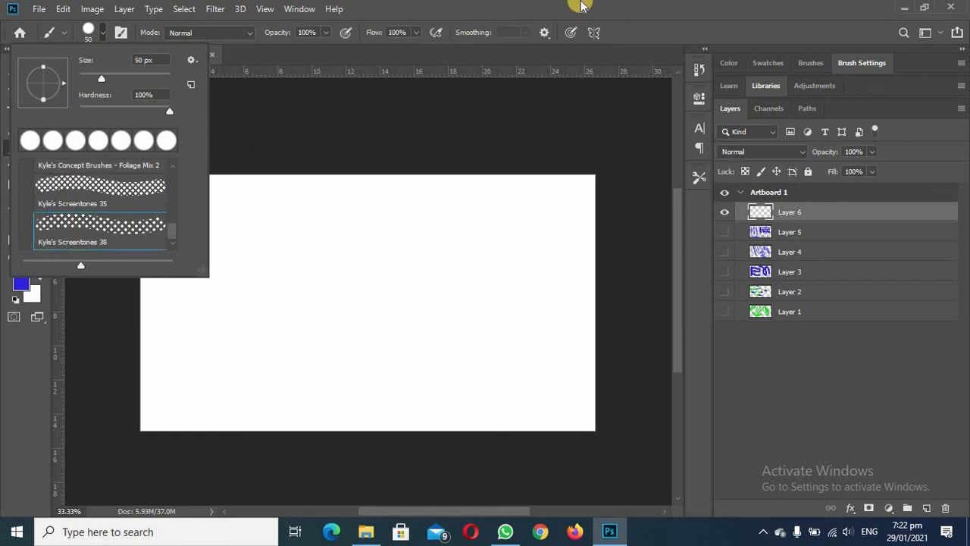
pyautogui.click(581, 4)
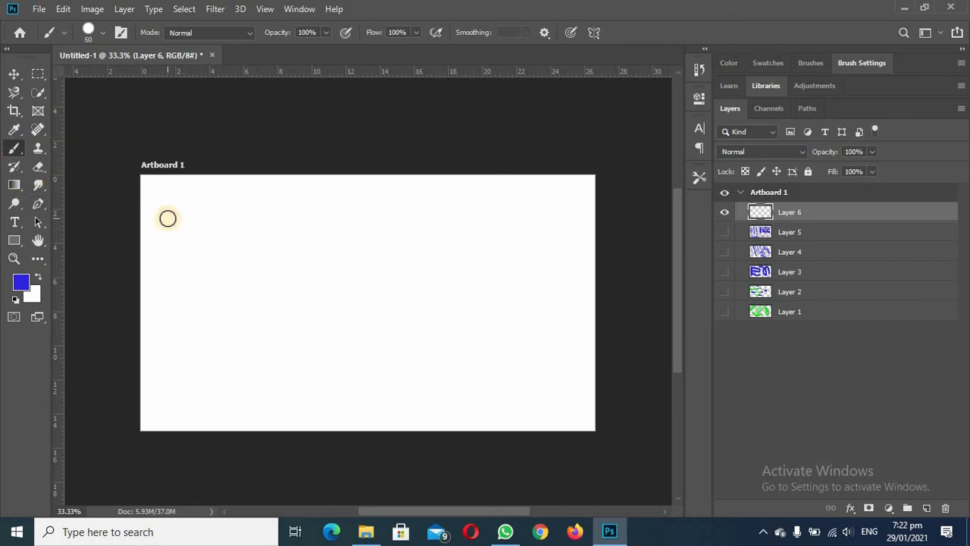
# - Enlarge the screentone brush to 200 px
pyautogui.press(']')
pyautogui.press(']')
pyautogui.press(']')
pyautogui.press(']')
pyautogui.press(']')
pyautogui.press(']')
pyautogui.press(']')
pyautogui.press(']')
pyautogui.press(']')
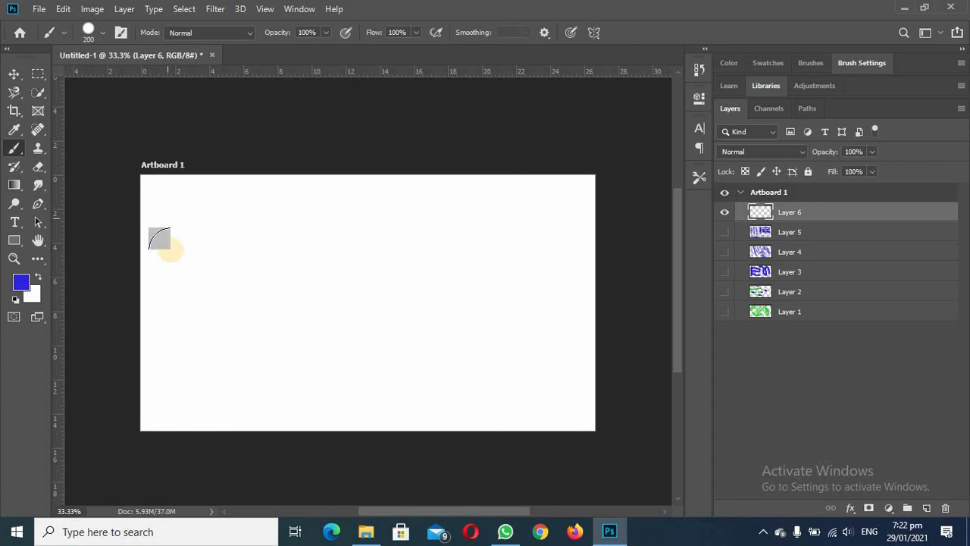
# - Set the foreground colour to purple ac26ae
pyautogui.click(20, 281)
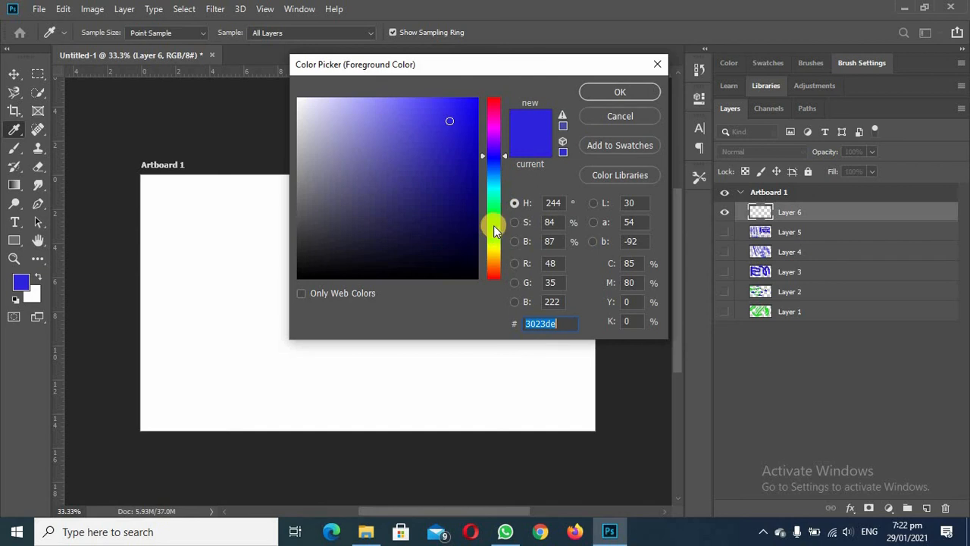
pyautogui.moveTo(494, 129); pyautogui.dragTo(467, 125)
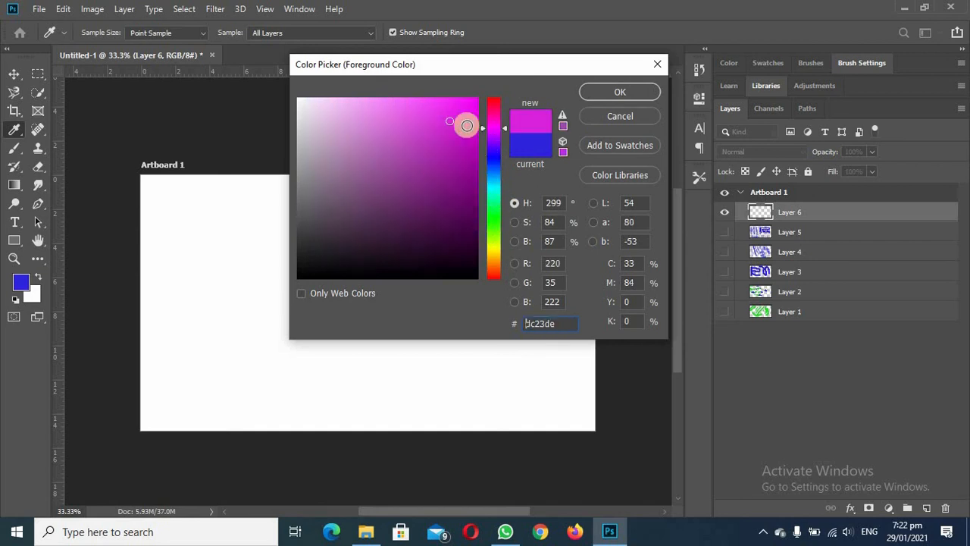
pyautogui.click(438, 154)
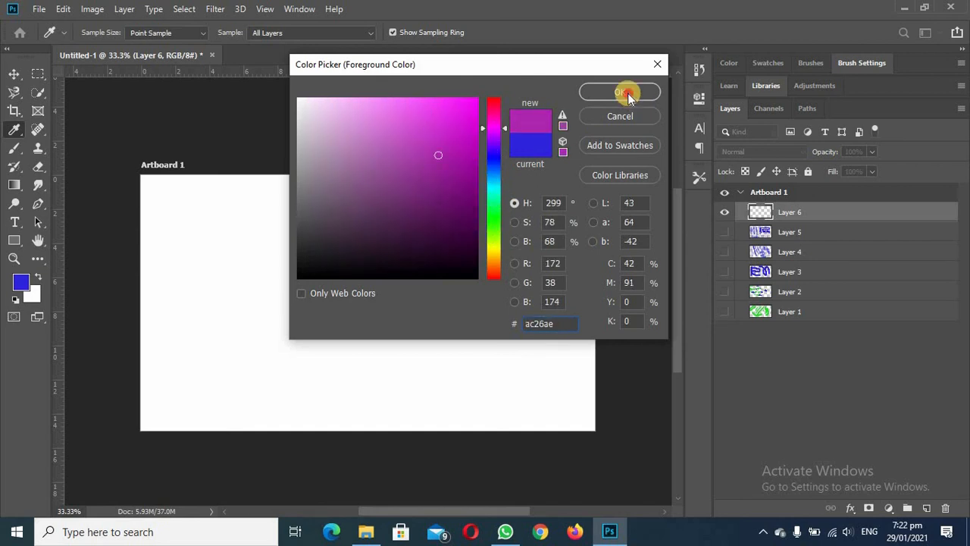
pyautogui.click(628, 93)
# - Cover the whole artboard on Layer 6 with the purple screentone dot pattern using the Brush tool
pyautogui.press('b')
pyautogui.moveTo(164, 193)
pyautogui.mouseDown()
pyautogui.moveTo(152, 214)
pyautogui.moveTo(249, 185)
pyautogui.moveTo(110, 275)
pyautogui.moveTo(135, 282)
pyautogui.moveTo(248, 262)
pyautogui.moveTo(232, 279)
pyautogui.moveTo(342, 229)
pyautogui.moveTo(373, 198)
pyautogui.moveTo(301, 184)
pyautogui.moveTo(575, 181)
pyautogui.moveTo(582, 193)
pyautogui.moveTo(361, 257)
pyautogui.moveTo(294, 322)
pyautogui.moveTo(209, 339)
pyautogui.moveTo(288, 305)
pyautogui.moveTo(146, 368)
pyautogui.moveTo(129, 396)
pyautogui.moveTo(216, 400)
pyautogui.moveTo(310, 362)
pyautogui.moveTo(299, 351)
pyautogui.moveTo(434, 333)
pyautogui.mouseUp()
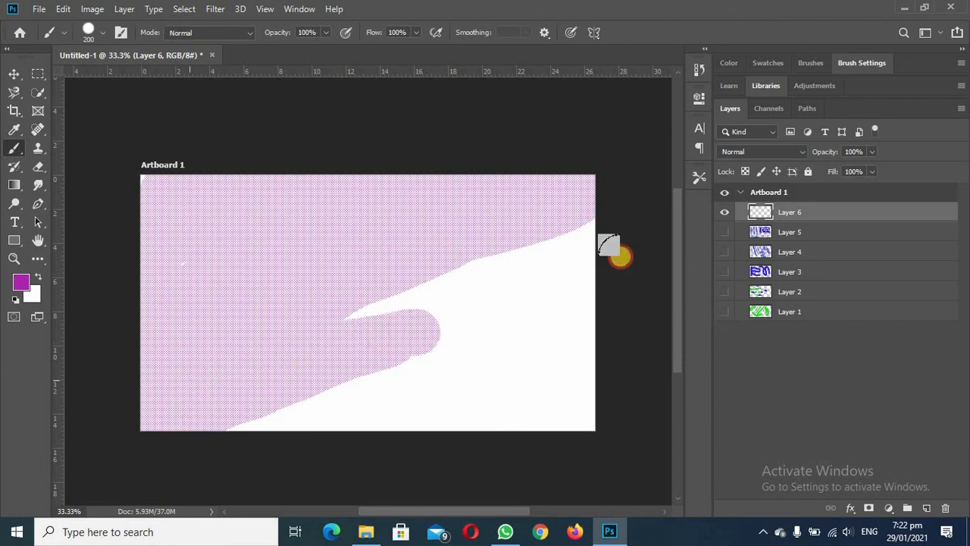
pyautogui.moveTo(620, 256)
pyautogui.mouseDown()
pyautogui.moveTo(345, 304)
pyautogui.moveTo(533, 287)
pyautogui.moveTo(374, 407)
pyautogui.moveTo(589, 314)
pyautogui.moveTo(575, 432)
pyautogui.moveTo(353, 404)
pyautogui.moveTo(237, 411)
pyautogui.moveTo(501, 386)
pyautogui.moveTo(584, 340)
pyautogui.moveTo(443, 422)
pyautogui.moveTo(199, 390)
pyautogui.moveTo(194, 334)
pyautogui.moveTo(141, 198)
pyautogui.moveTo(136, 363)
pyautogui.moveTo(339, 419)
pyautogui.moveTo(244, 413)
pyautogui.moveTo(574, 439)
pyautogui.moveTo(615, 295)
pyautogui.moveTo(606, 226)
pyautogui.mouseUp()
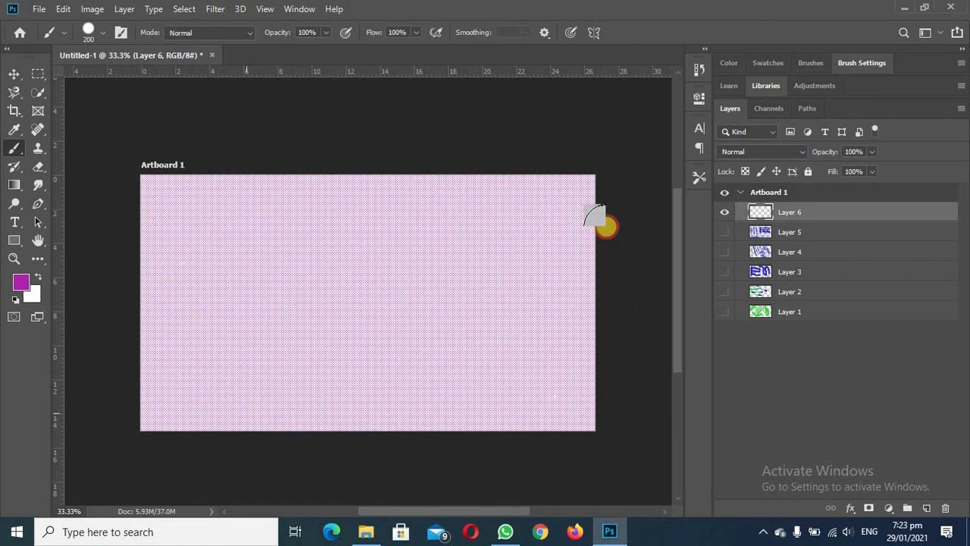